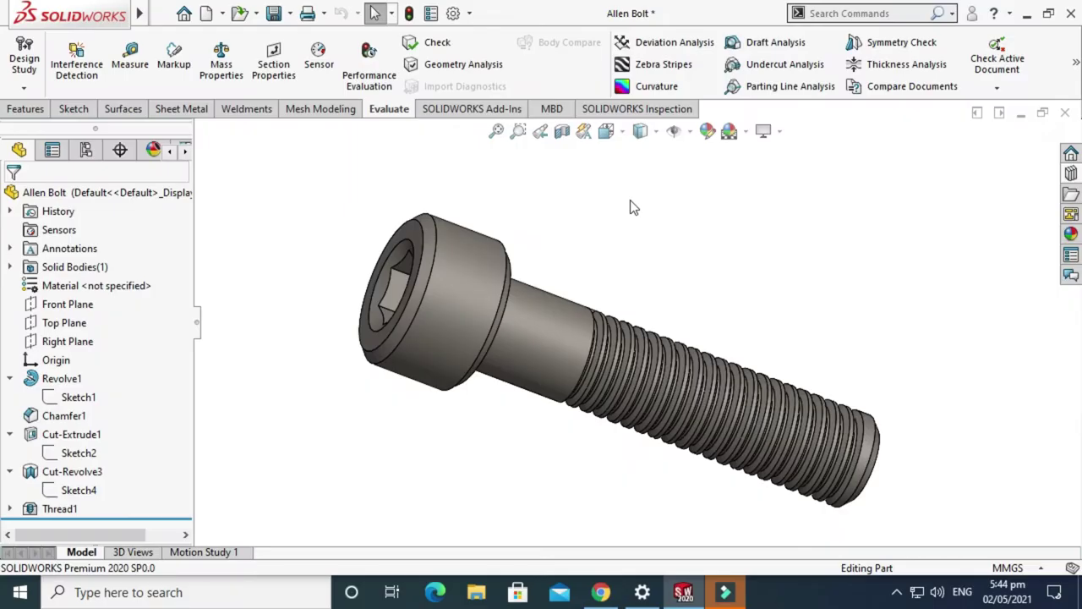
Step: Orbit the Allen Bolt part until it lies side-on with its head facing left
right_click(618, 189)
left_click(645, 253)
left_click_drag(645, 256, 568, 268)
left_click_drag(608, 479, 659, 362)
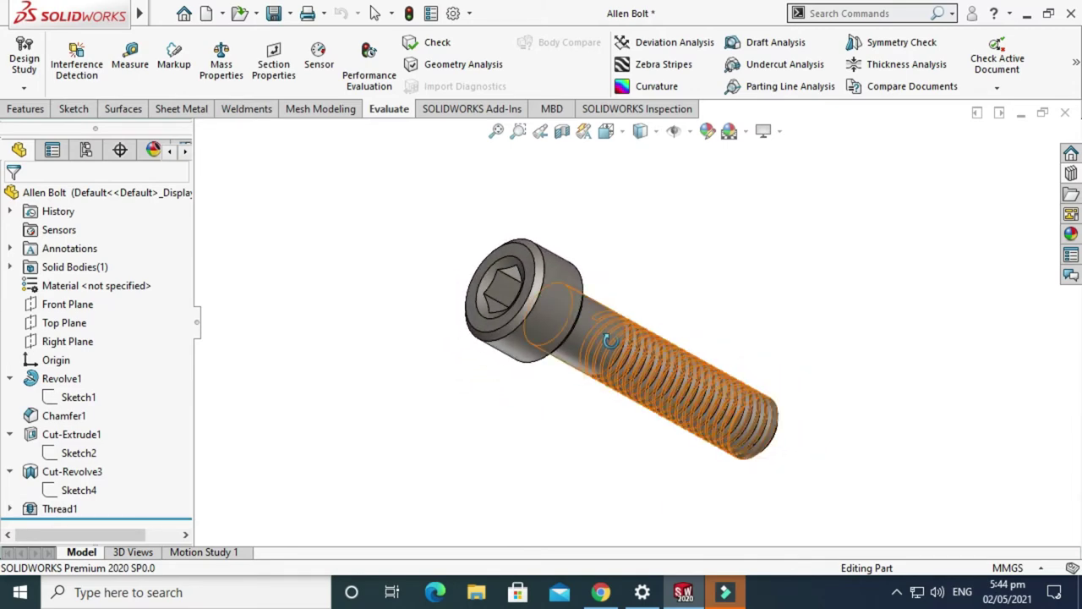
left_click_drag(551, 463, 529, 448)
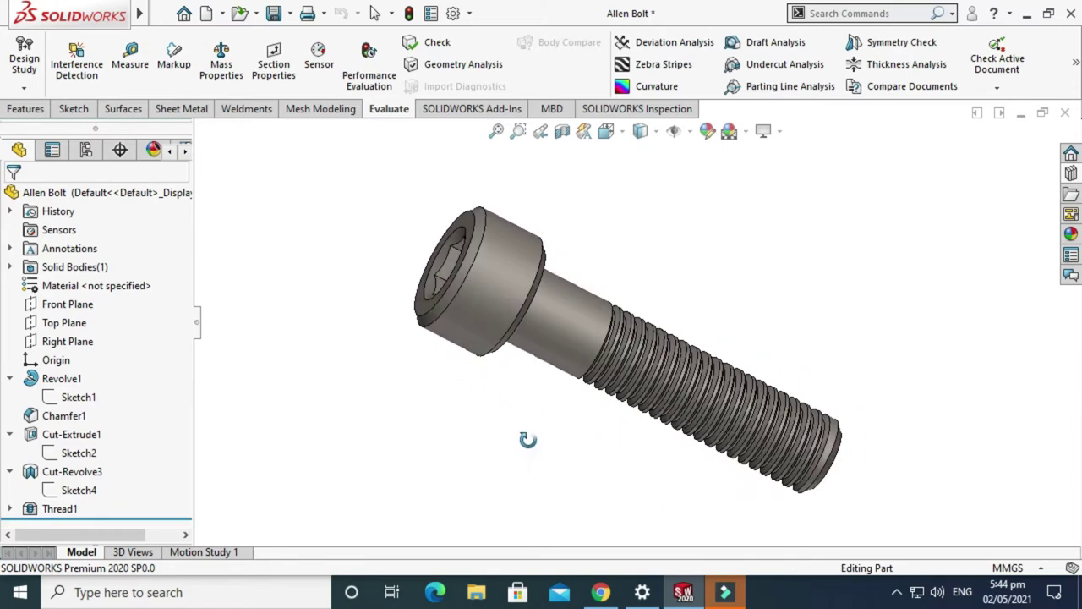
Step: Tilt the bolt to a final viewing angle and start a new document
scroll(617, 308, "down", 2)
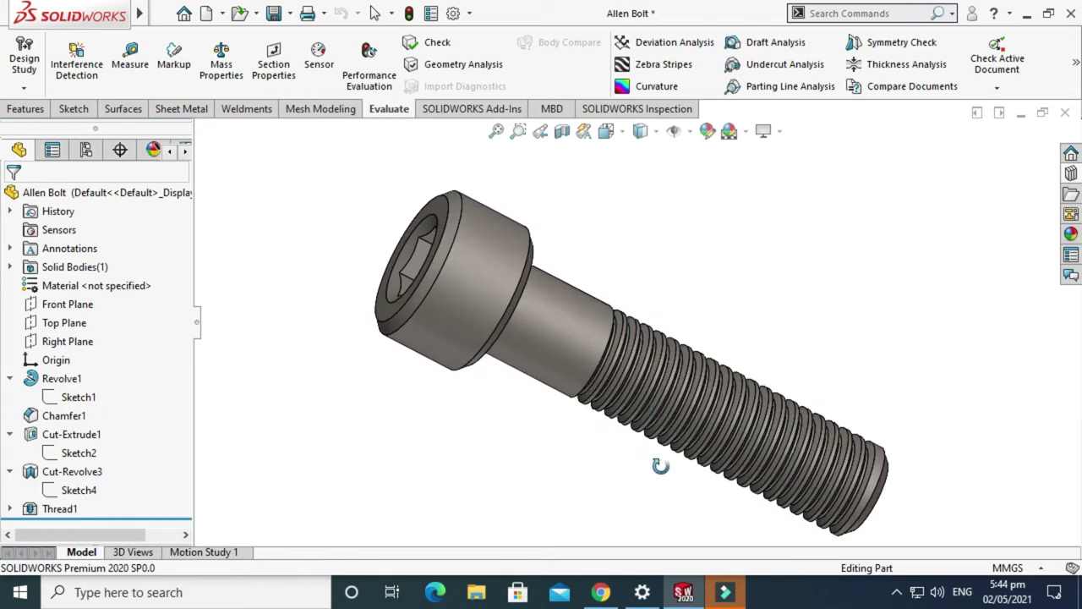
mouse_move(661, 465)
left_mouse_down()
mouse_move(601, 423)
mouse_move(656, 453)
left_mouse_up()
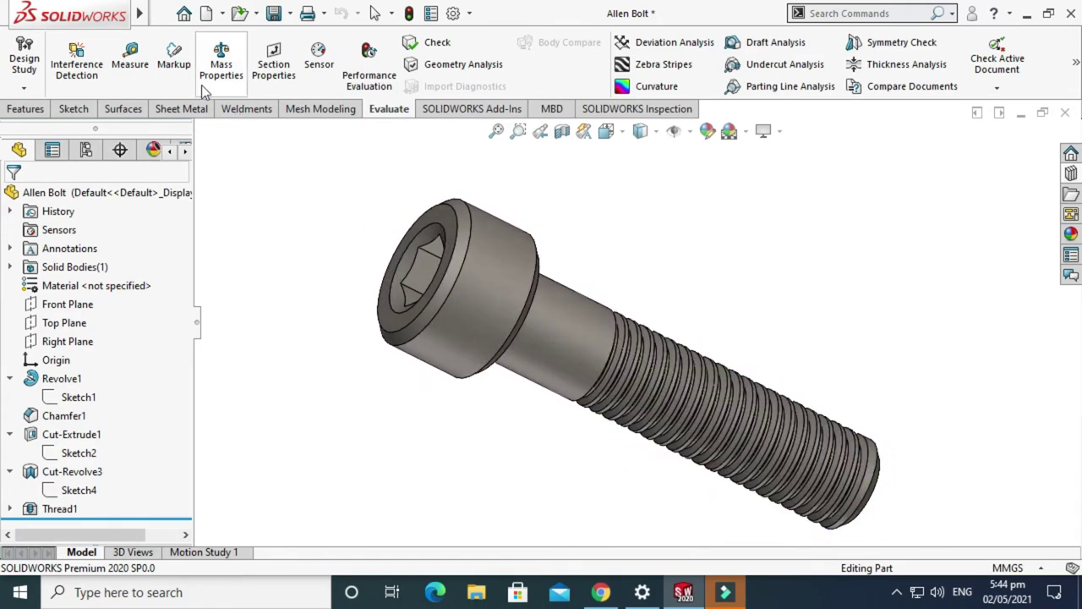
left_click(220, 14)
left_click(232, 34)
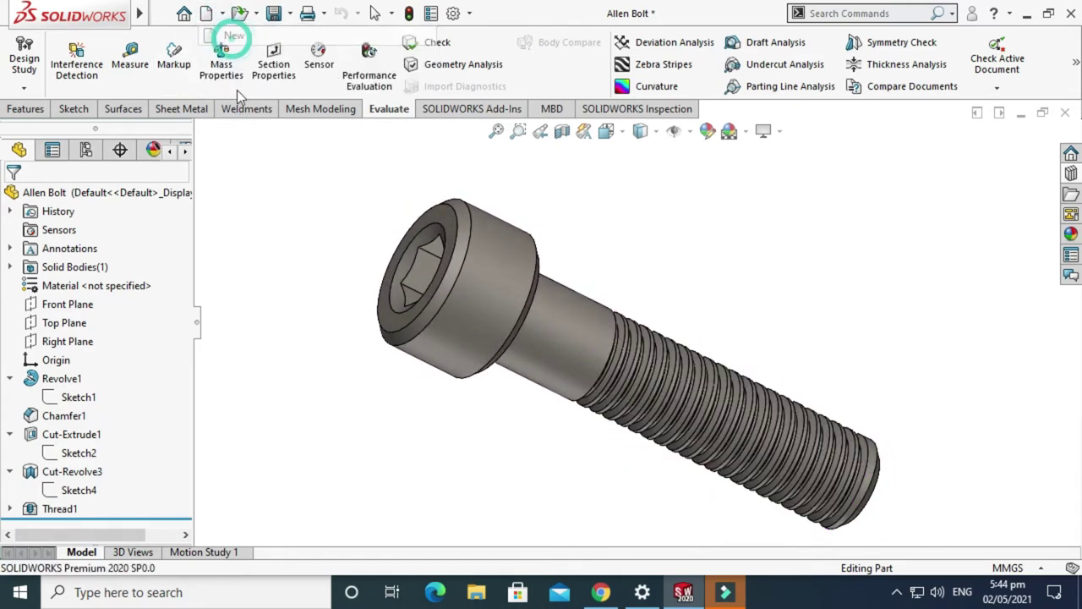
Step: Create a new part, Part13, with a Plain White background scene
left_click(173, 239)
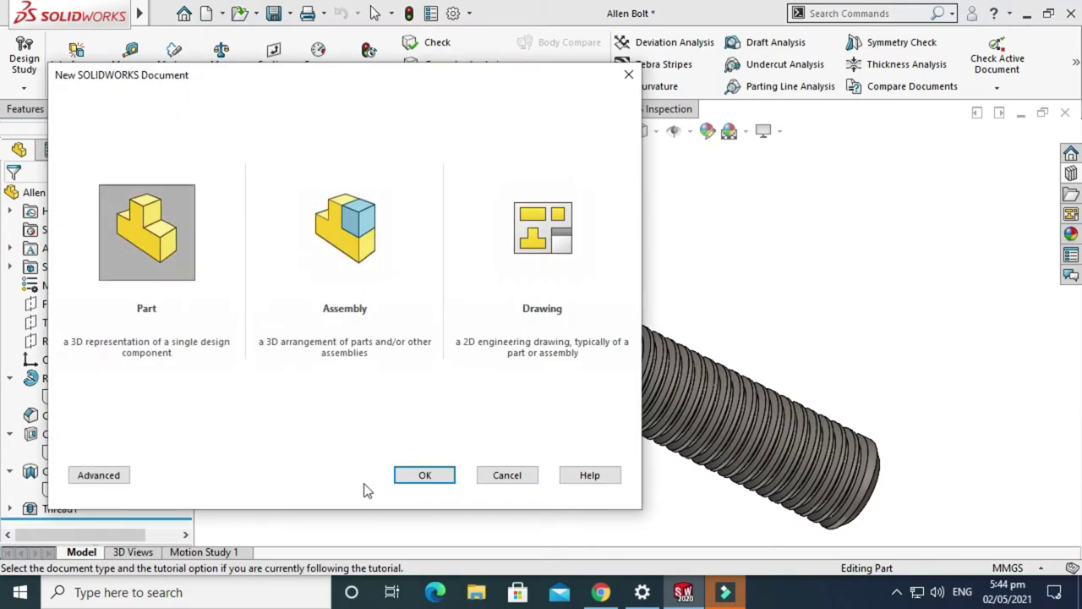
left_click(422, 474)
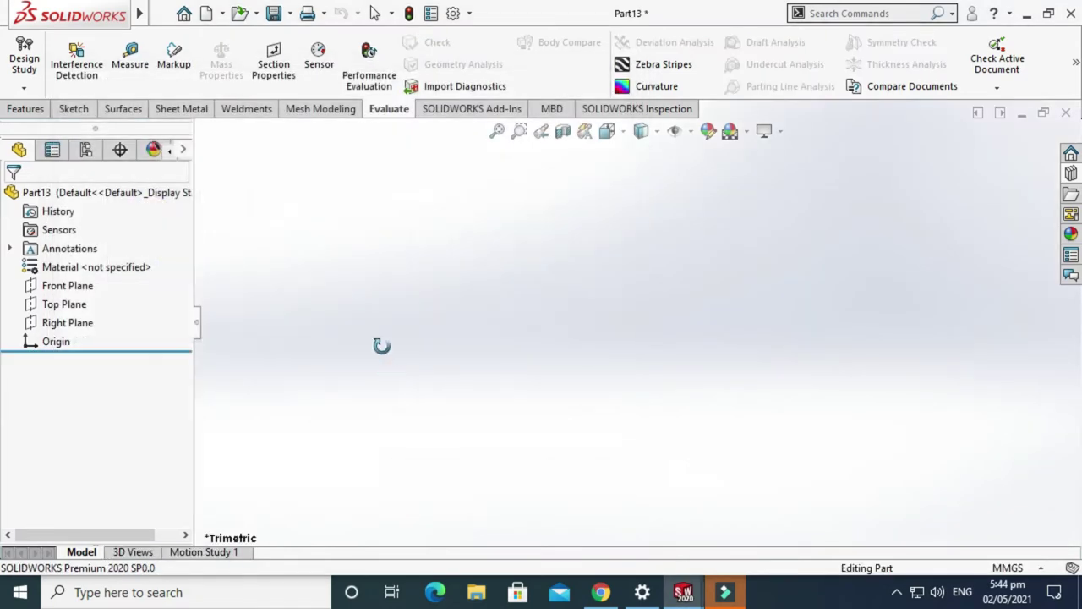
left_click(747, 135)
left_click(777, 46)
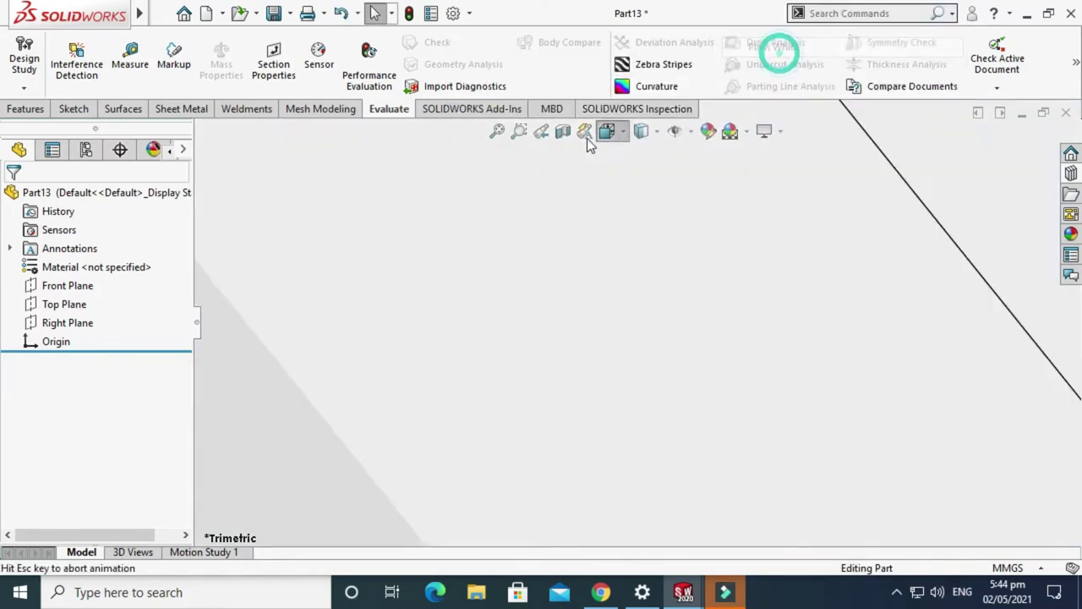
left_click(606, 131)
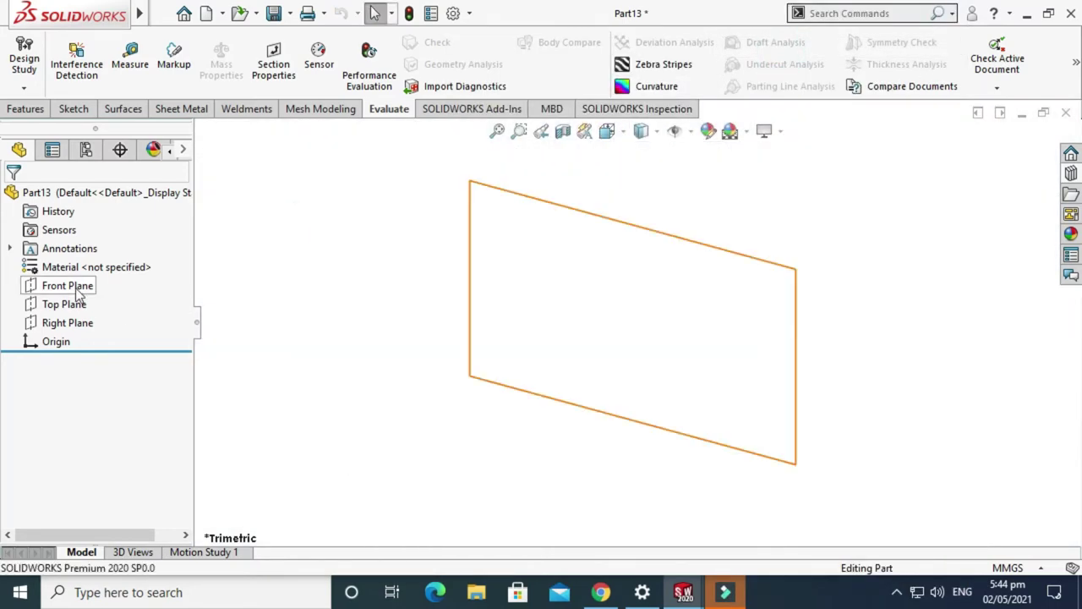
Step: Start Sketch1 on the Front Plane
left_click(75, 293)
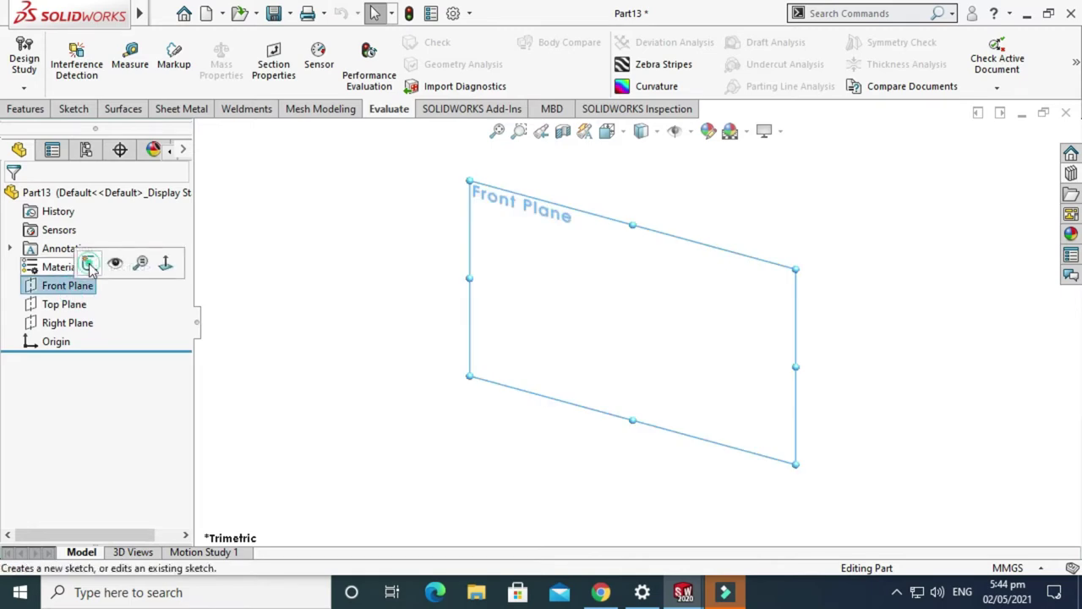
left_click(87, 262)
left_click(180, 292)
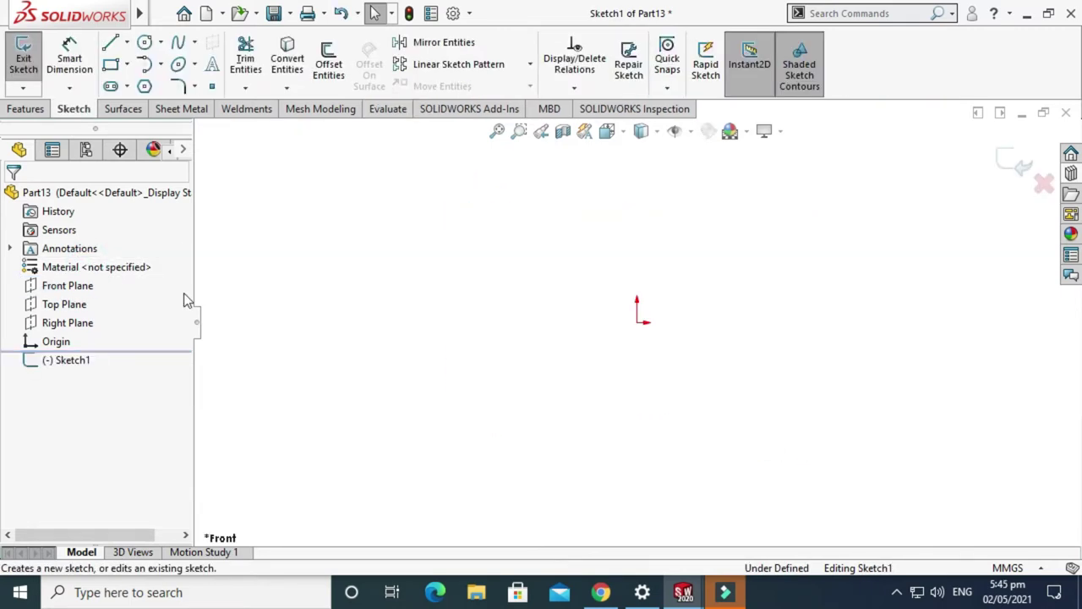
Step: Draw the horizontal base line leftward from the origin
left_click(126, 43)
left_click(136, 65)
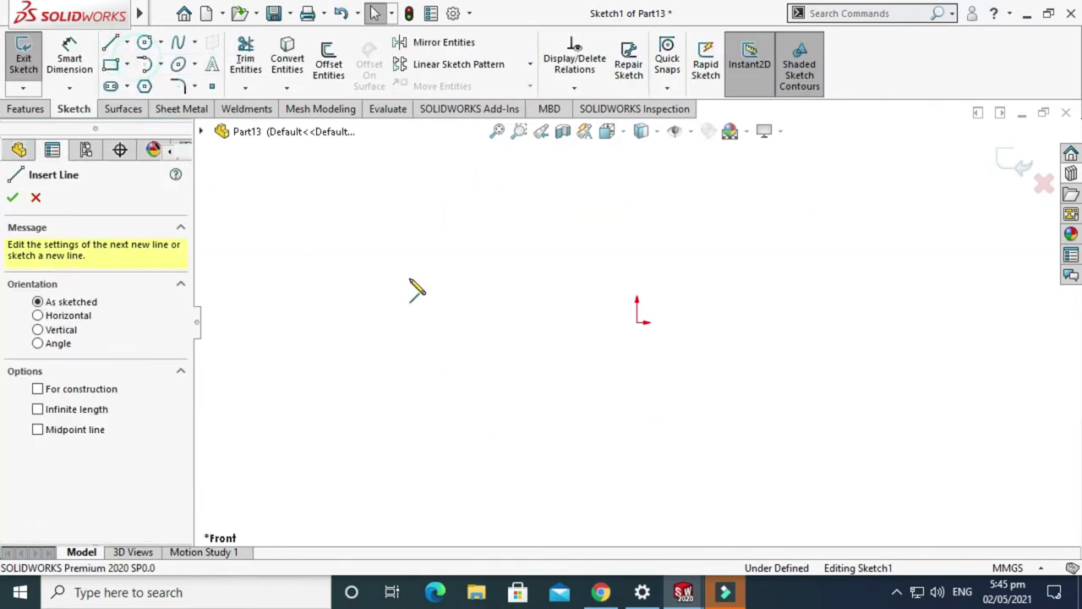
left_click(766, 348)
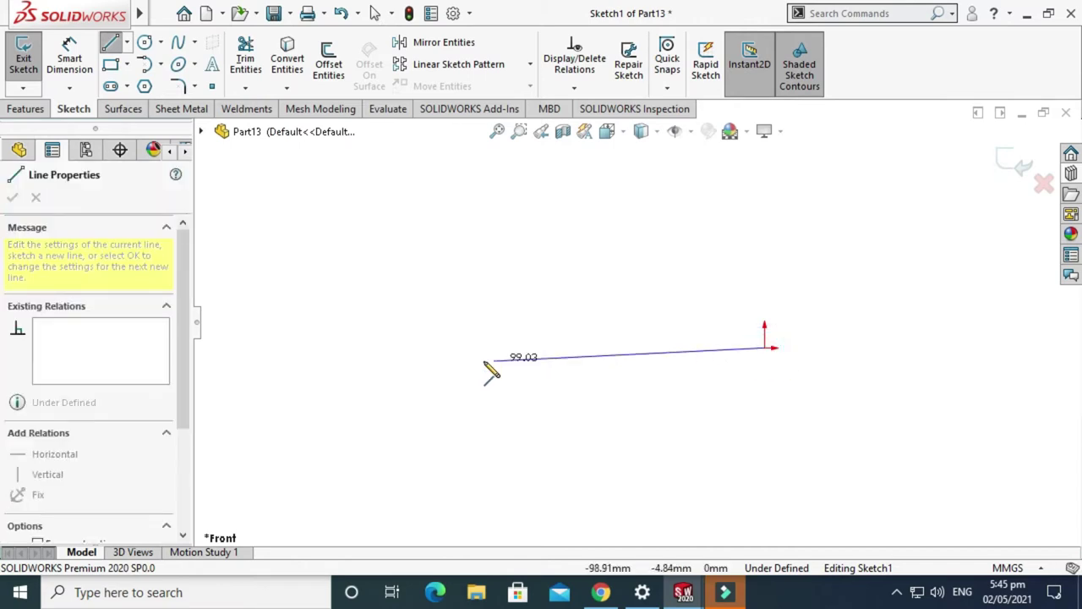
left_click(433, 347)
key("Escape")
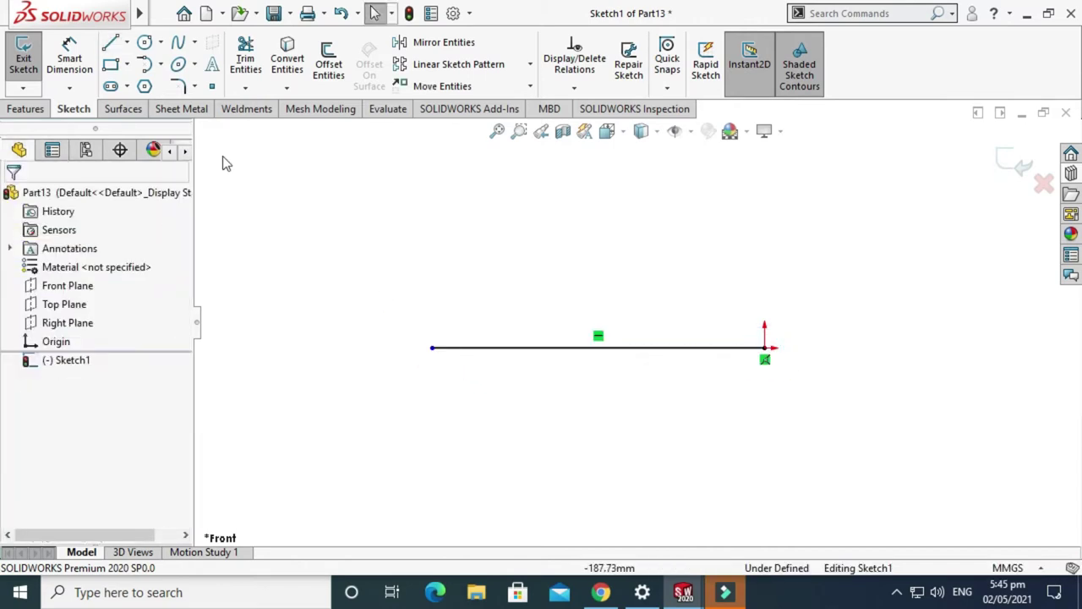
Step: Draw the tall left edge, stepped top edges and right edge, closing the profile at the origin
left_click(127, 44)
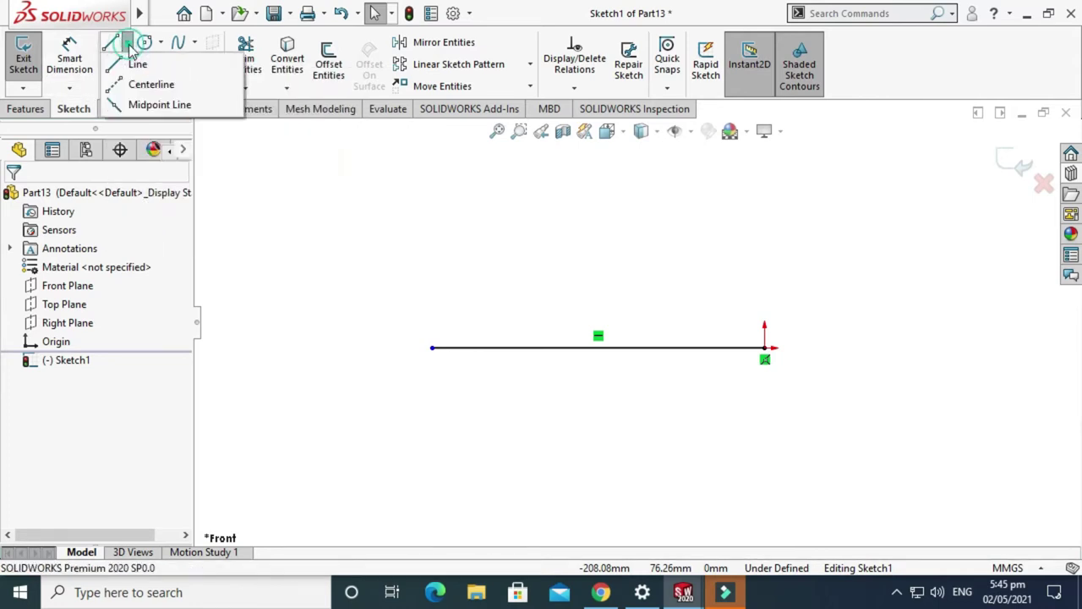
left_click(137, 66)
scroll(387, 197, "down", 2)
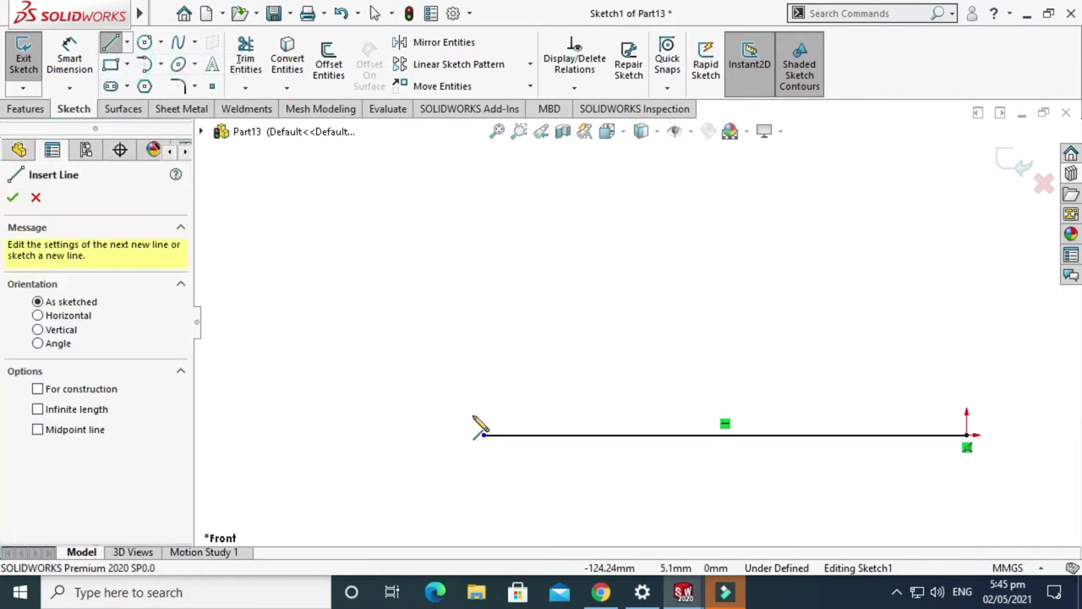
left_click(480, 436)
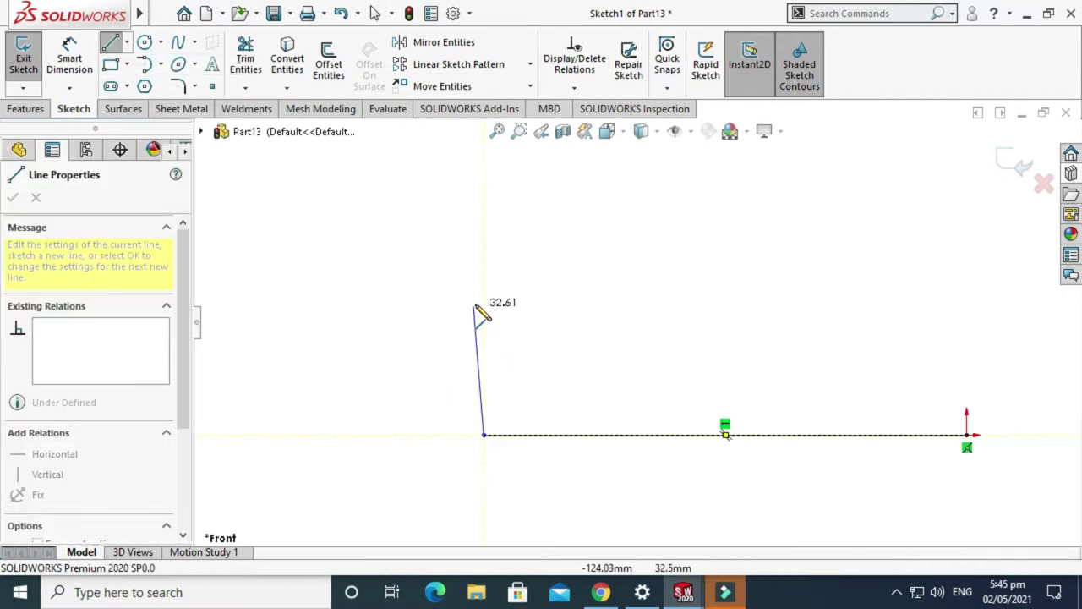
left_click(484, 296)
left_click(571, 296)
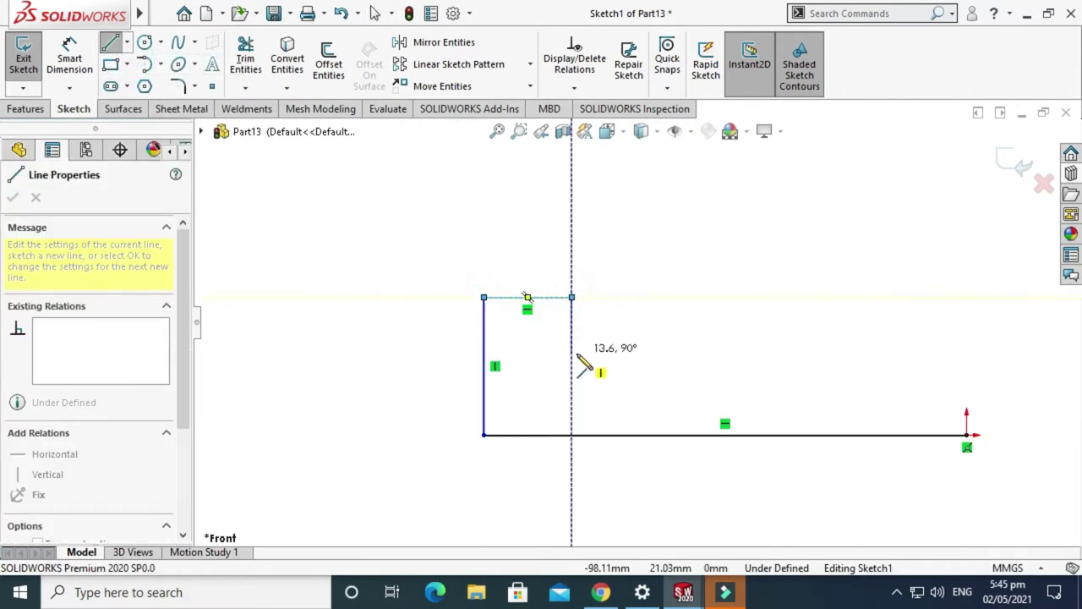
left_click(572, 366)
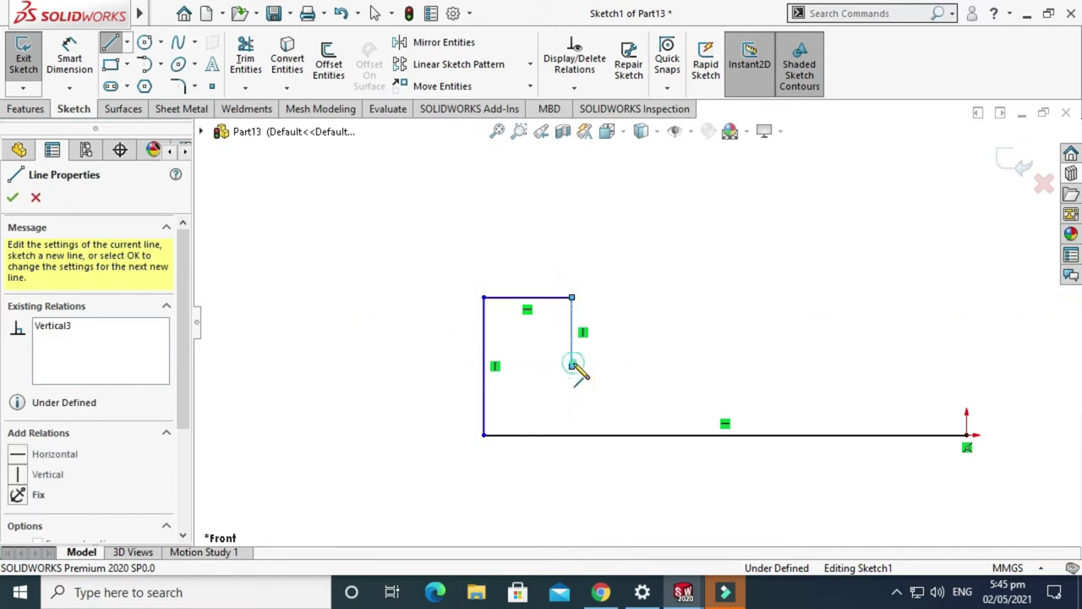
left_click(966, 366)
left_click(966, 434)
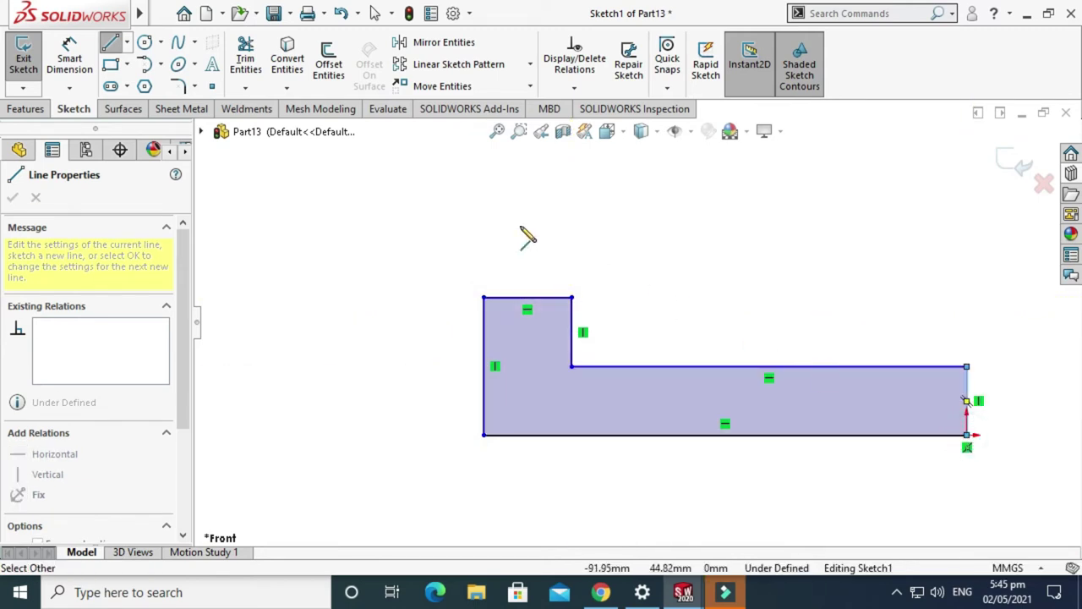
left_click(69, 59)
scroll(613, 337, "up", 1)
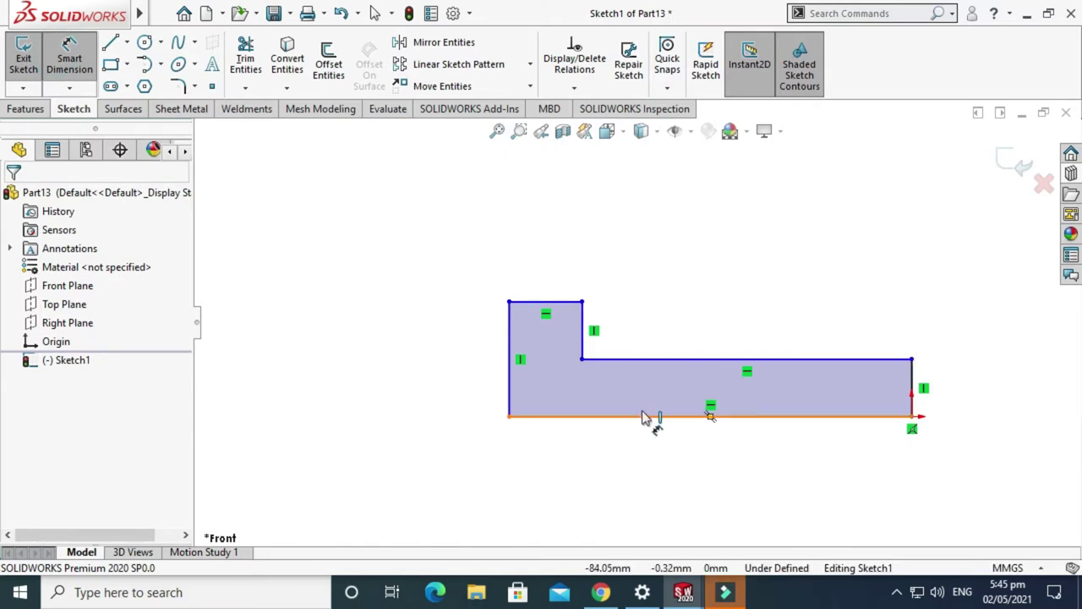
Step: Dimension the middle horizontal edge to 35 and the tall left edge to 6.50 (13/2)
left_click(676, 359)
left_click(737, 333)
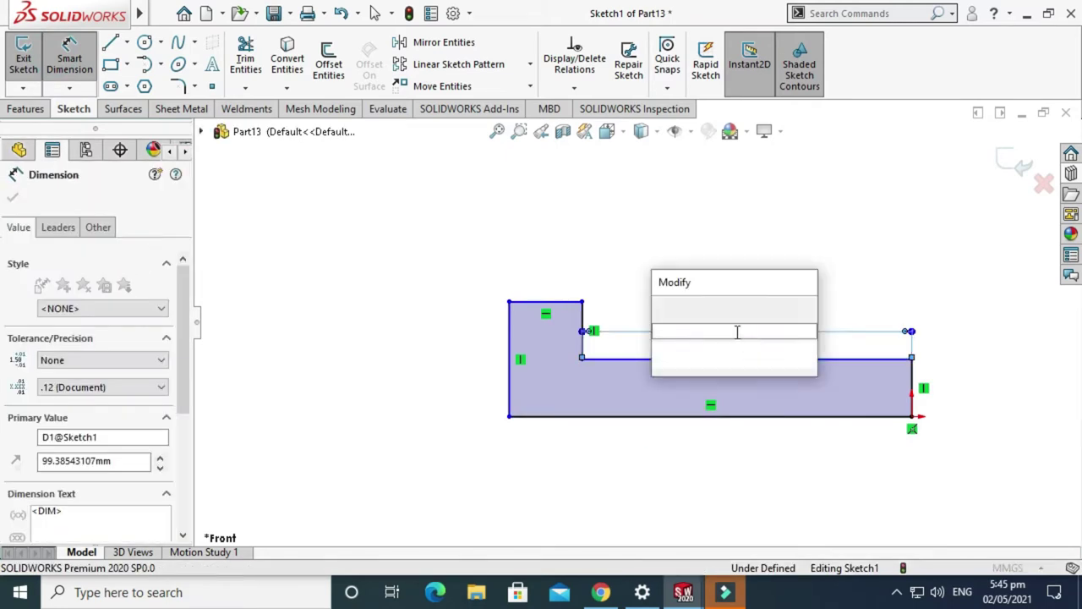
type("35")
key("Return")
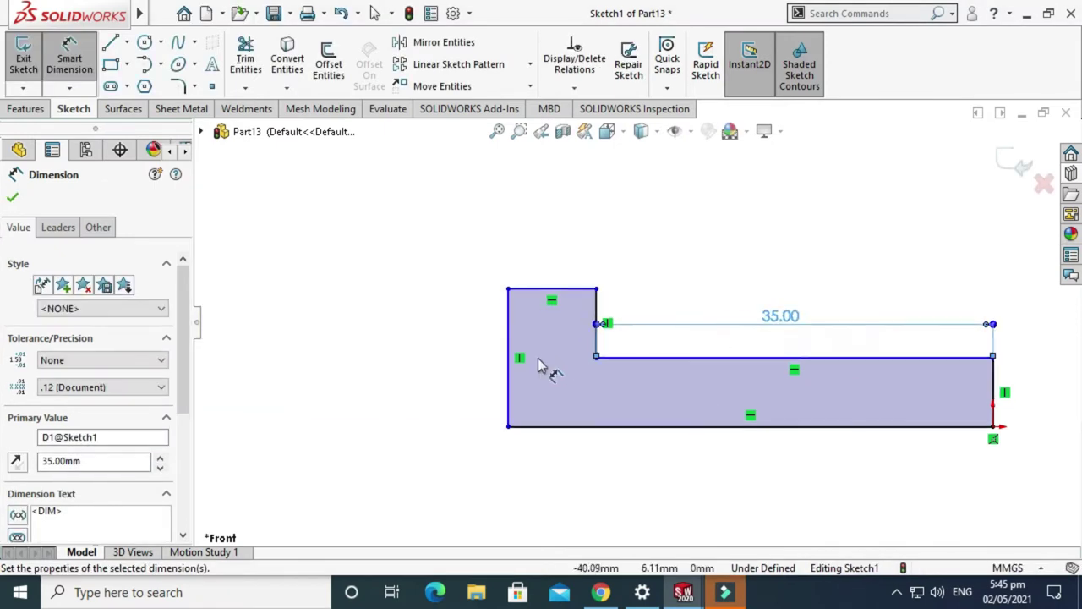
left_click(510, 355)
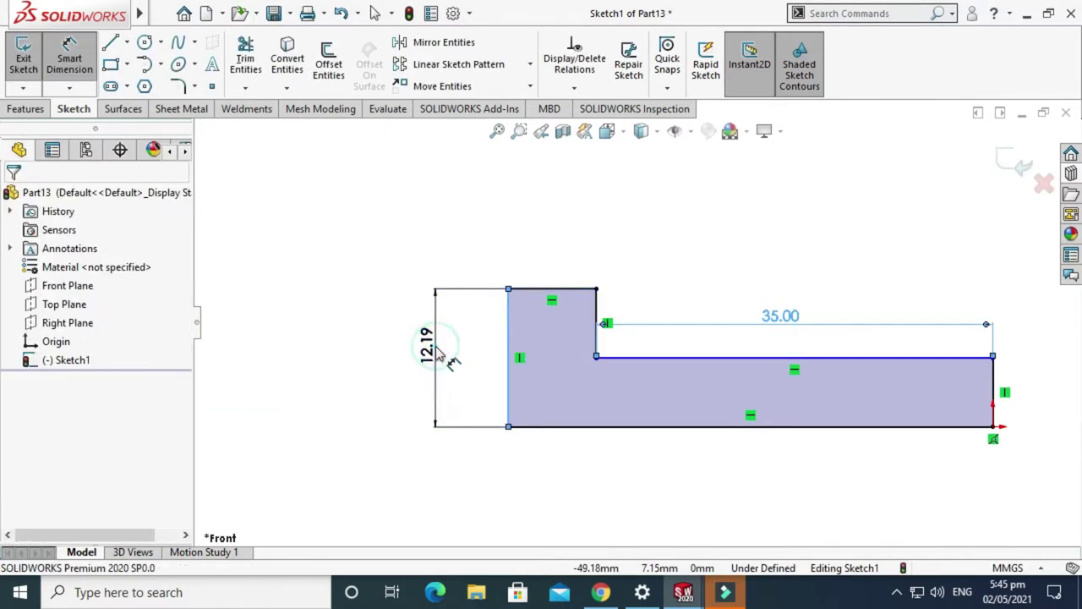
left_click(438, 347)
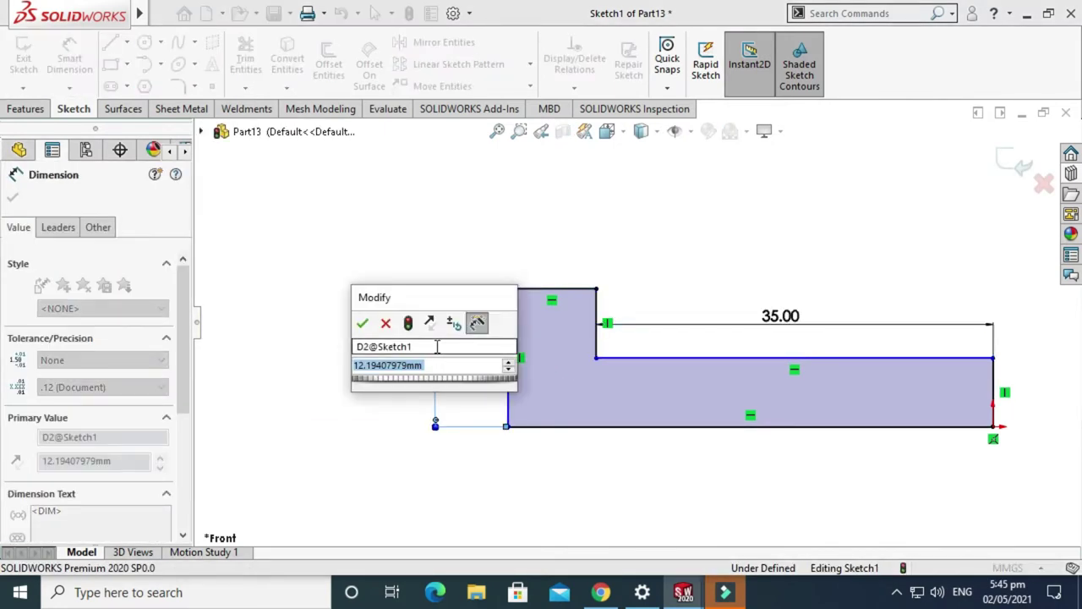
type("13/2")
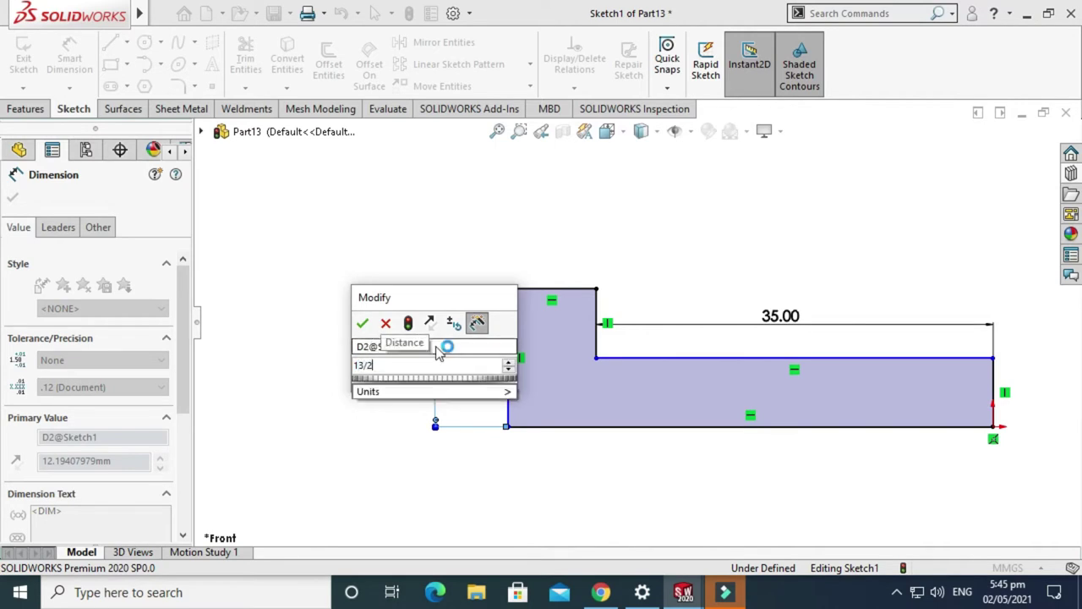
key("Return")
Step: Drag the lower right edge down to deepen the step and pan to the right end
scroll(564, 350, "down", 4)
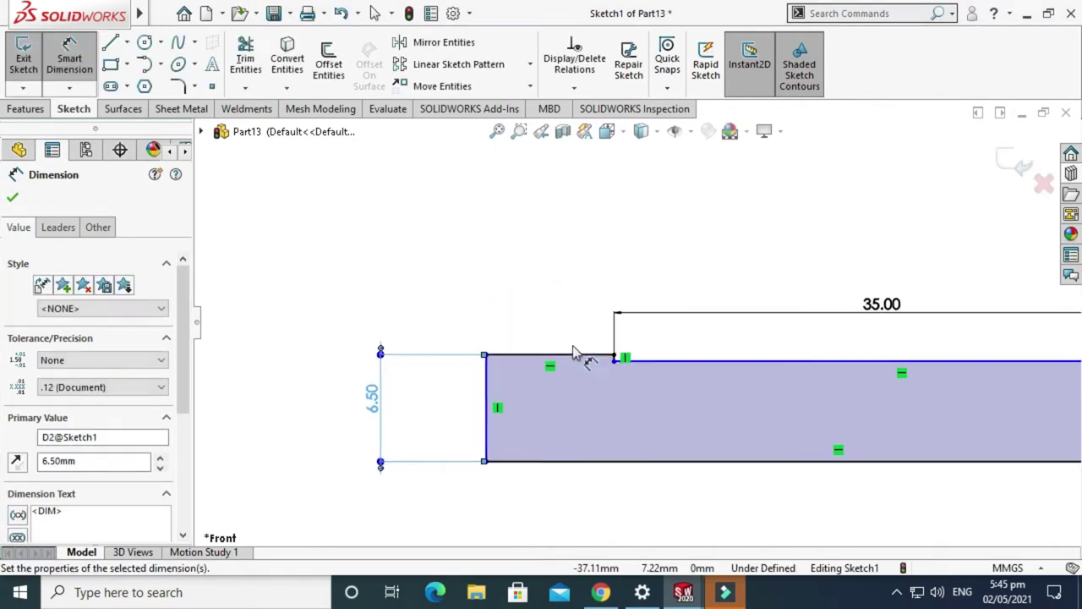
left_click(585, 352)
left_click_drag(684, 366, 685, 421)
key("z")
middle_click_drag(1039, 342, 683, 359, "ctrl")
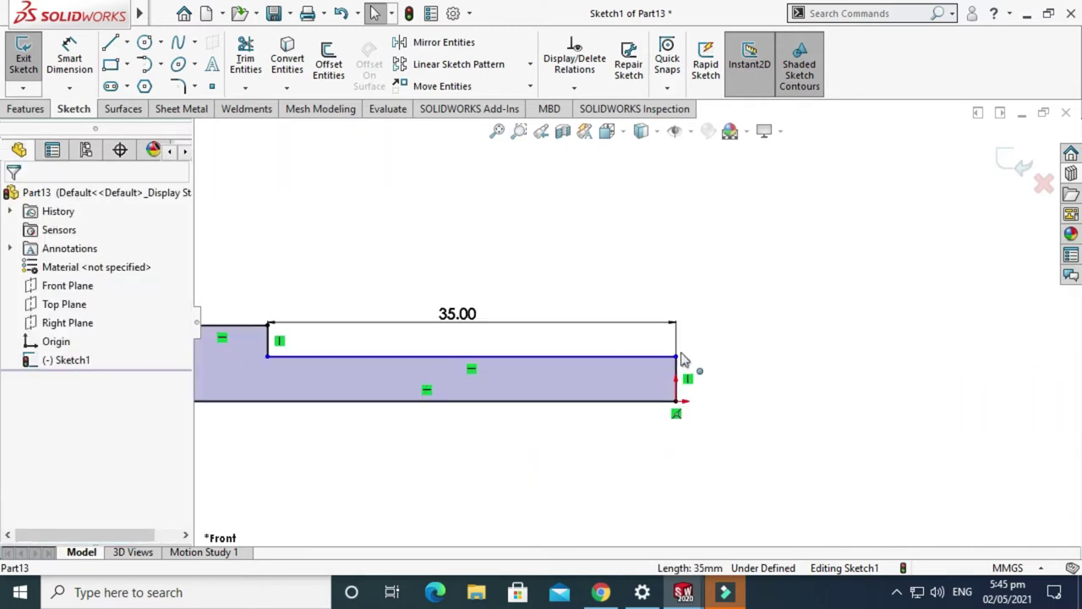
Step: Dimension the short right vertical edge to 4.00
left_click(70, 58)
scroll(640, 362, "down", 3)
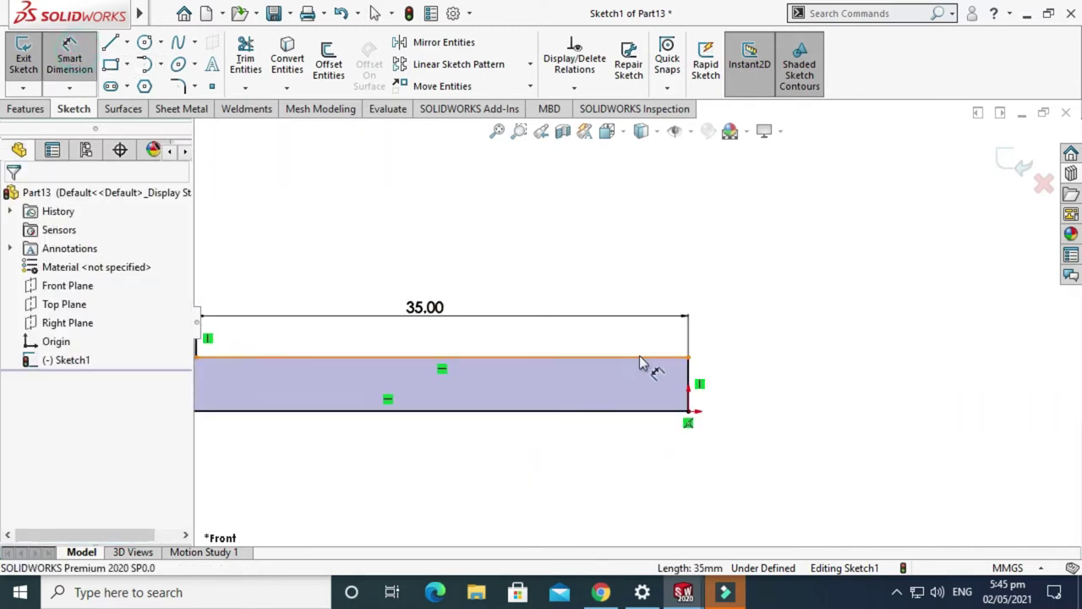
left_click(700, 389)
left_click(778, 408)
type("4")
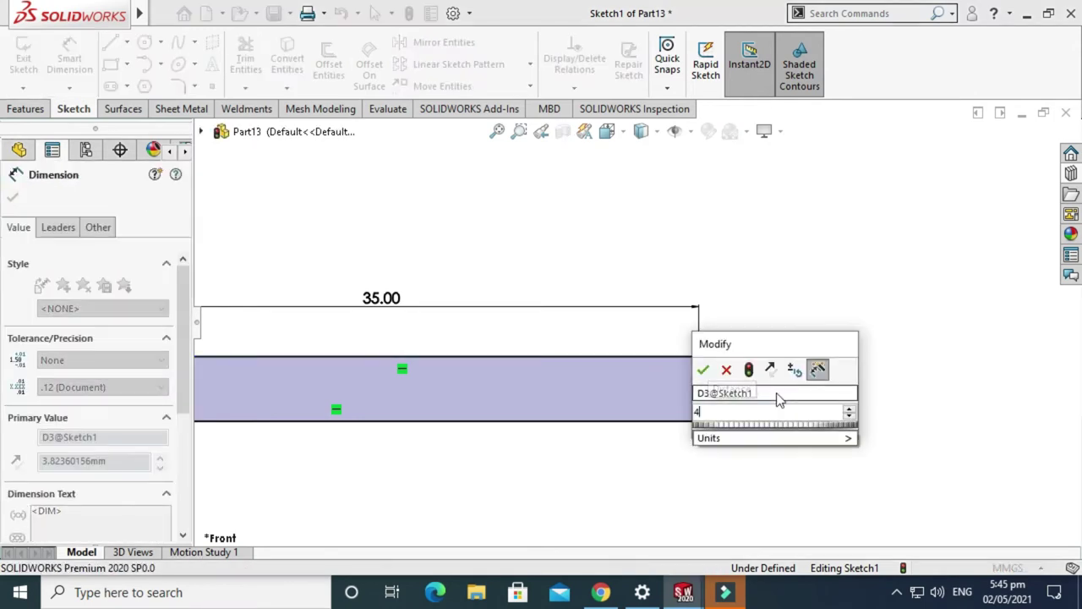
key("Return")
scroll(689, 372, "up", 5)
scroll(440, 339, "down", 3)
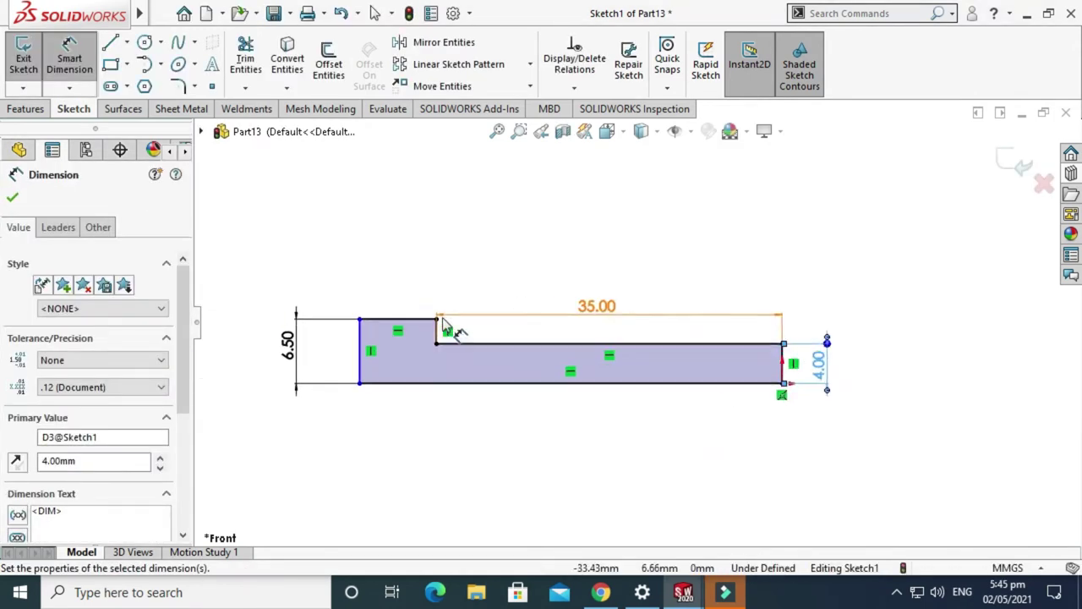
key("Escape")
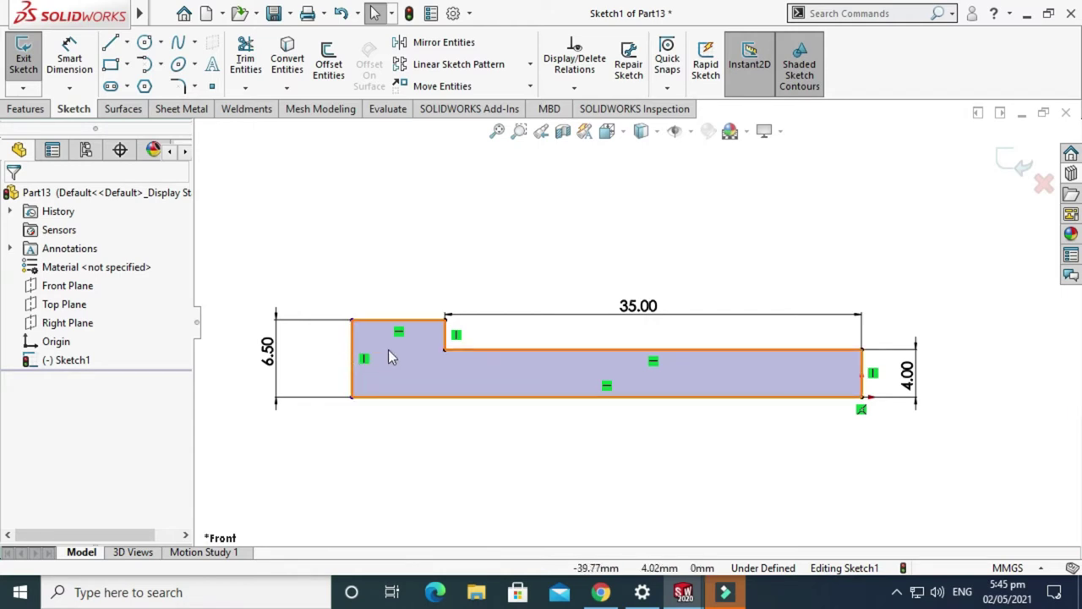
Step: Dimension the head's top edge to 8, fit the view and exit the sketch
left_click(69, 59)
scroll(270, 247, "down", 1)
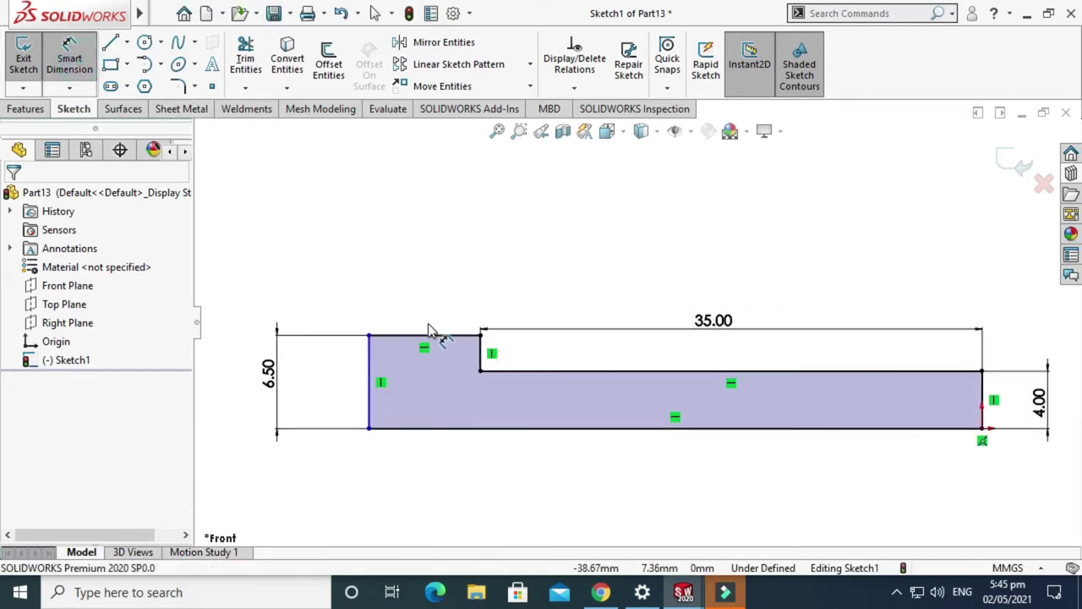
left_click(416, 316)
left_click(425, 282)
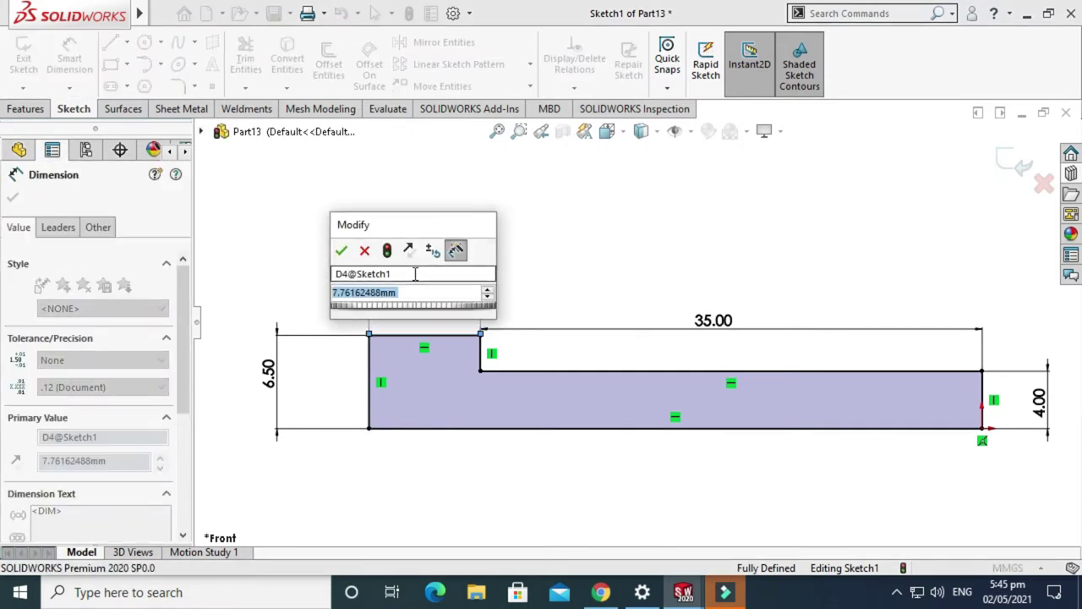
type("8")
key("Return")
key("Escape")
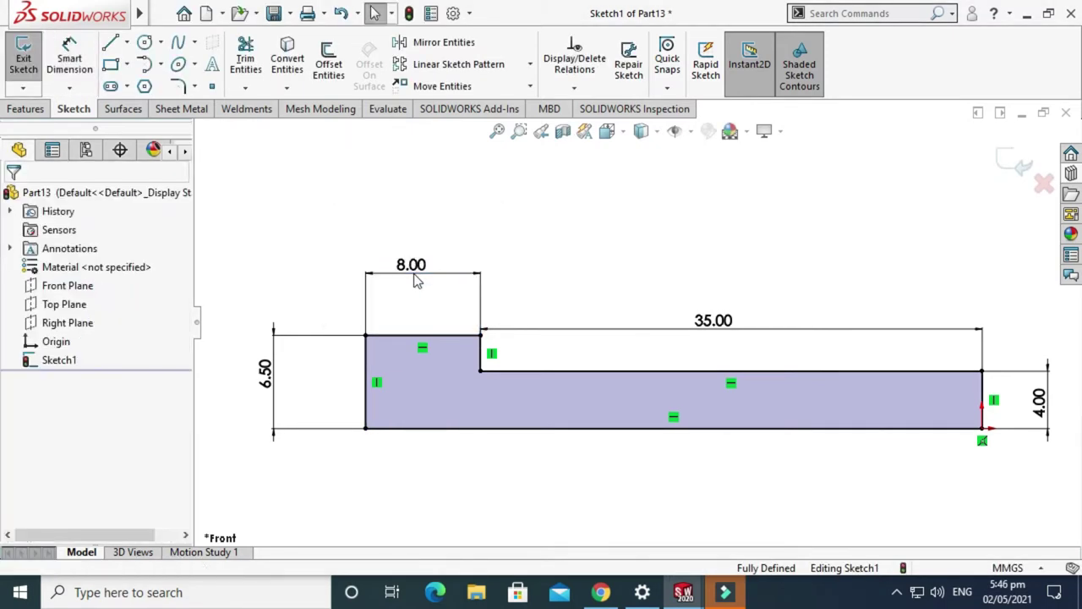
key("f")
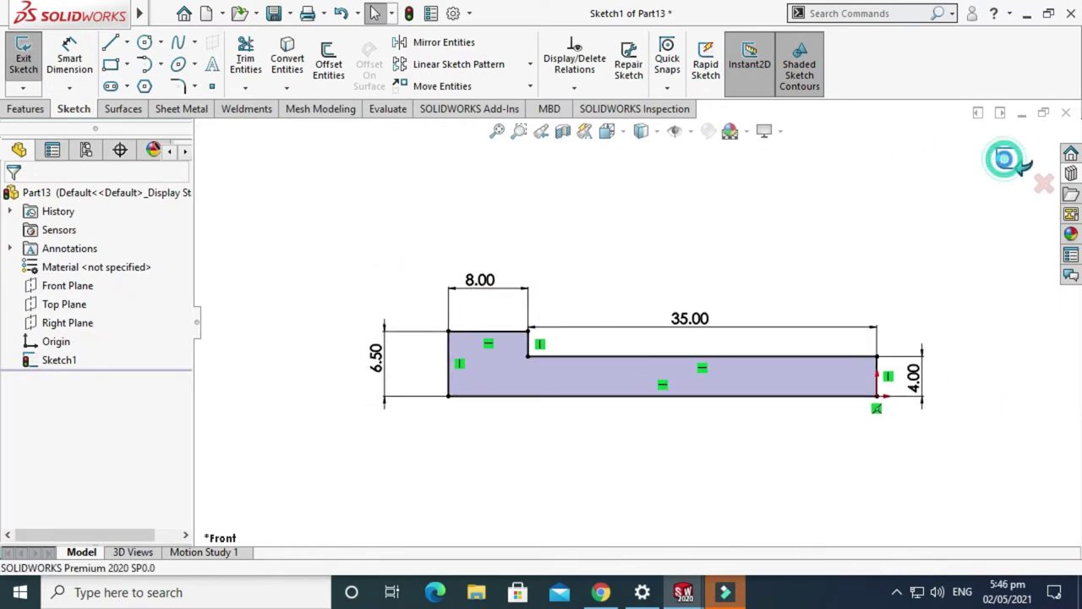
left_click(1010, 162)
Step: Tilt the view to see Sketch1 at an angle
right_click(555, 219)
mouse_move(626, 252)
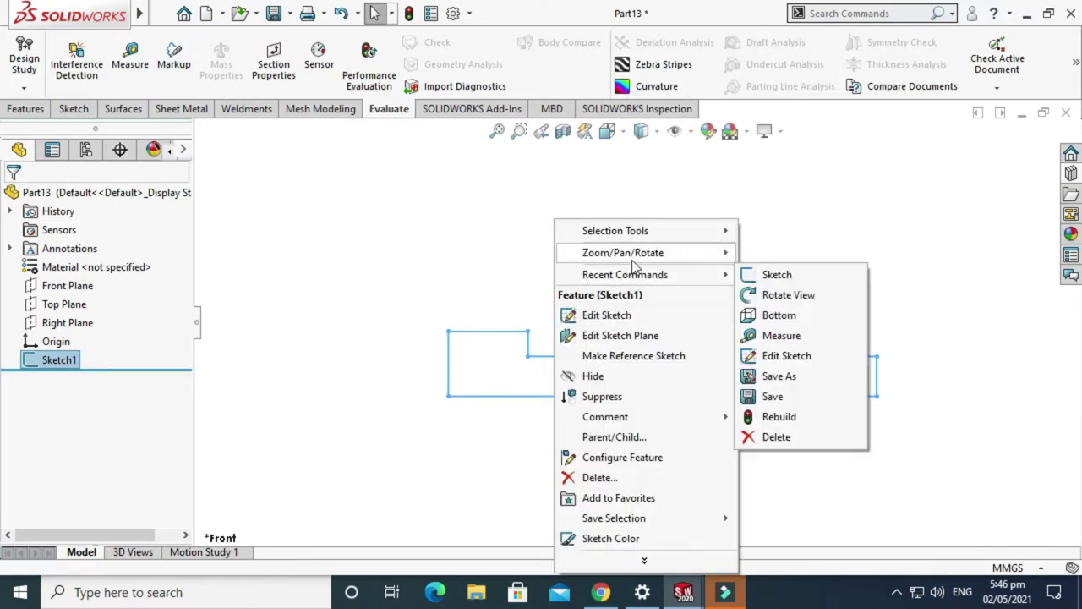
left_click(790, 332)
mouse_move(567, 230)
left_mouse_down()
mouse_move(510, 242)
mouse_move(581, 304)
left_mouse_up()
key("Escape")
Step: Revolve Sketch1 a full 360° about its bottom line, Line1, into a solid
left_click(29, 109)
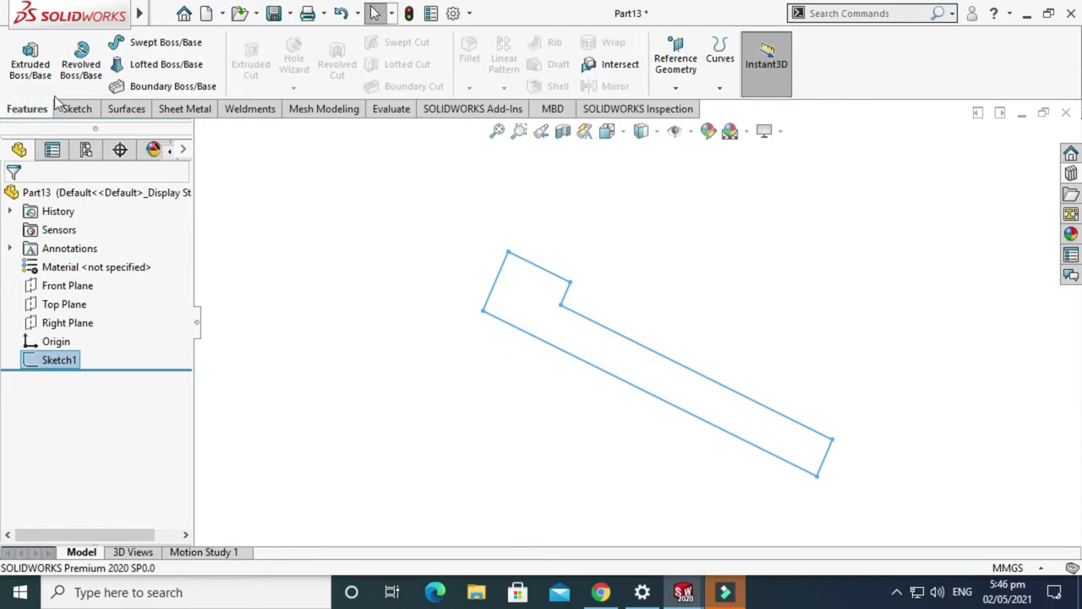
left_click(79, 74)
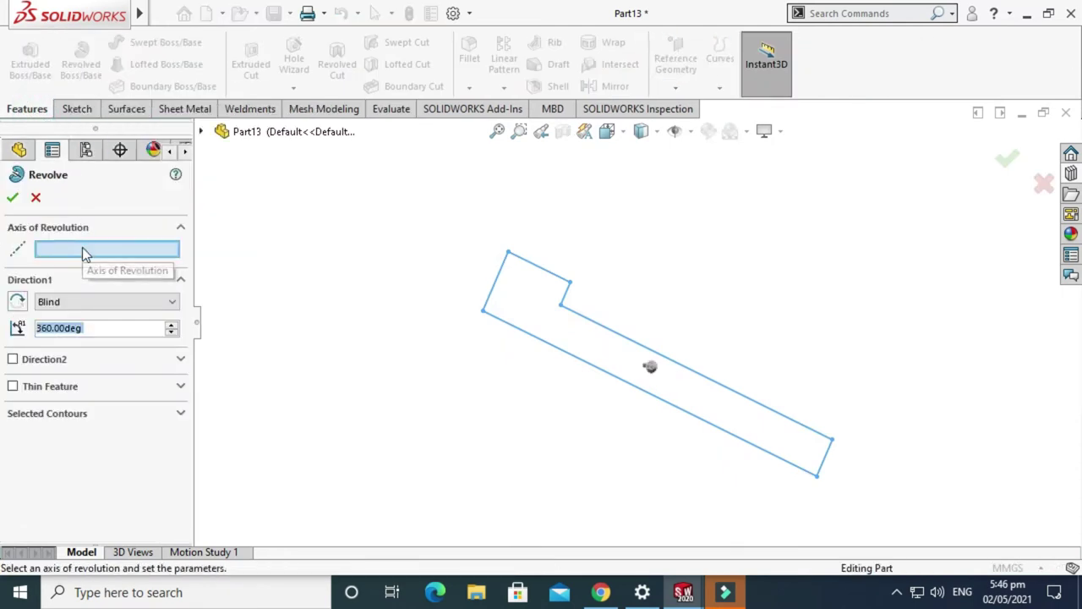
left_click(555, 355)
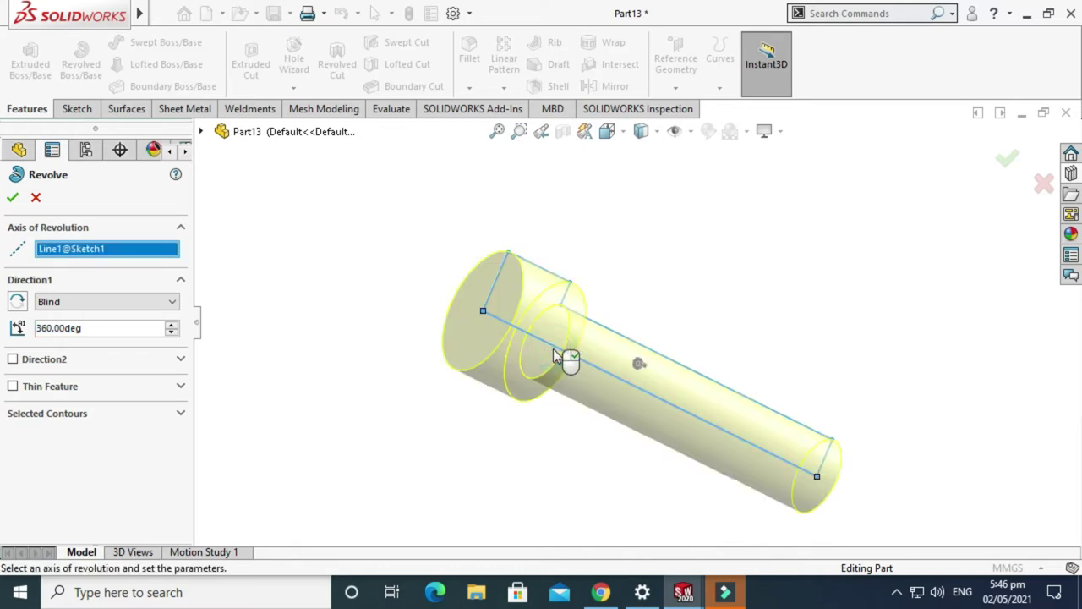
left_click(13, 198)
right_click(681, 227)
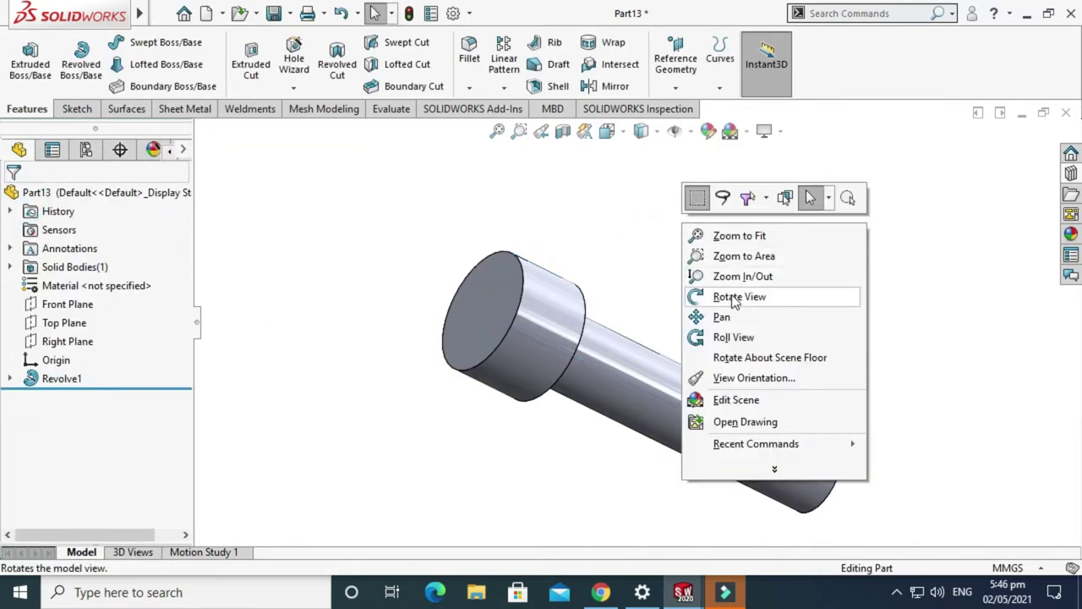
left_click(734, 302)
left_click_drag(734, 302, 724, 341)
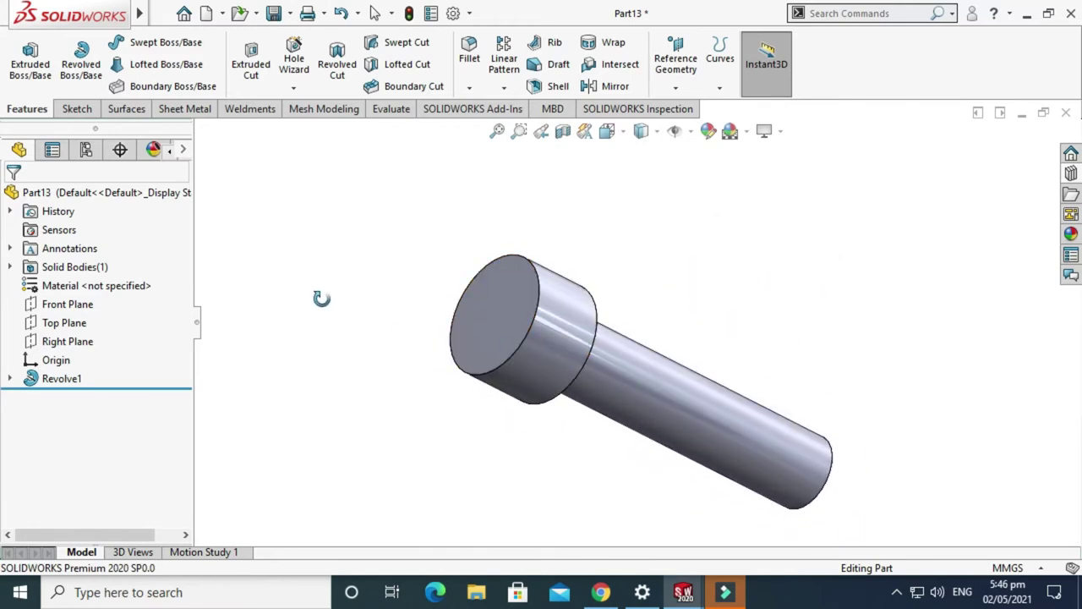
Step: Start a chamfer with a 0.8 mm distance at 45°
left_click(470, 88)
left_click(501, 128)
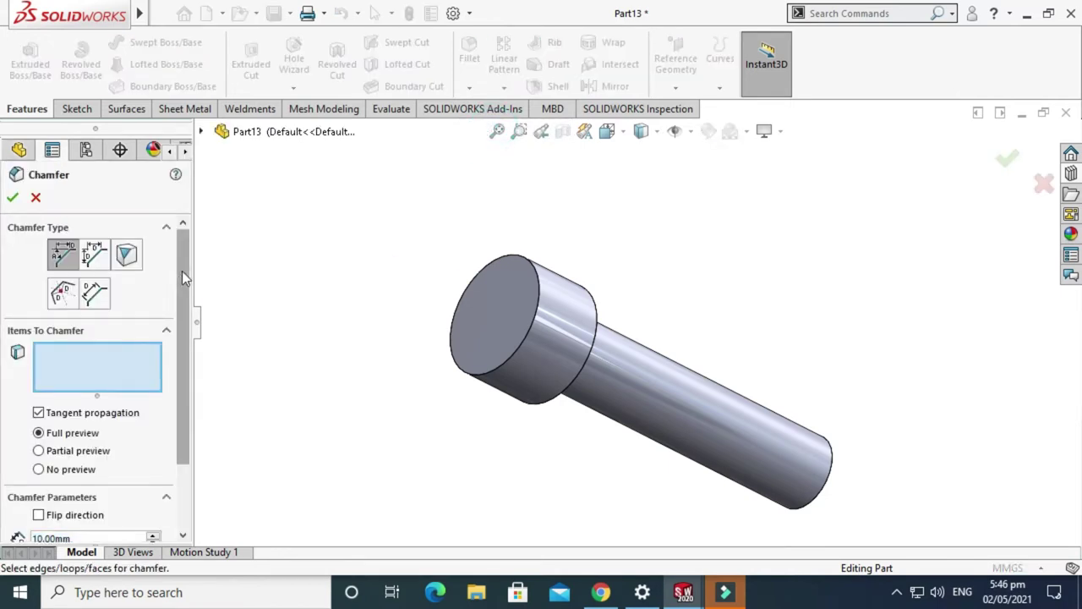
left_click_drag(182, 270, 192, 342)
left_click(112, 443)
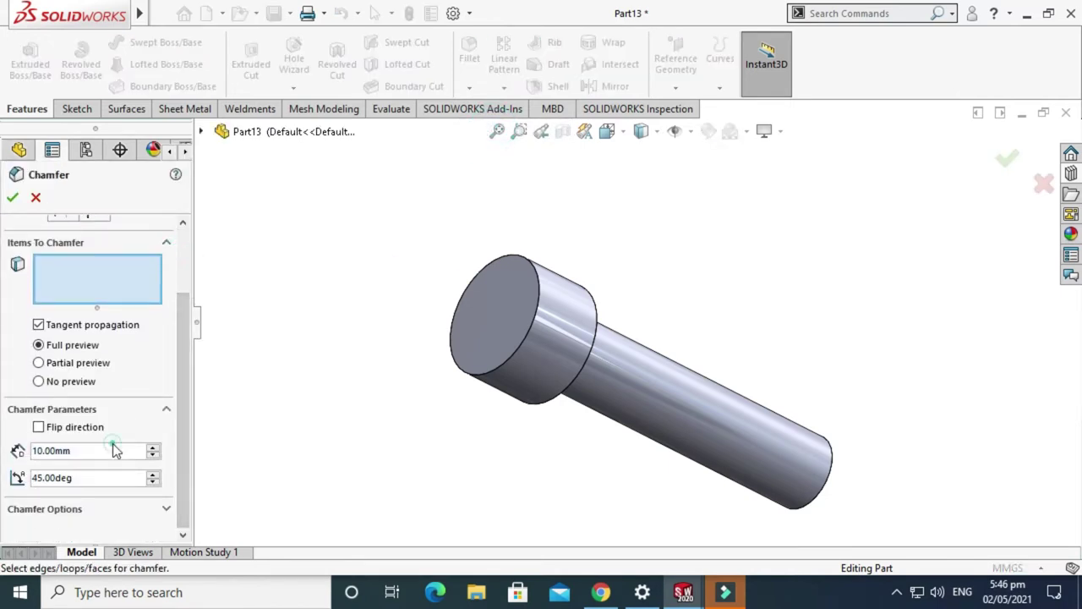
type("0")
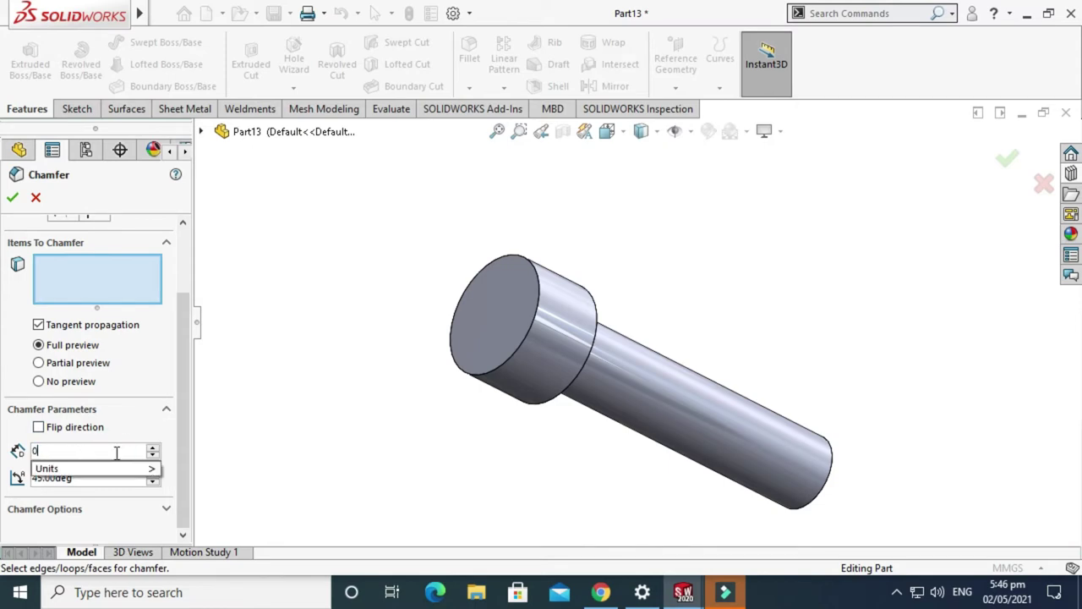
type(".8")
key("Return")
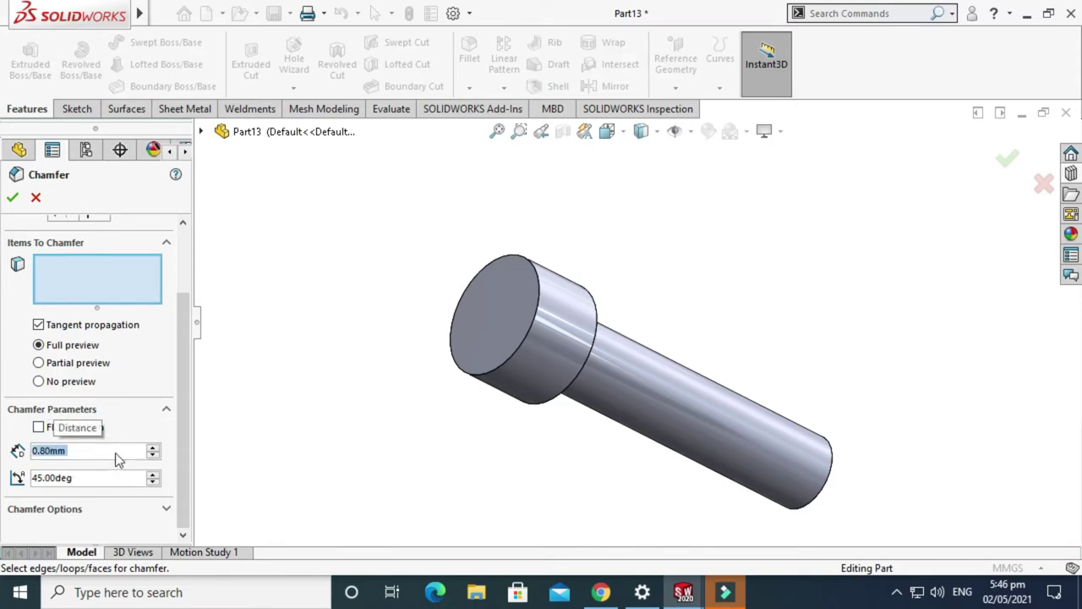
left_click(328, 407)
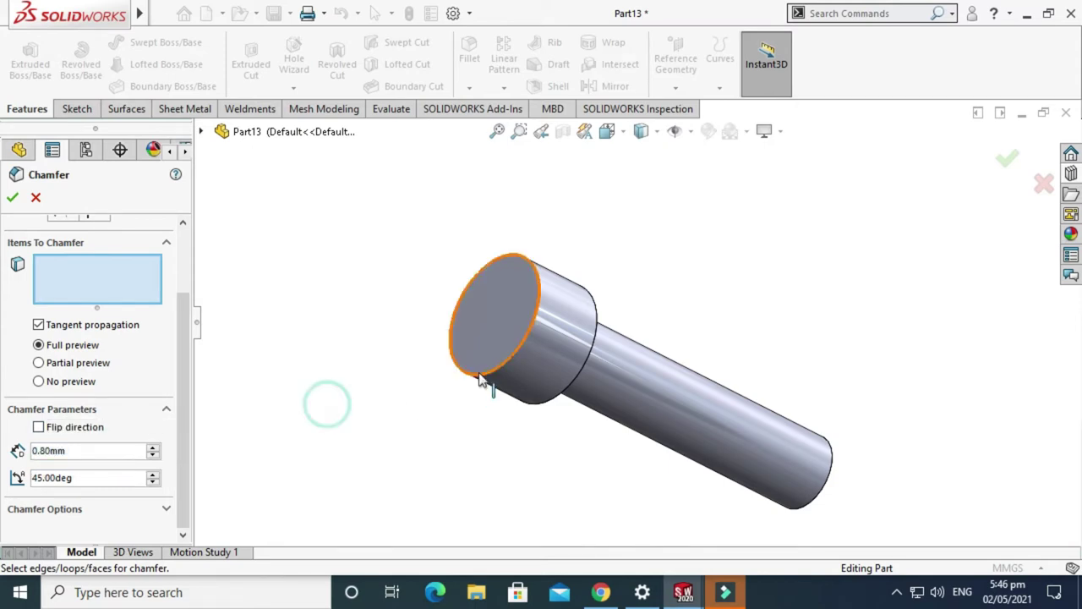
Step: Apply the chamfer to the head's front edge, head step edge and shank end edge
left_click(491, 374)
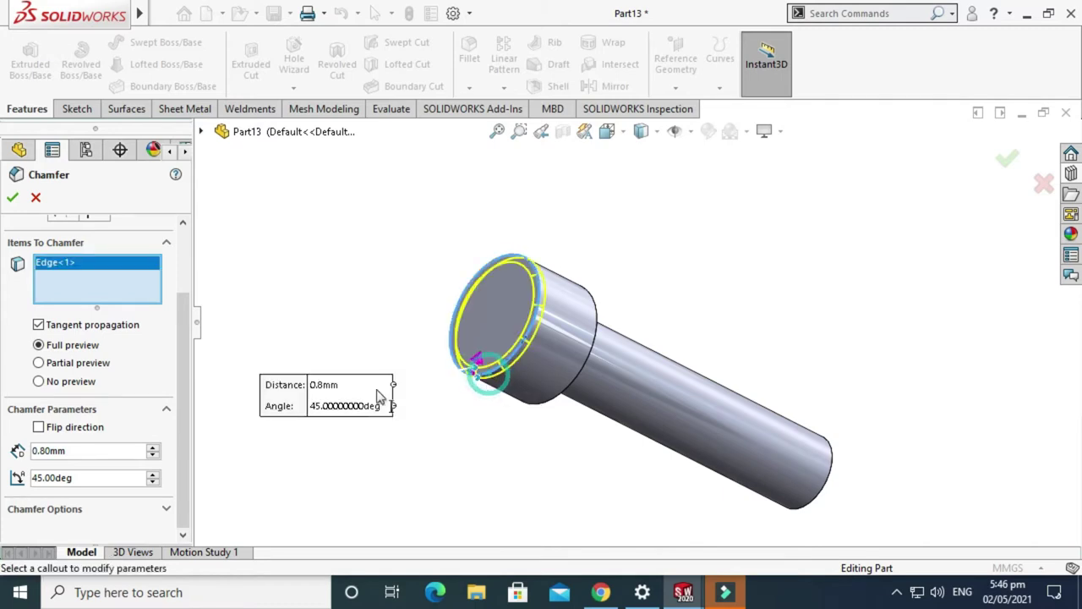
middle_click_drag(491, 374, 713, 486)
left_click(535, 366)
left_click(726, 476)
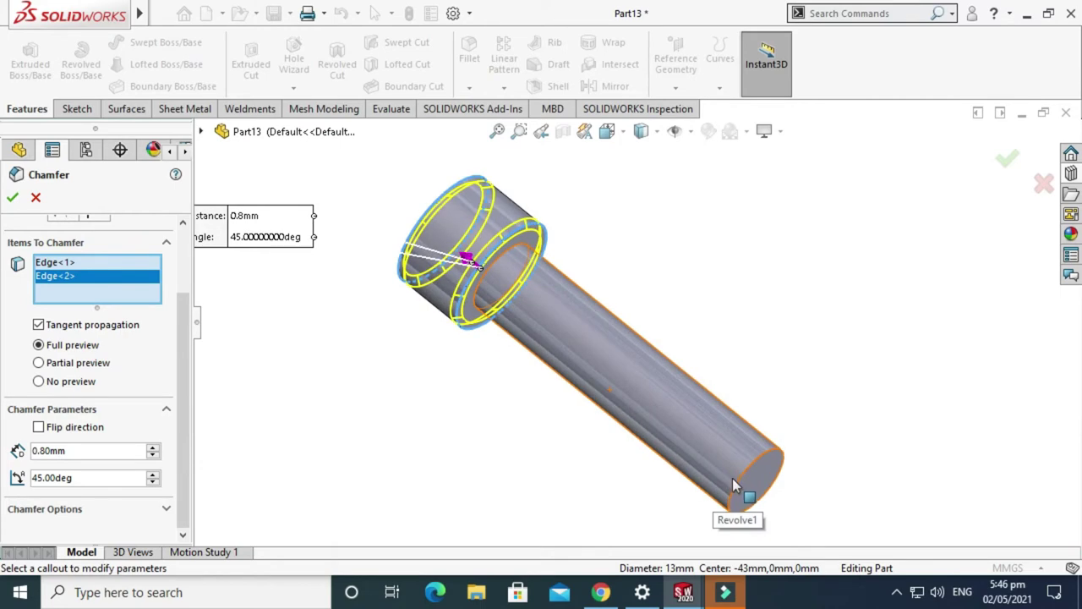
scroll(727, 476, "down", 2)
left_click(12, 195)
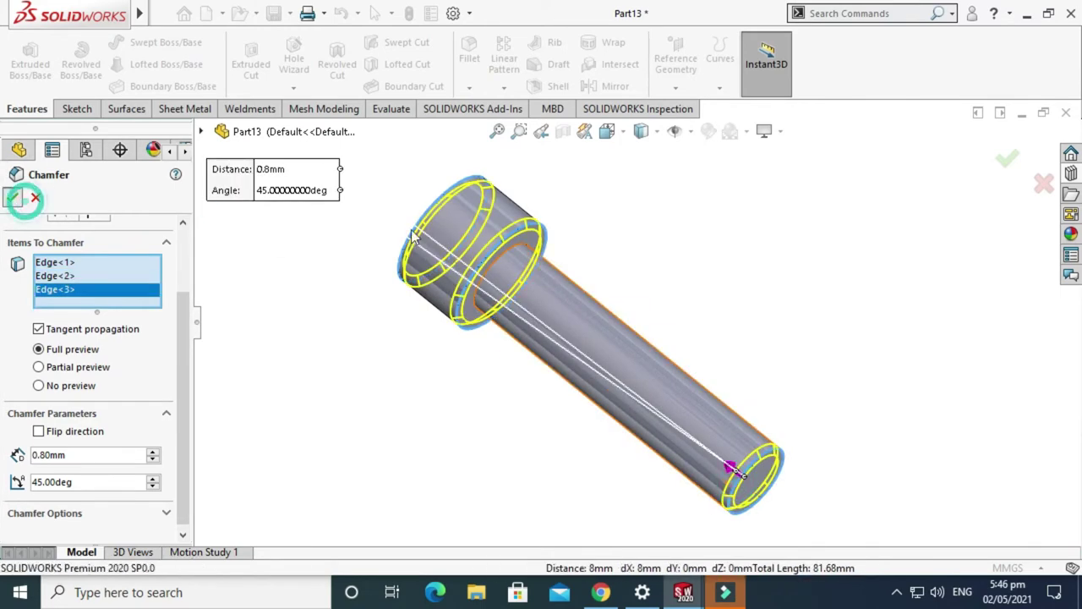
right_click(648, 234)
Step: Orbit the part toward its head and select the head's flat end face for sketching
left_click(709, 308)
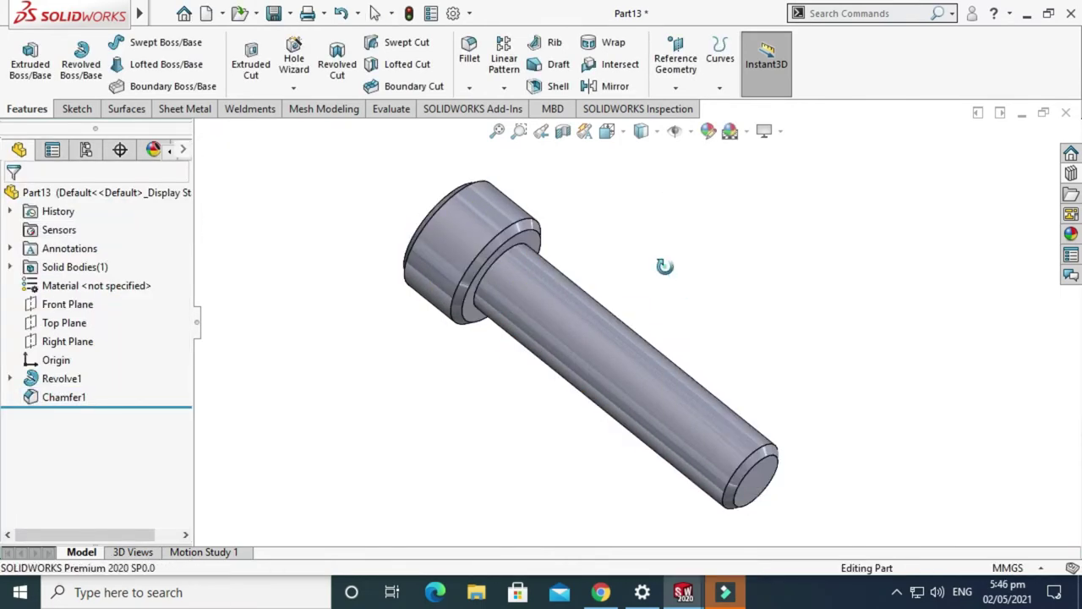
left_click_drag(601, 266, 748, 400)
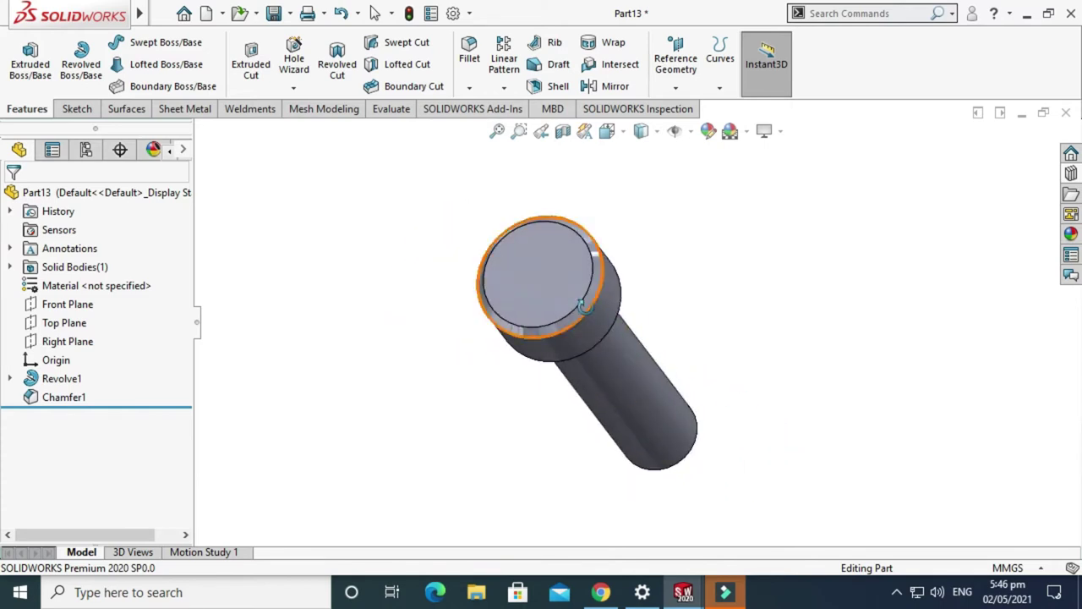
left_click_drag(555, 261, 563, 271)
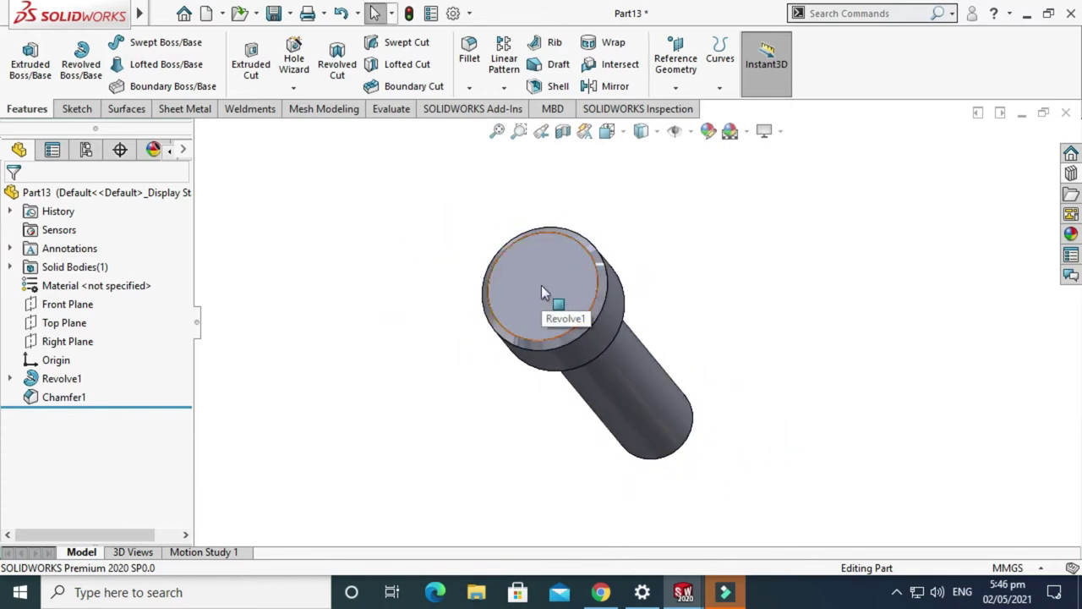
left_click(544, 293)
left_click(75, 110)
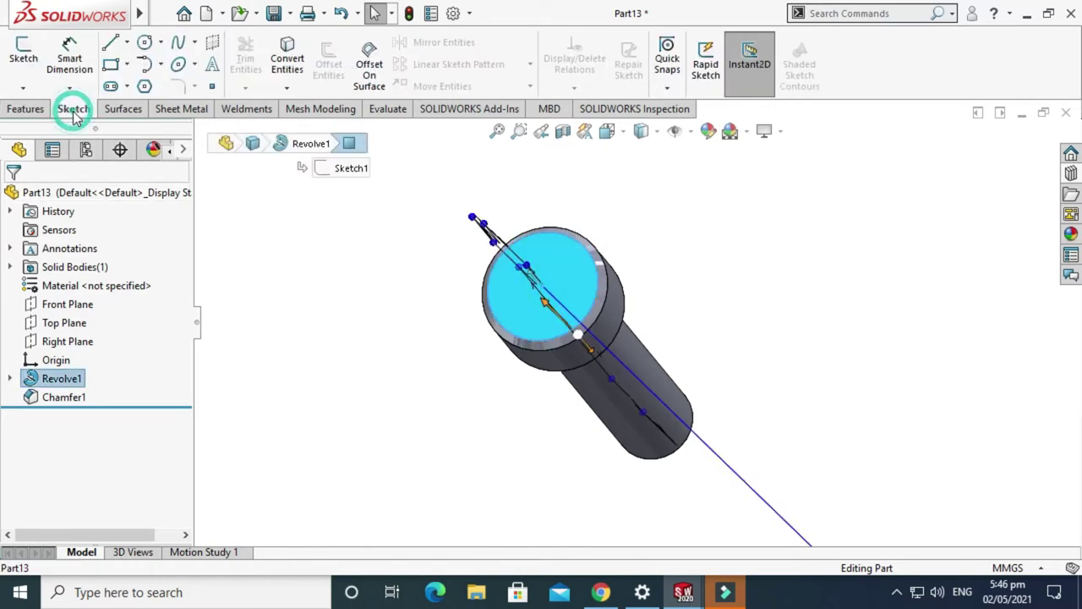
Step: Sketch on the head face viewed Normal To and draw a hexagon centred on the origin
left_click(24, 59)
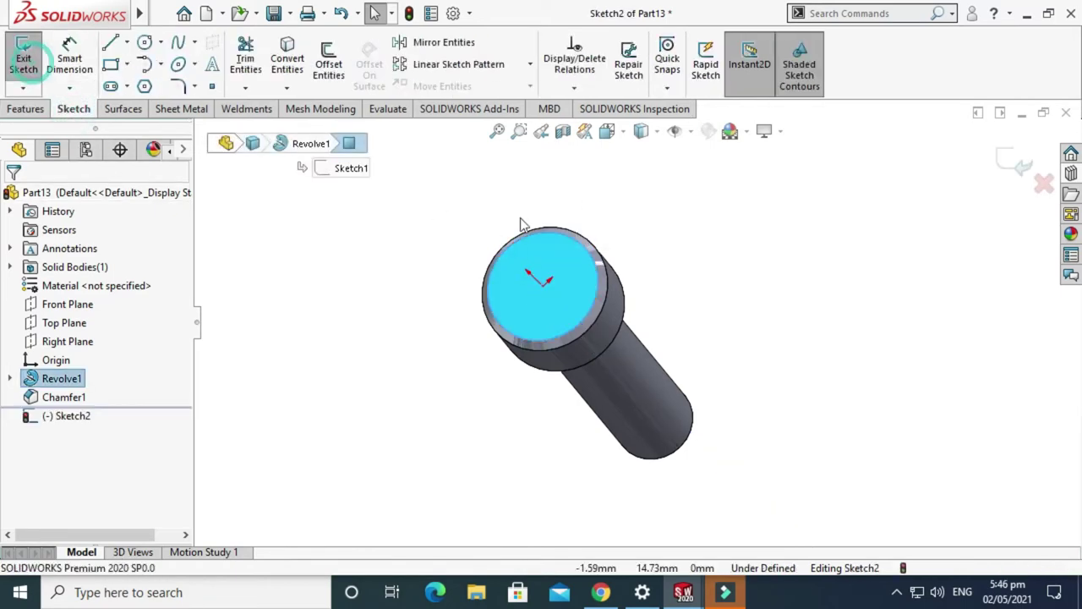
left_click(610, 131)
left_click(703, 226)
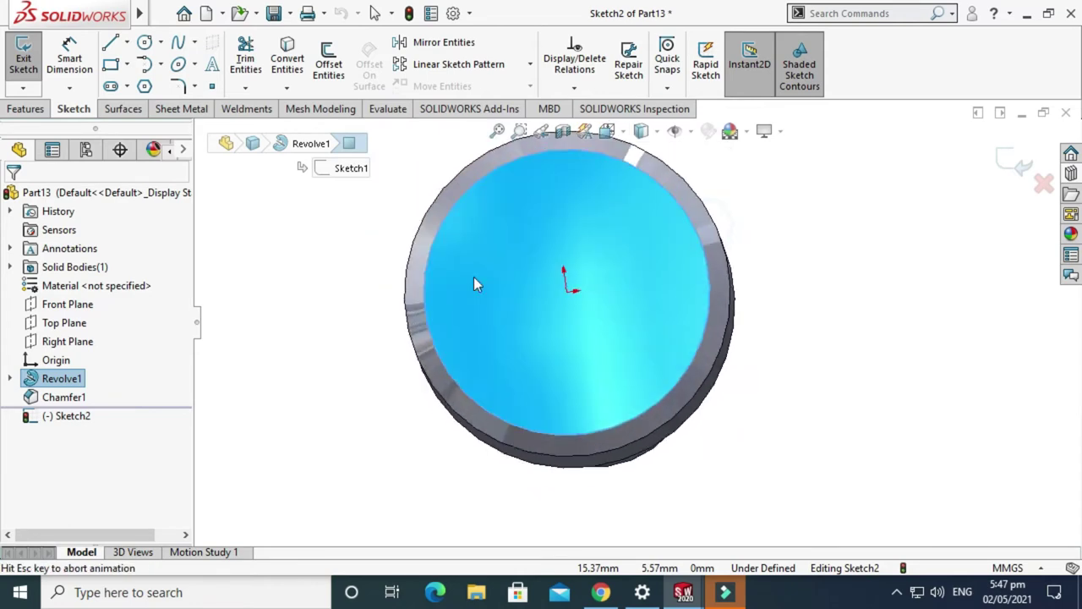
left_click(144, 87)
mouse_move(639, 325)
left_mouse_down()
mouse_move(556, 396)
mouse_move(533, 333)
mouse_move(563, 367)
mouse_move(584, 427)
mouse_move(640, 431)
left_mouse_up()
key("Escape")
left_click(68, 59)
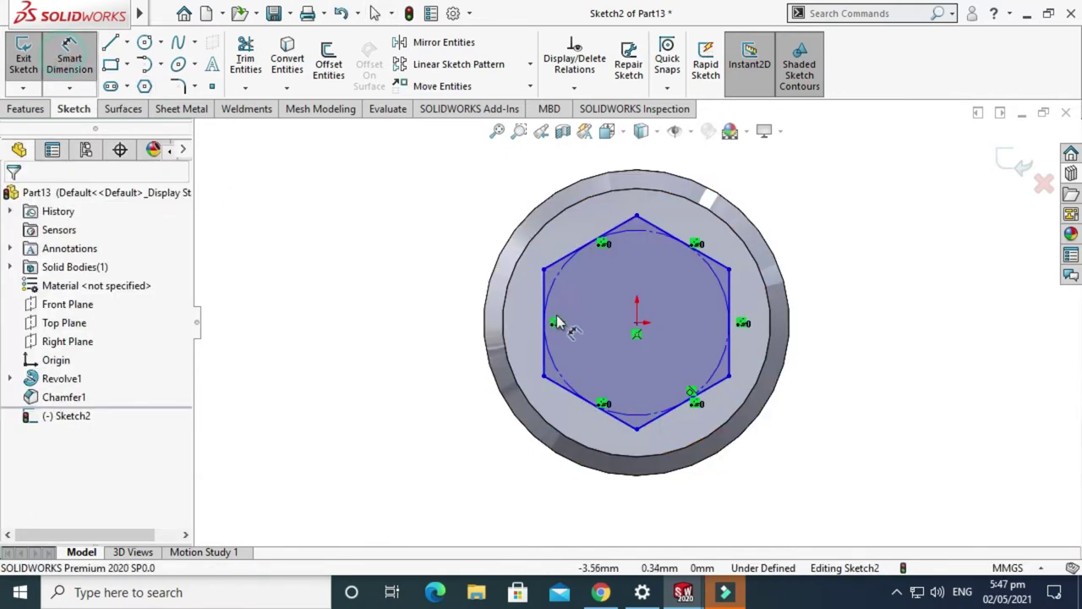
Step: Give the hexagon's construction circle a 6.50 mm diameter dimension
left_click(529, 338)
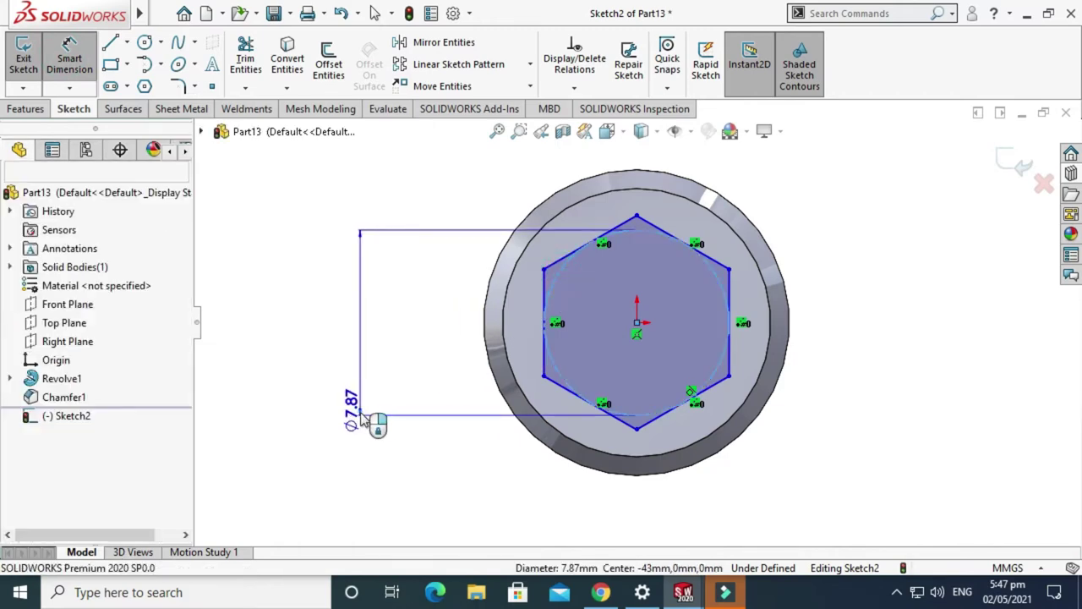
left_click(361, 420)
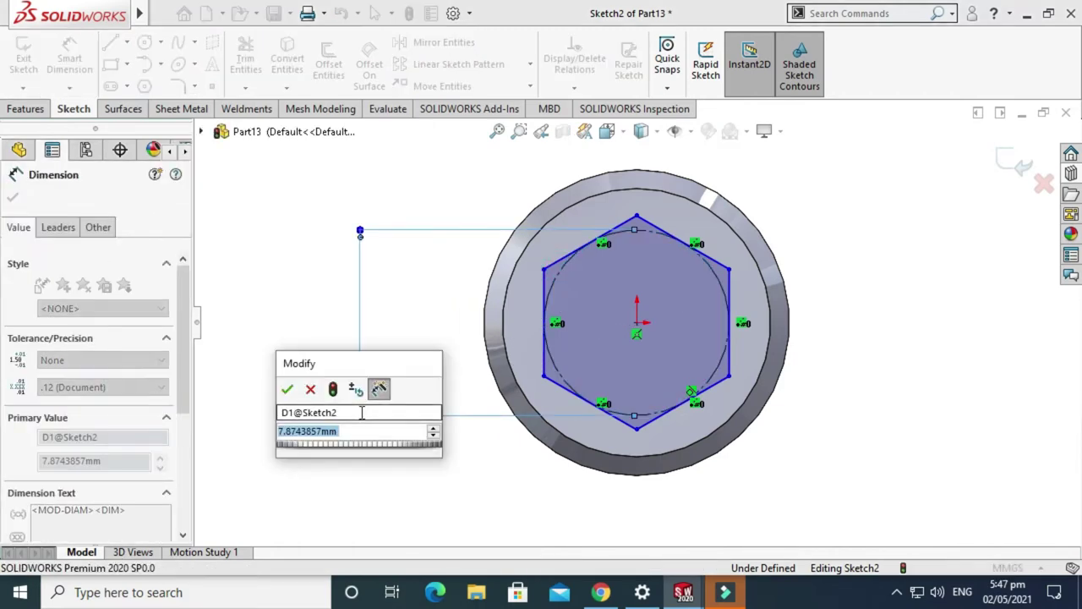
type("6.")
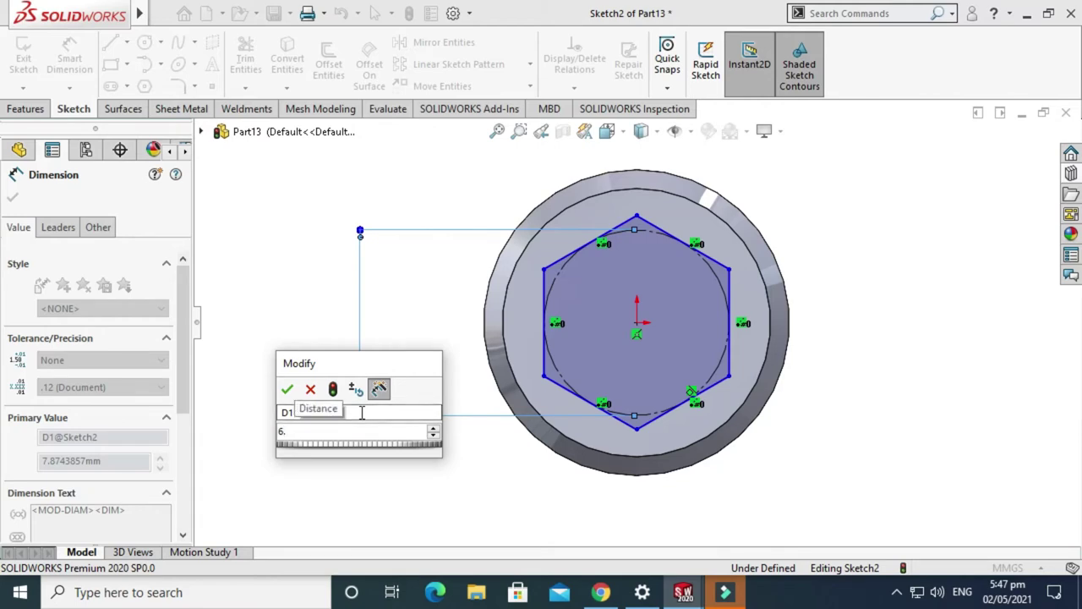
type("5")
key("Return")
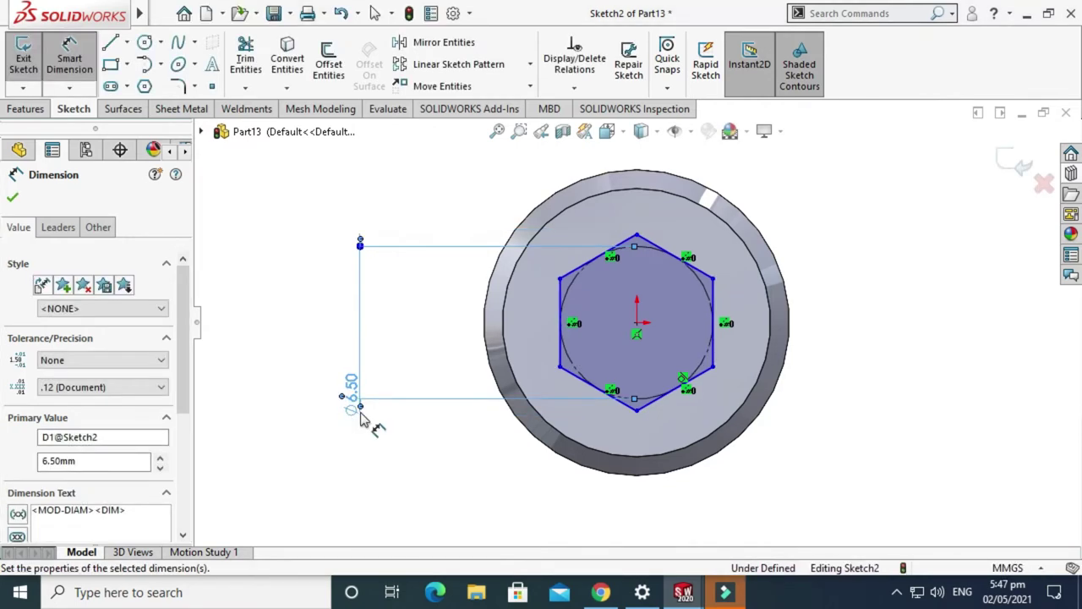
key("Escape")
scroll(602, 330, "down", 3)
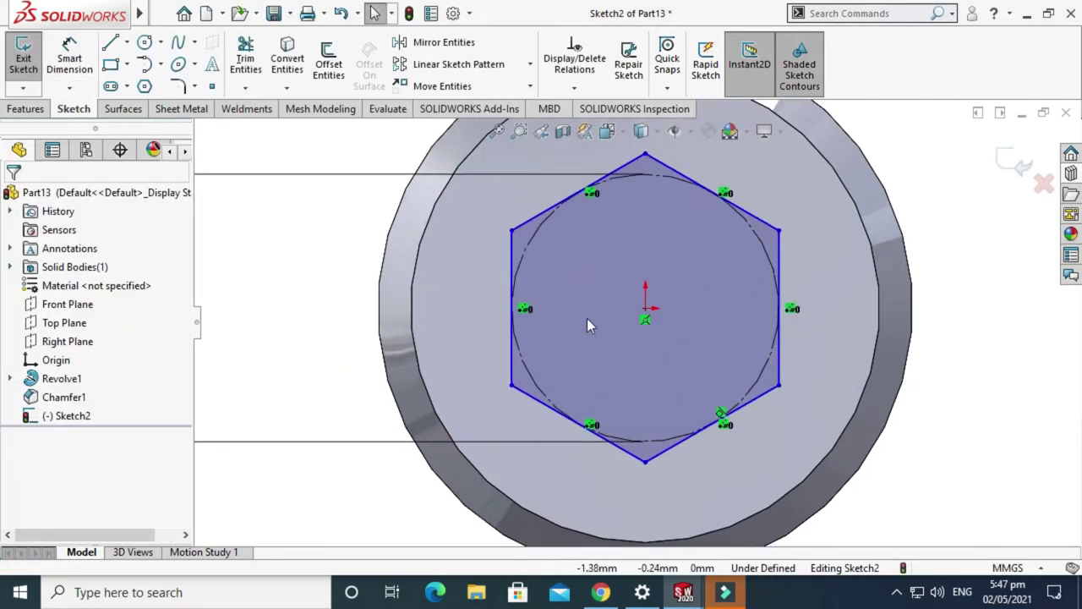
Step: Try relating the hexagon's left edge to the centre point, then undo the conflicting relation
left_click(512, 362)
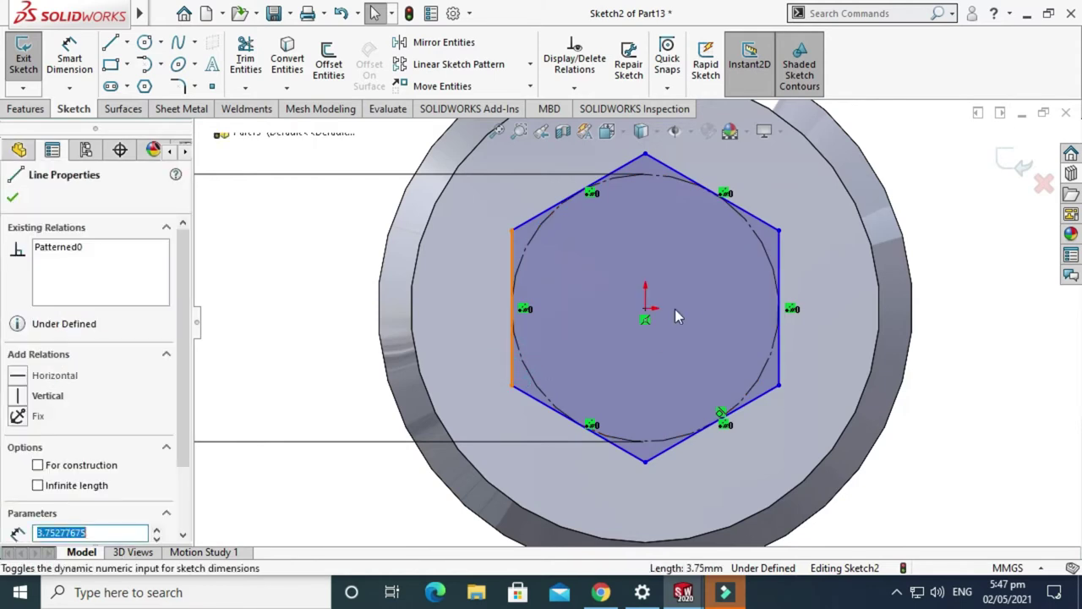
left_click(647, 315, "ctrl")
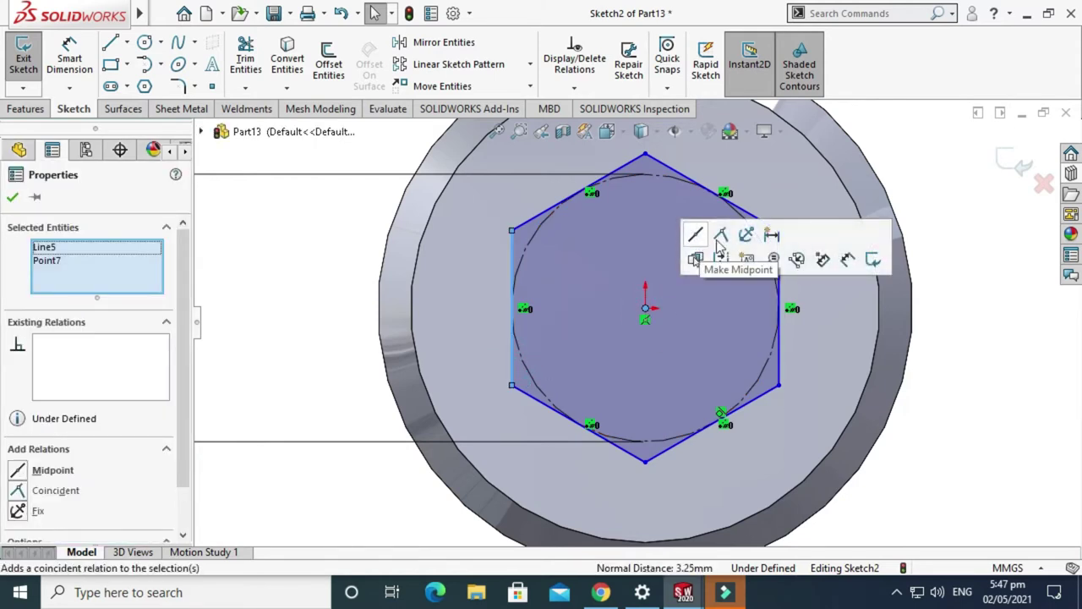
left_click(721, 236)
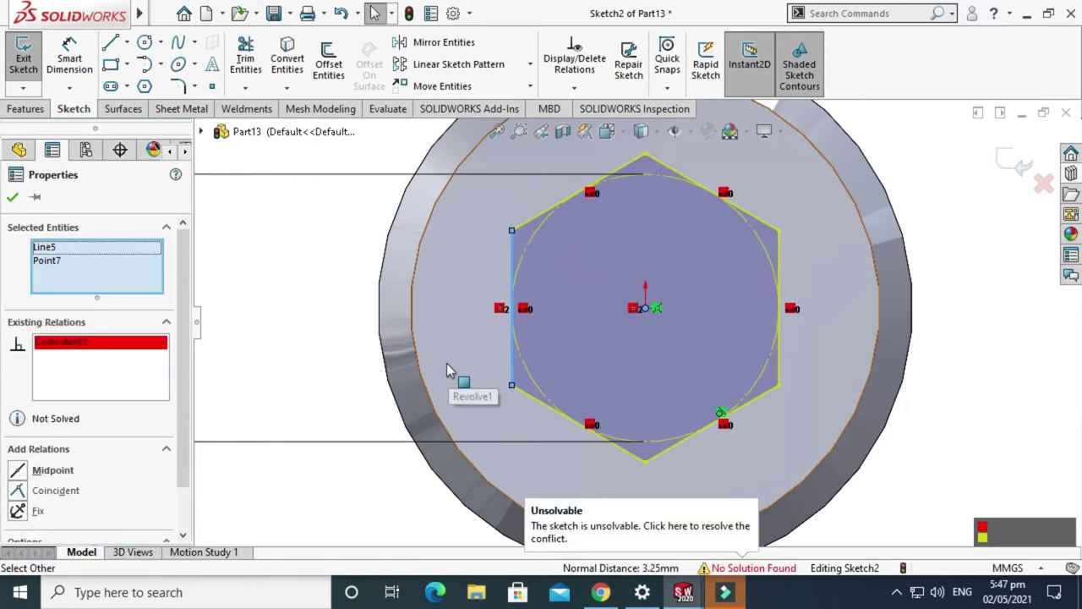
key("ctrl+z")
key("Escape")
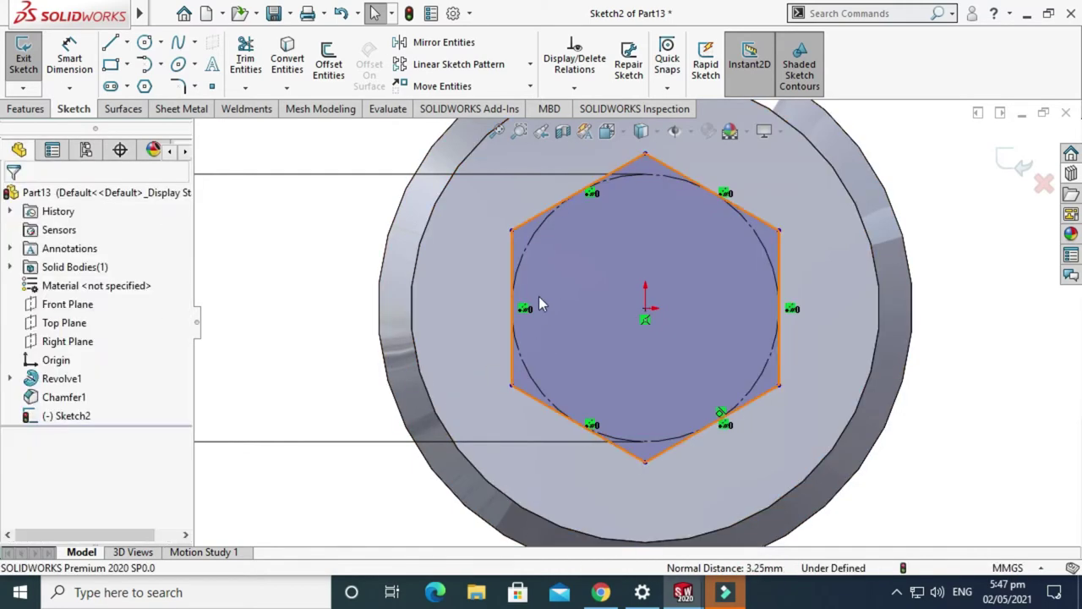
Step: Make the hexagon's bottom vertex vertical with the origin and fit the sketch in view
left_click(645, 460)
left_click(646, 310)
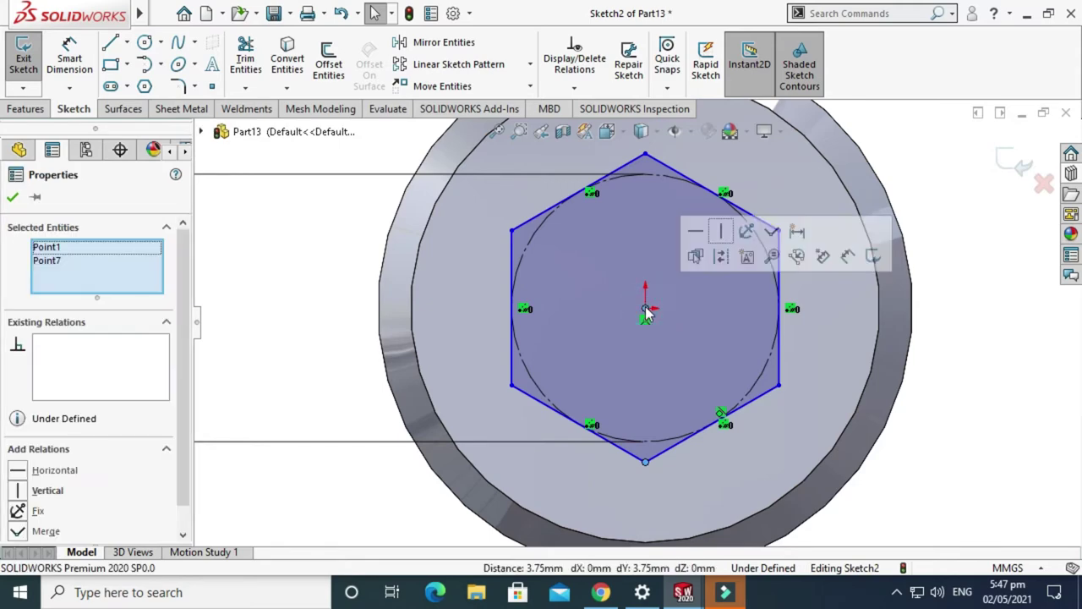
left_click(720, 232)
left_click(449, 318)
key("f")
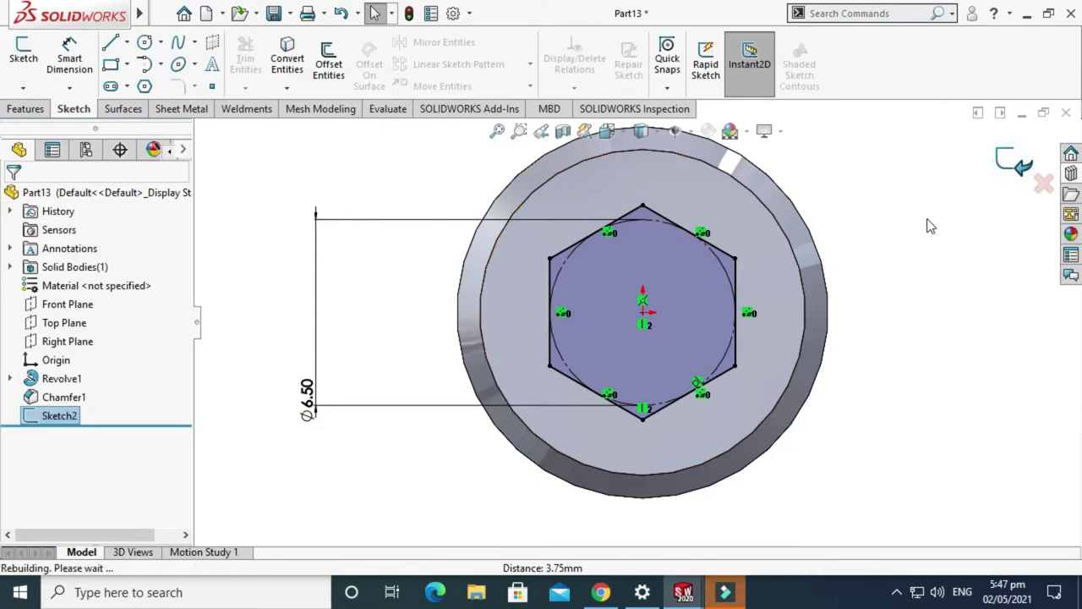
Step: Cut the hexagon Sketch2 4 mm deep into the bolt head as an extruded cut
right_click(856, 145)
left_click(886, 251)
left_click_drag(766, 268, 634, 271)
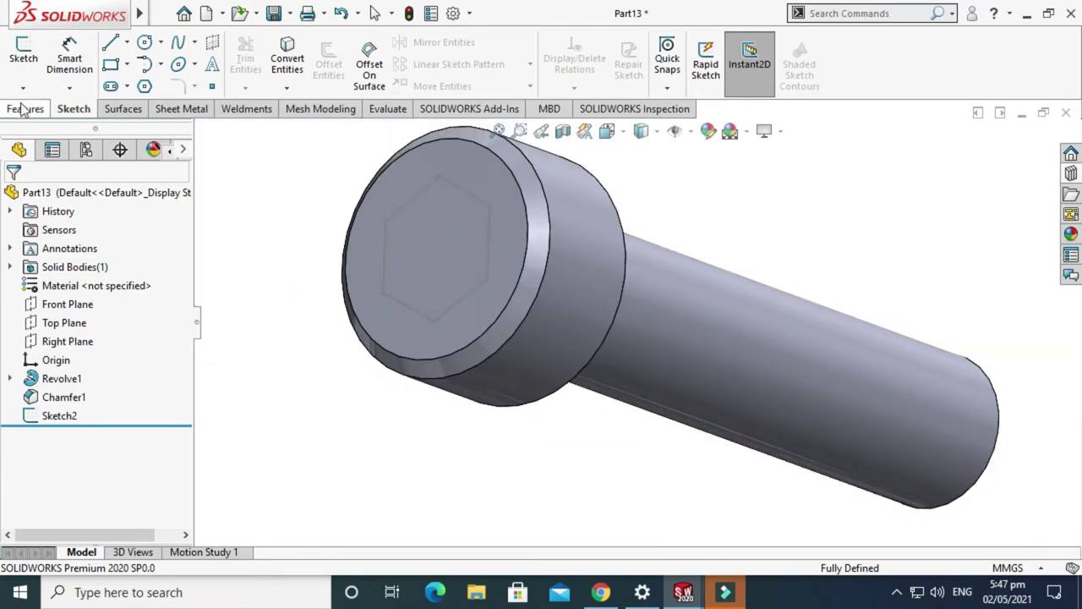
left_click(24, 110)
left_click(251, 61)
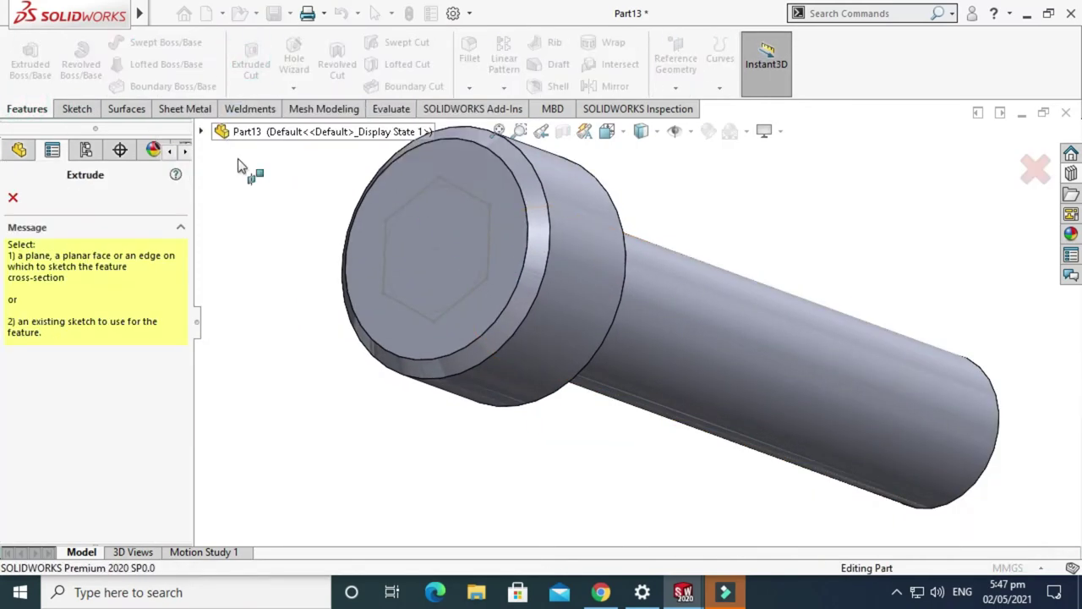
left_click(381, 246)
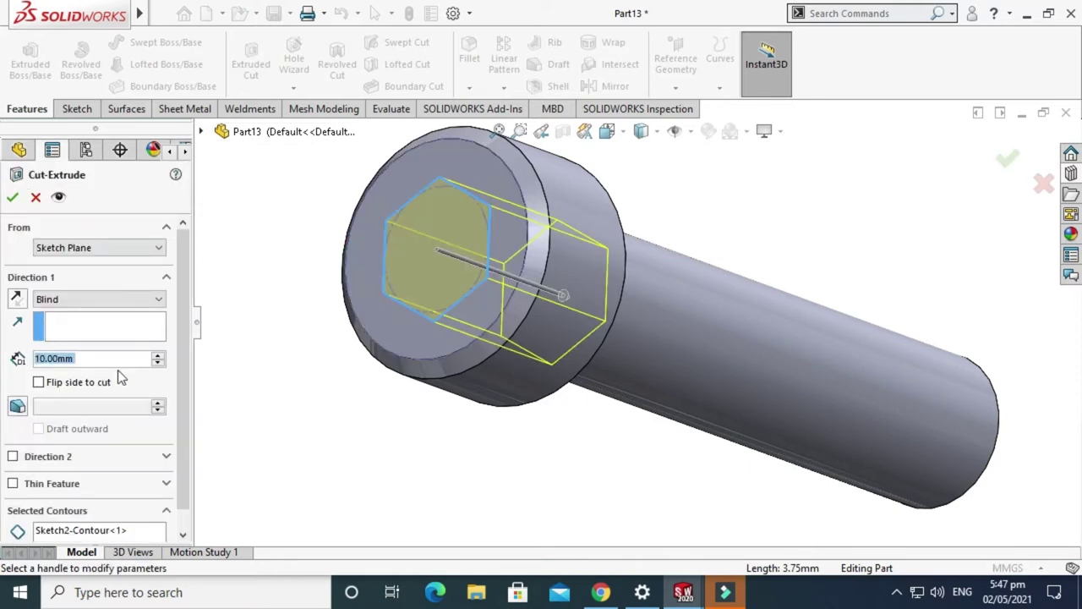
type("4")
key("Return")
key("Return")
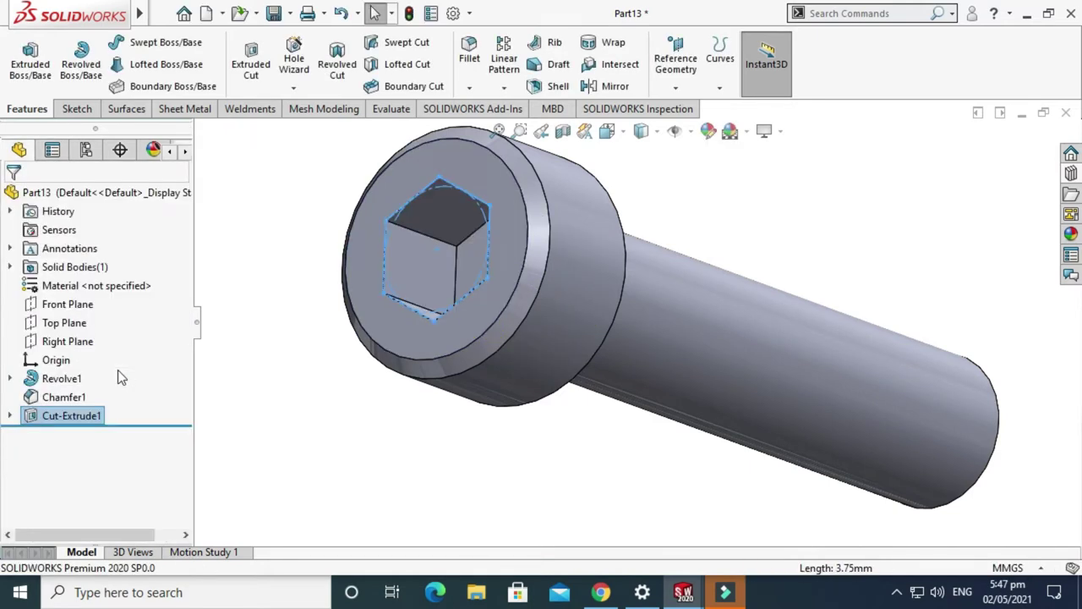
Step: Turn the socketed bolt to a side view and select the Front Plane
left_click(367, 444)
scroll(487, 305, "up", 3)
right_click(414, 169)
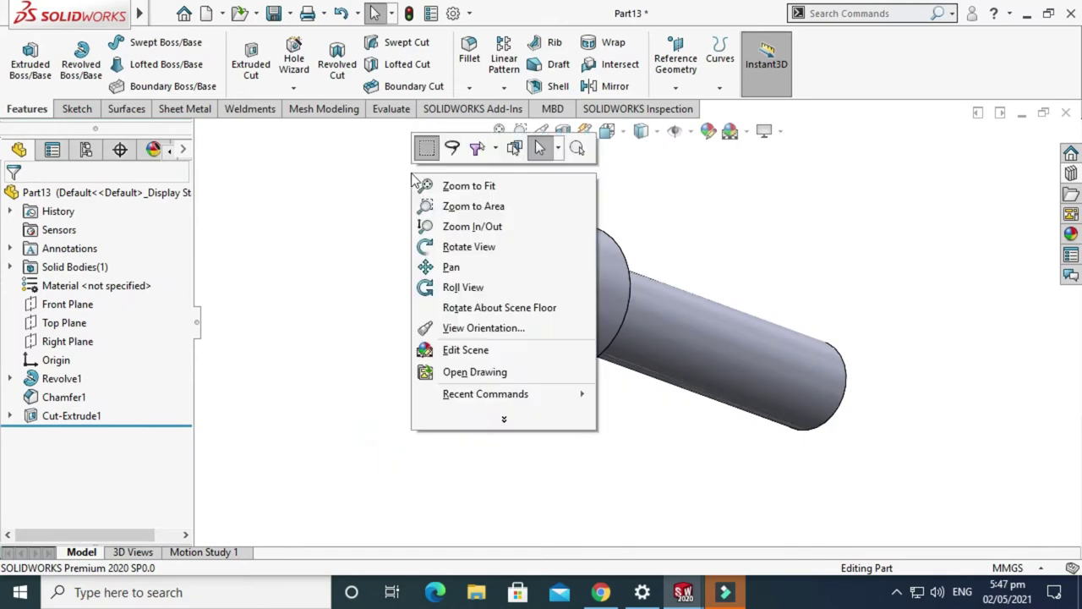
left_click(442, 241)
left_click_drag(470, 208, 432, 209)
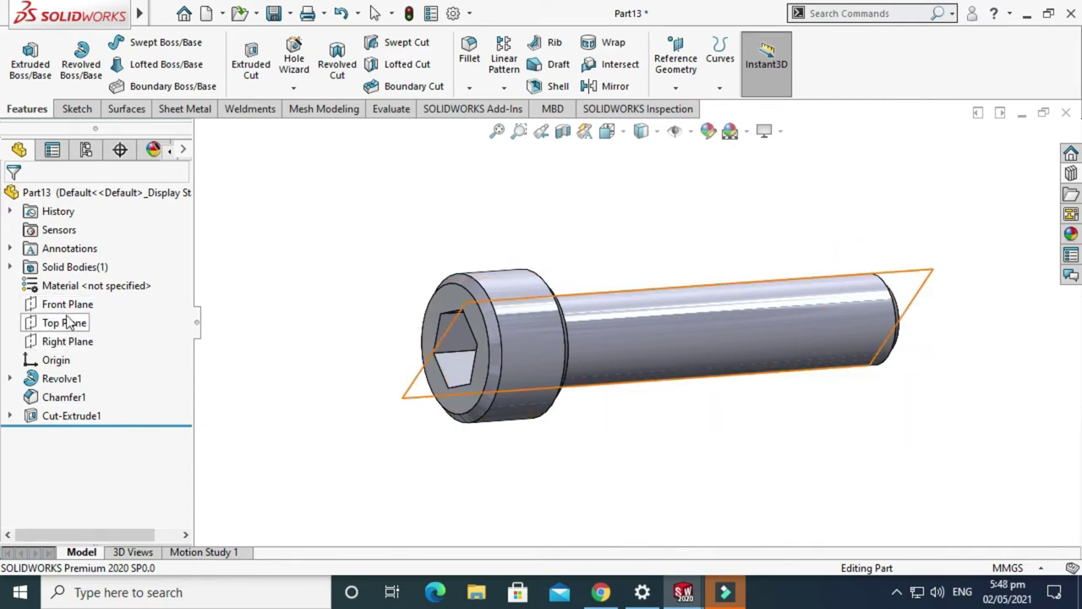
left_click(64, 304)
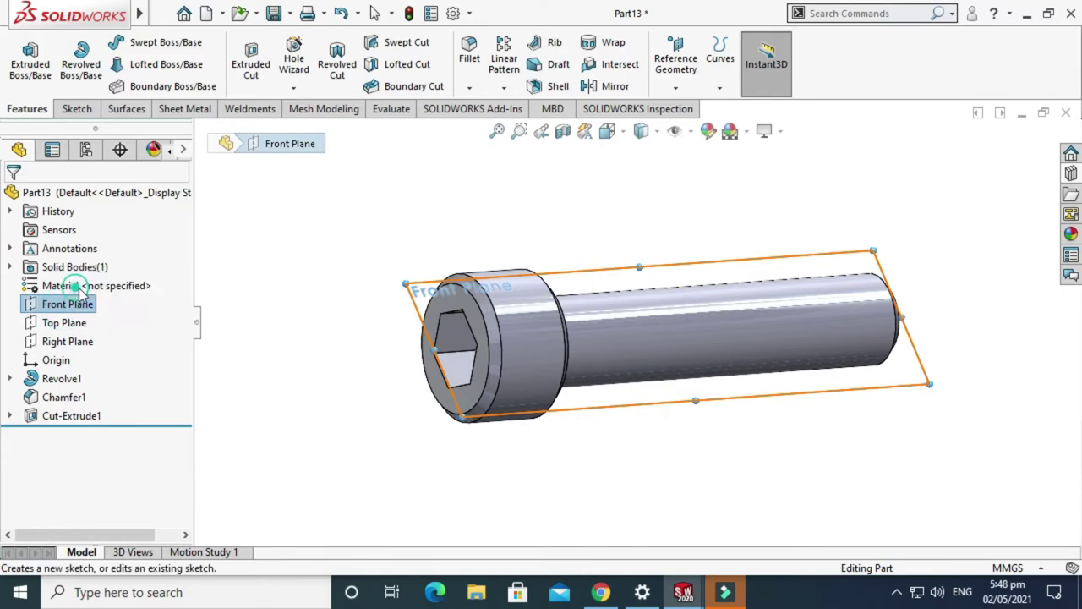
Step: Start Sketch3 on the Front Plane and switch to a preset view orientation
left_click(81, 285)
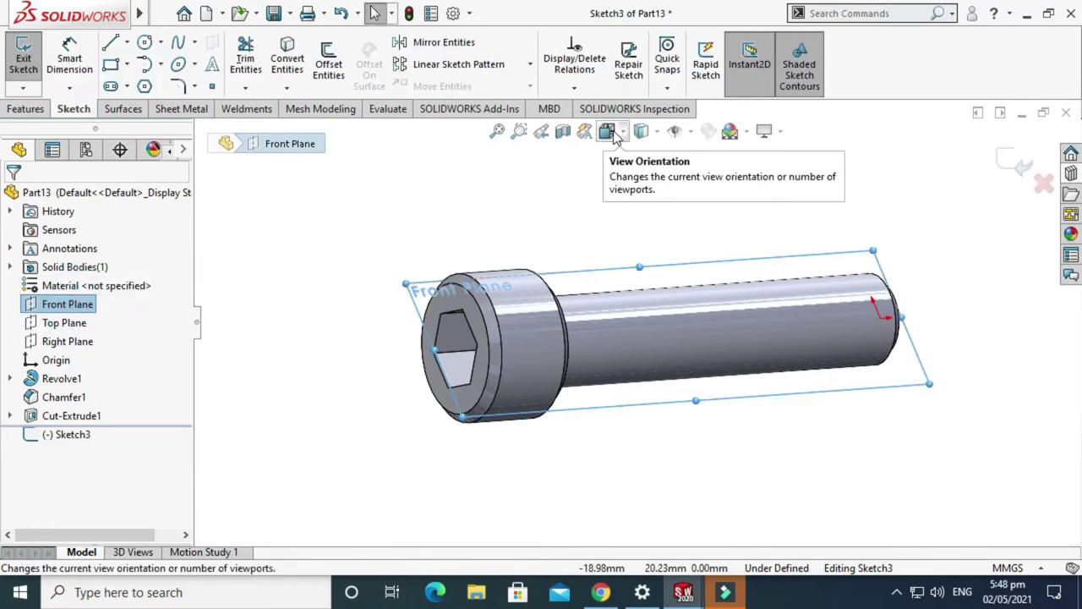
scroll(439, 313, "down", 5)
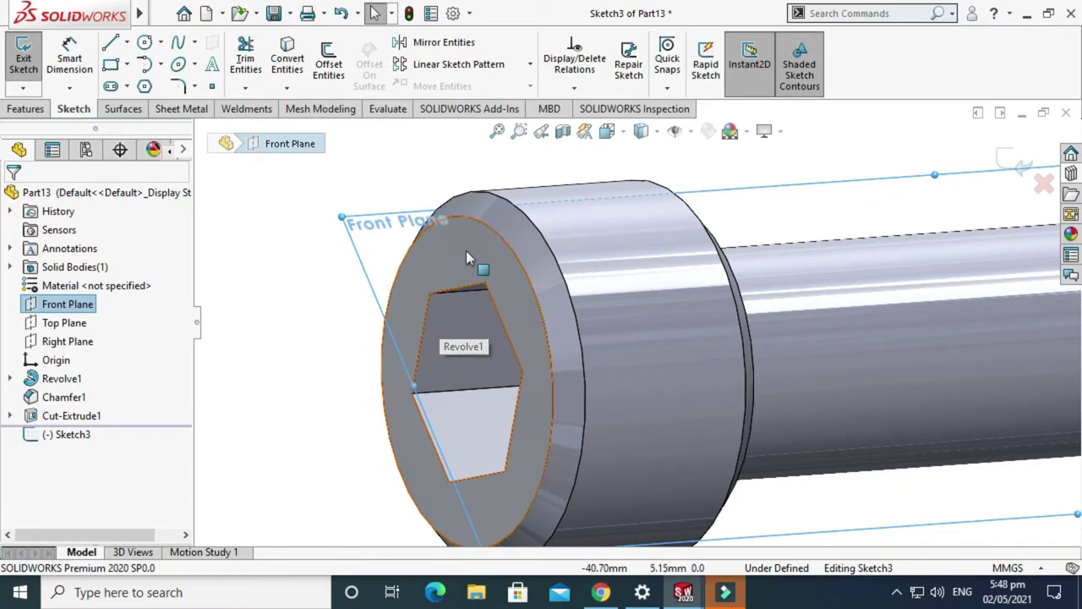
scroll(508, 308, "up", 3)
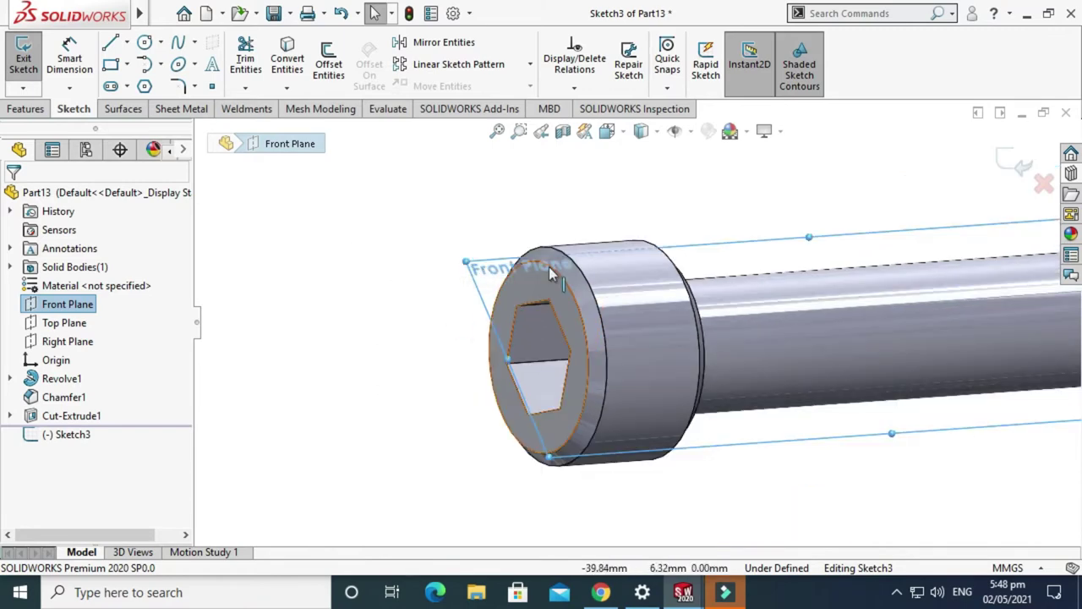
left_click(607, 131)
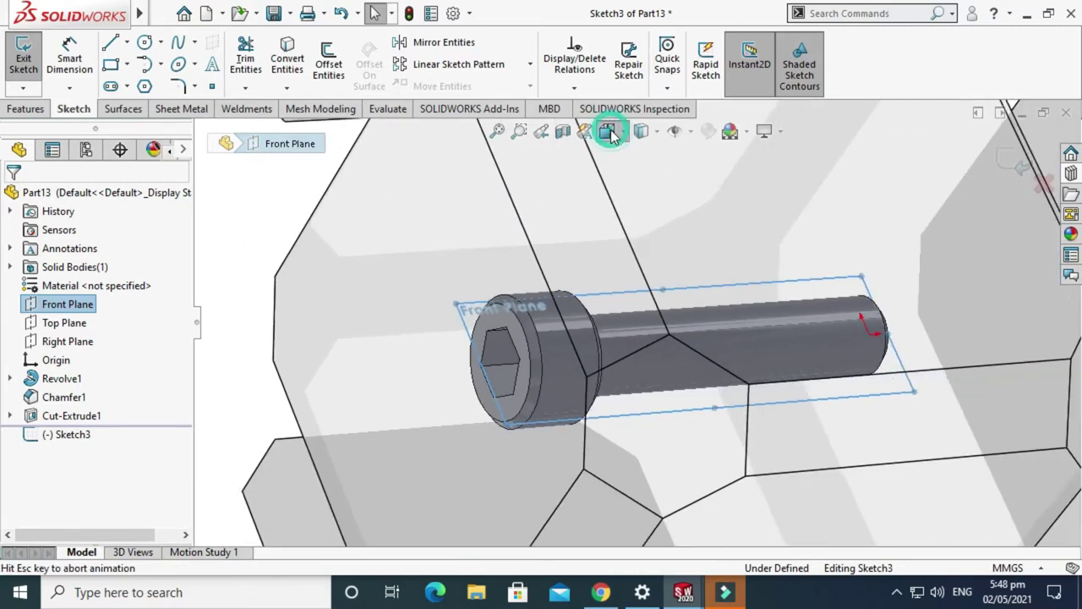
left_click(707, 227)
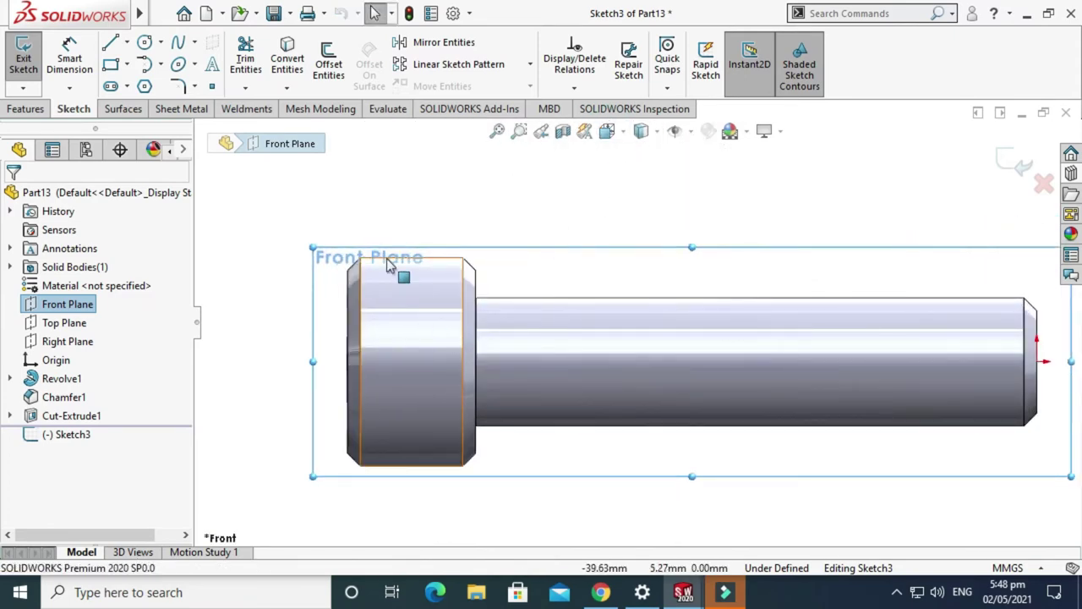
right_click(262, 234)
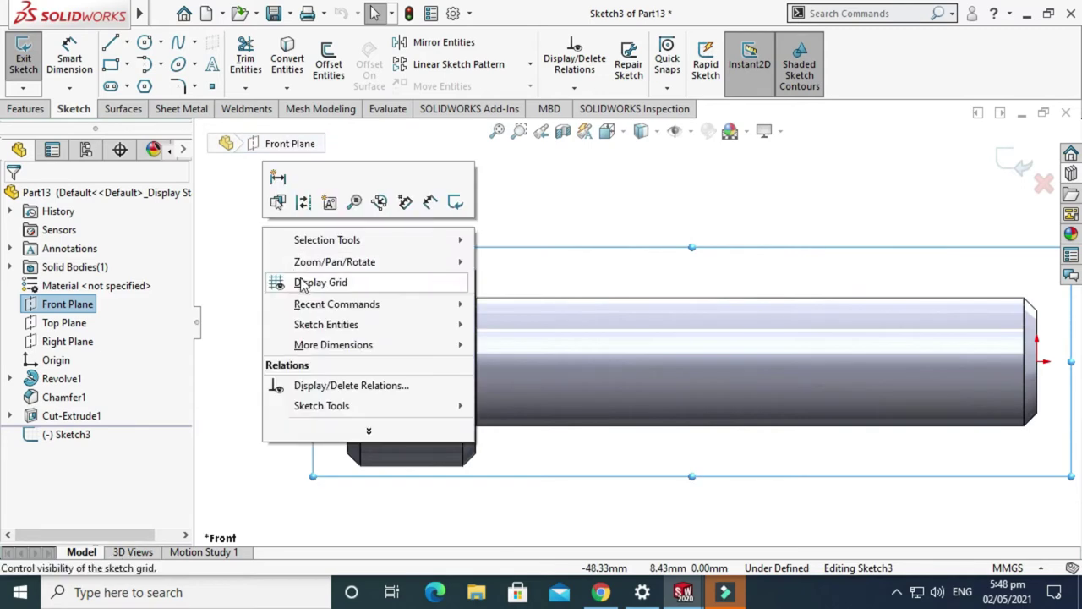
mouse_move(367, 260)
left_click(550, 316)
left_click_drag(507, 355, 496, 326)
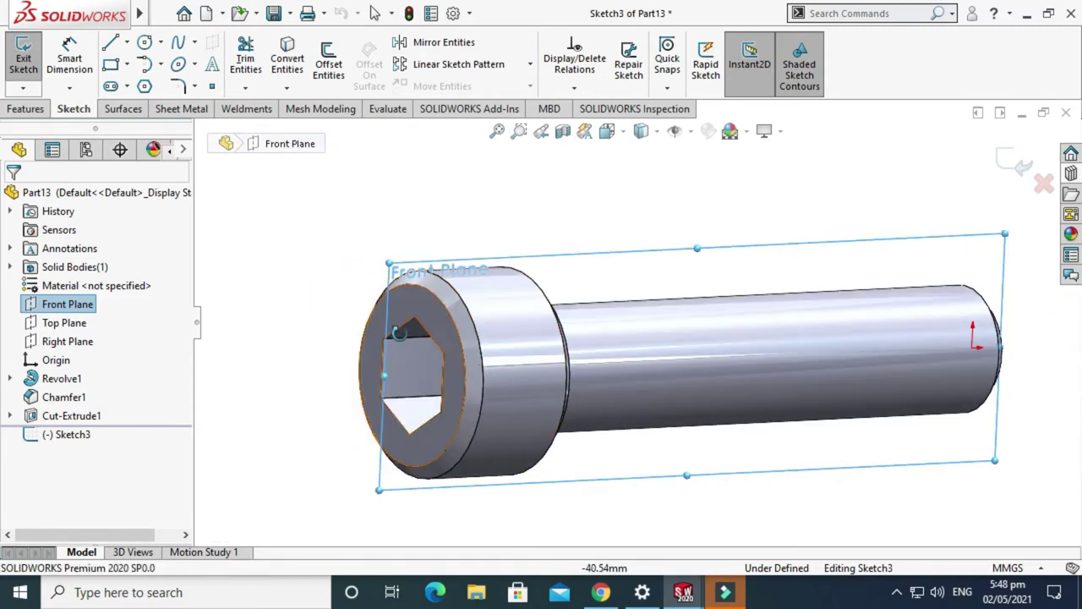
Step: Show the bolt as Hidden Lines Visible, viewed from the Front and zoomed in
left_click(640, 134)
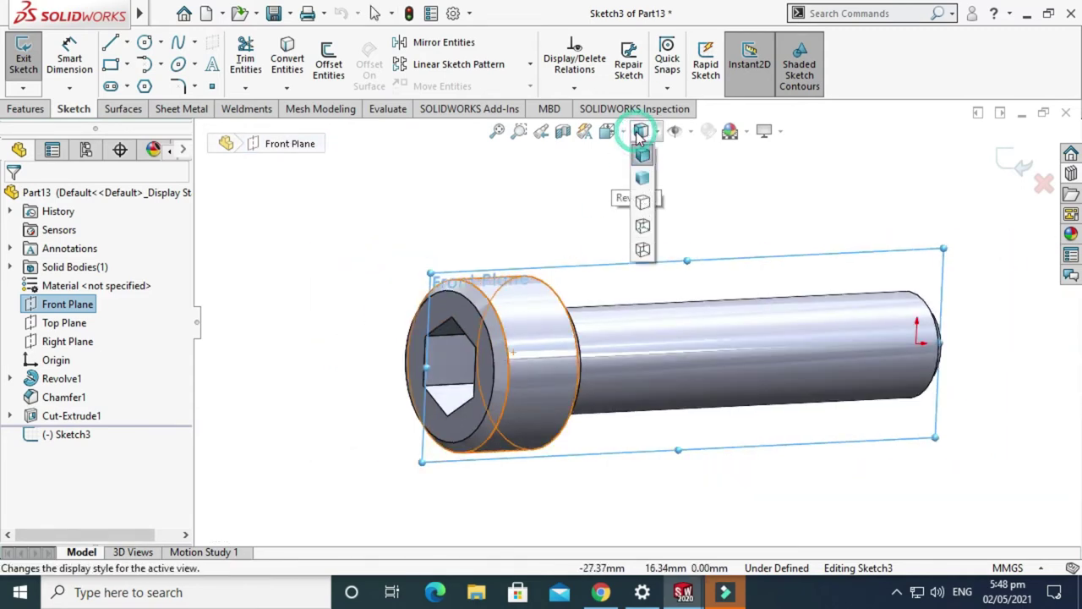
left_click(643, 227)
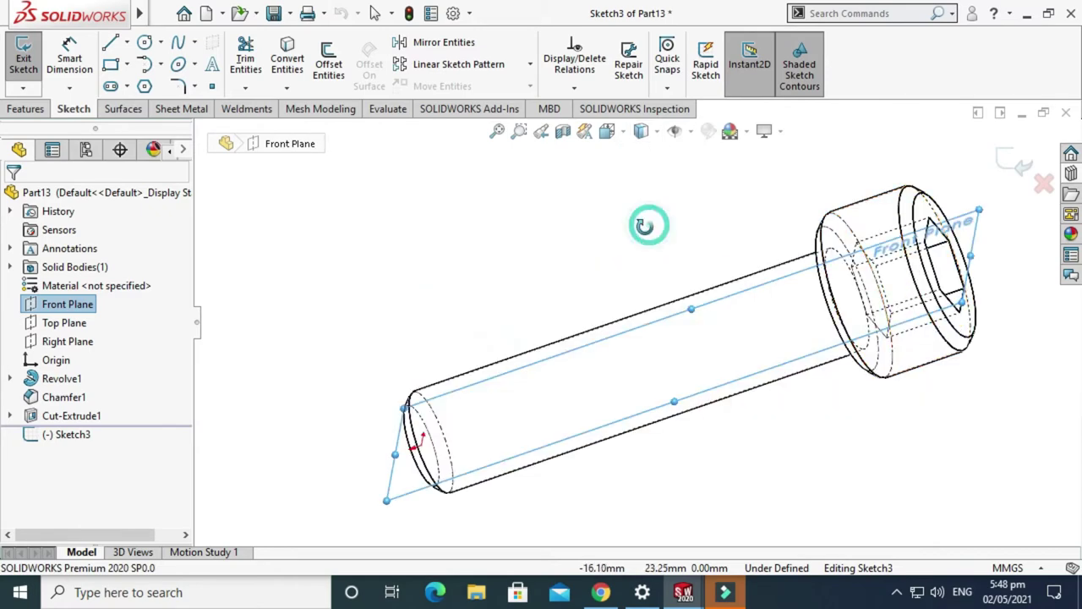
left_click(640, 131)
left_click(590, 304)
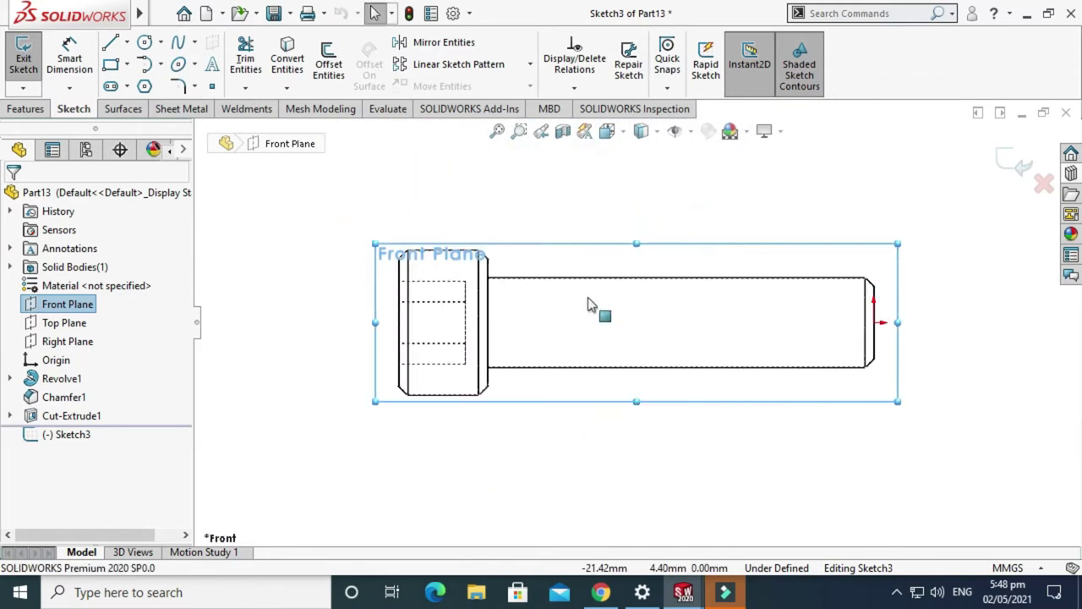
scroll(459, 338, "down", 3)
scroll(423, 247, "down", 3)
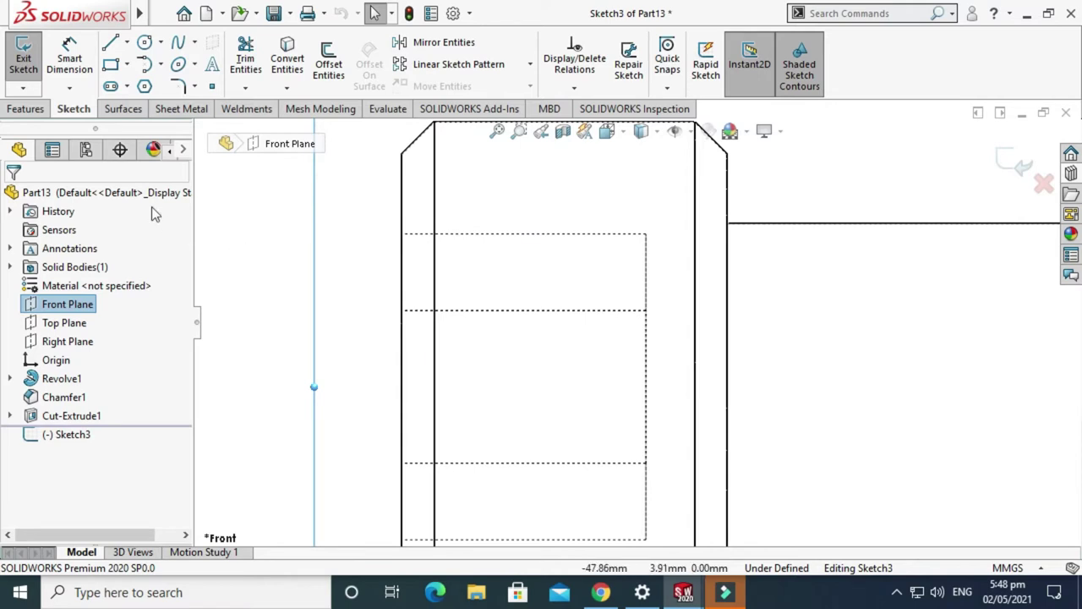
Step: Draw a closed triangle with lines at the head's left edge
left_click(126, 43)
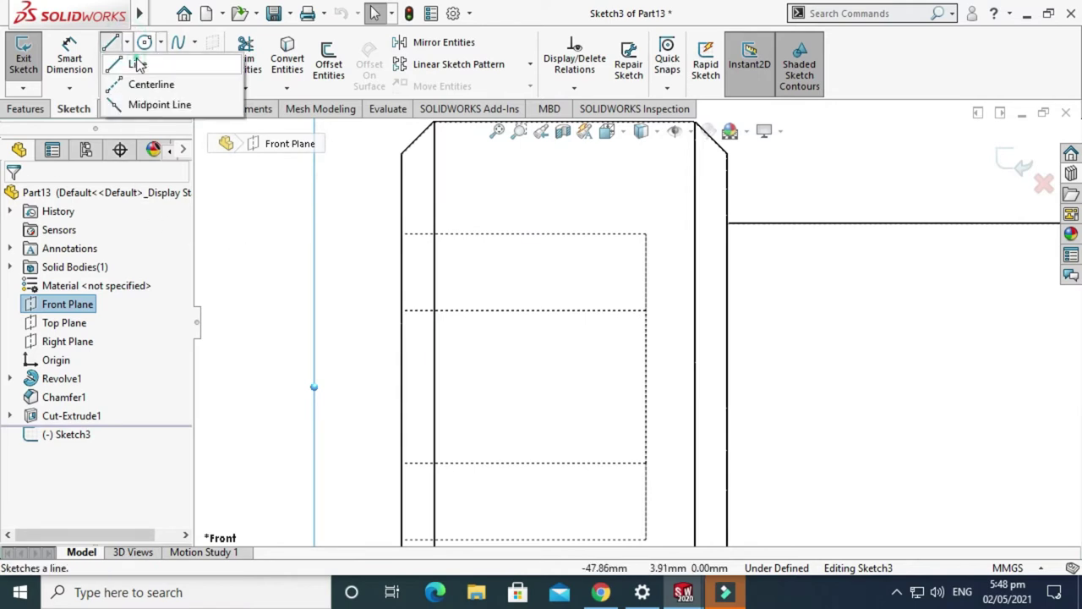
left_click(135, 62)
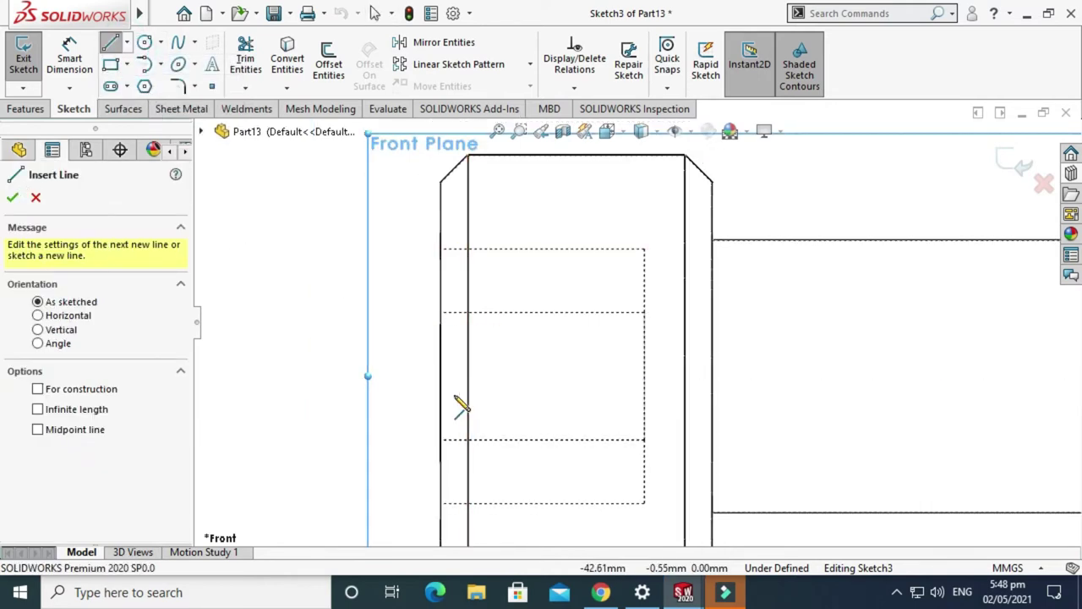
key("z")
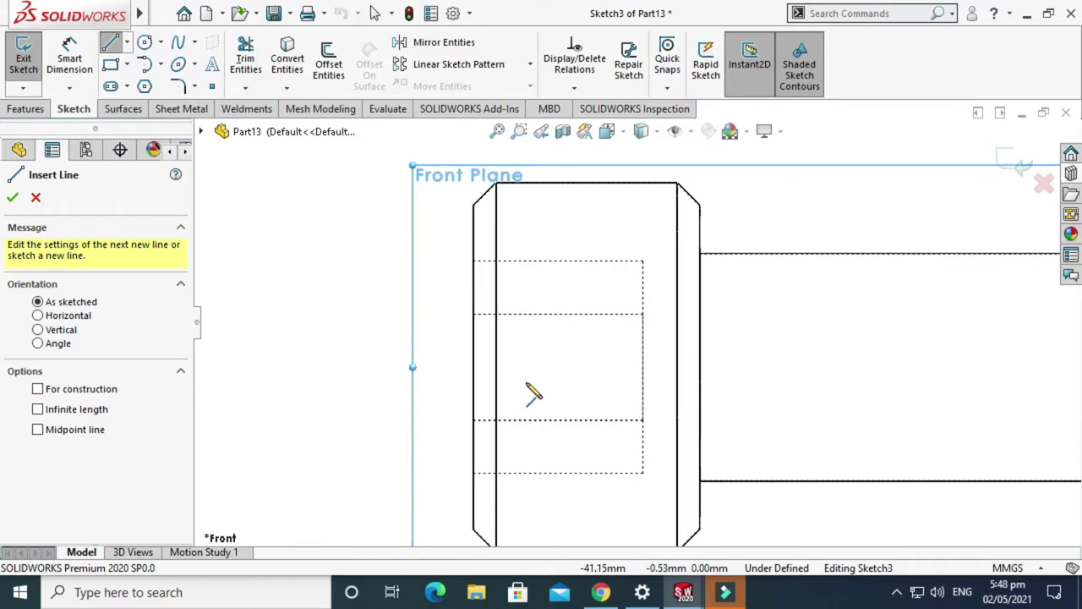
left_click(471, 367)
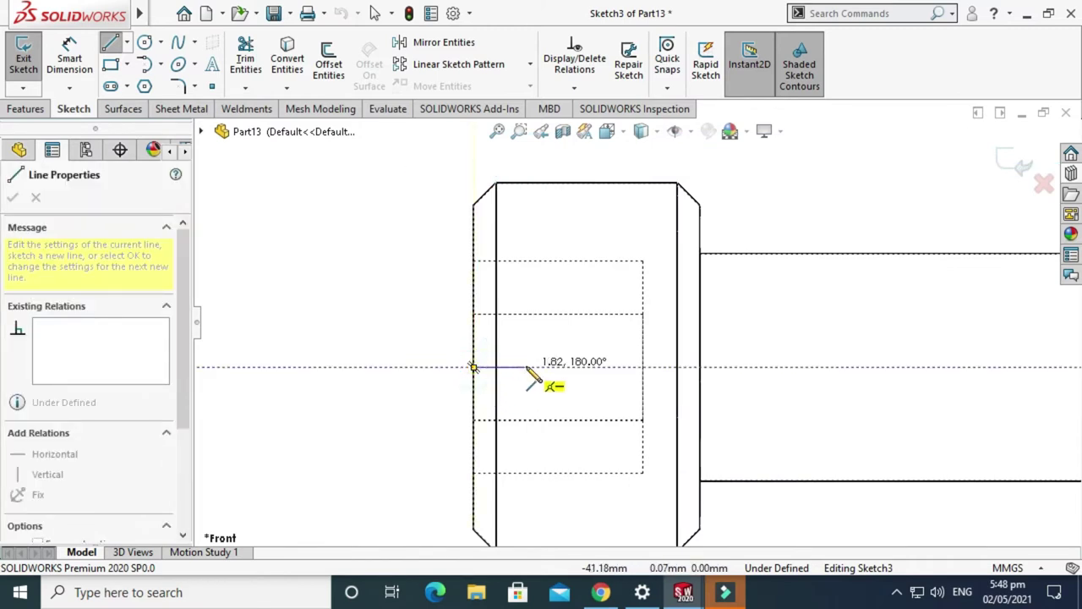
left_click(537, 367)
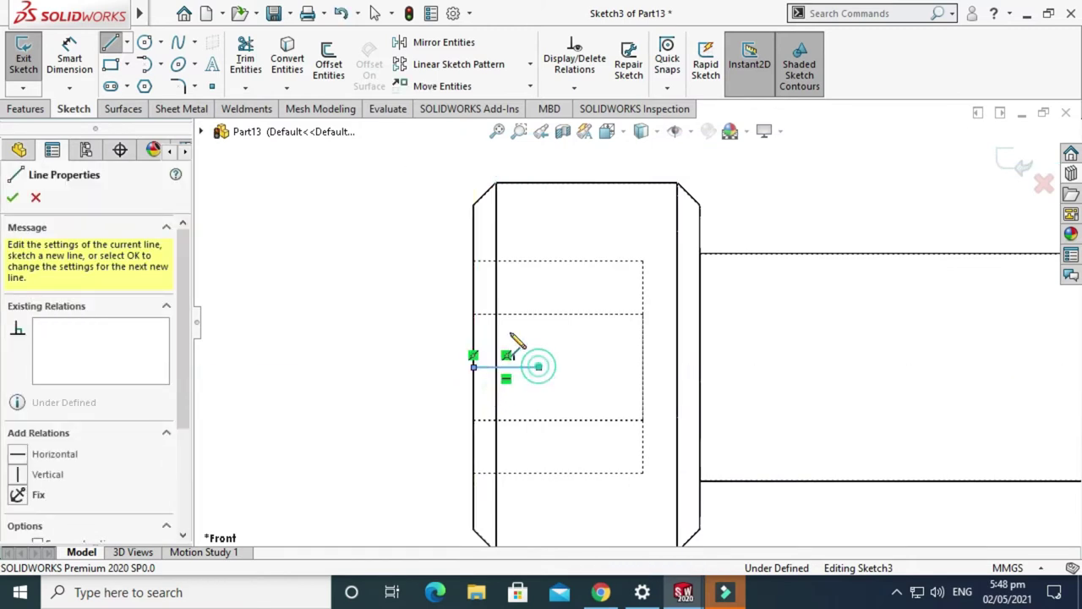
scroll(507, 321, "down", 3)
left_click(486, 199)
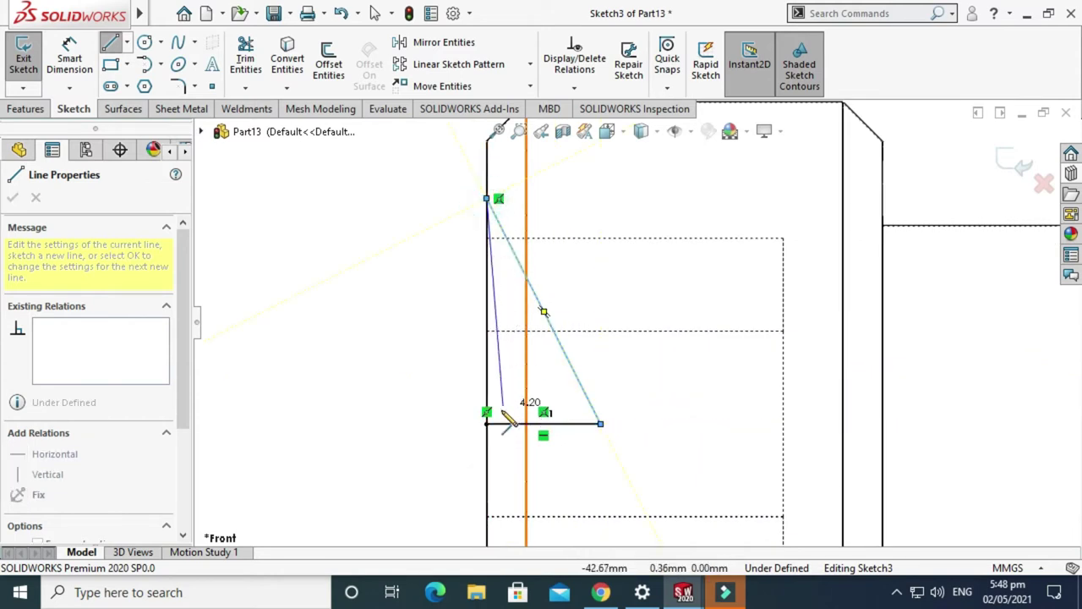
left_click(487, 423)
key("Escape")
Step: Dimension the triangle's vertical edge to 4 mm
left_click(69, 56)
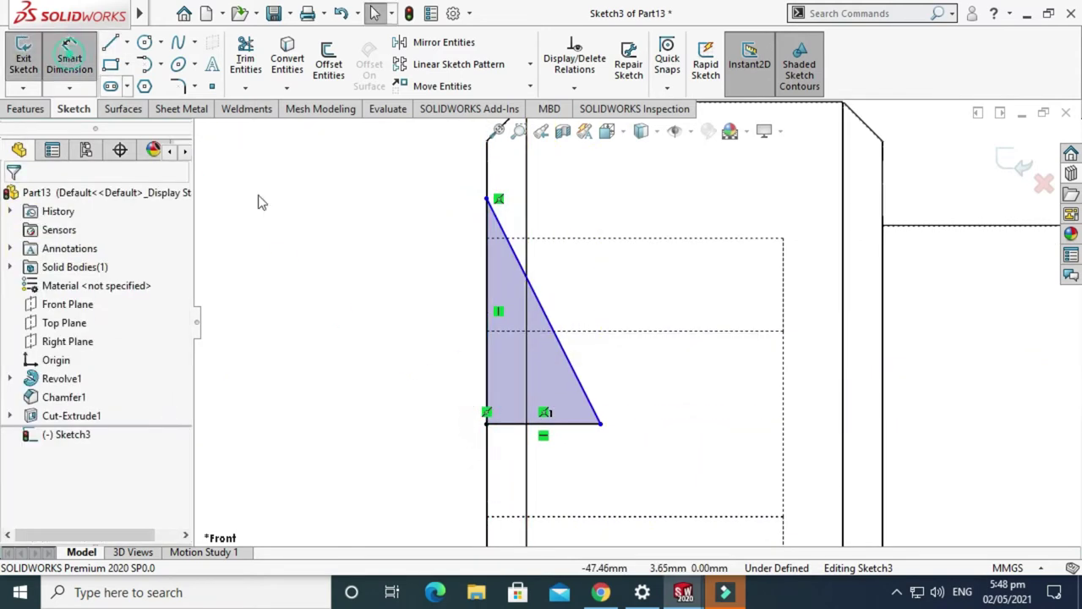
left_click(489, 289)
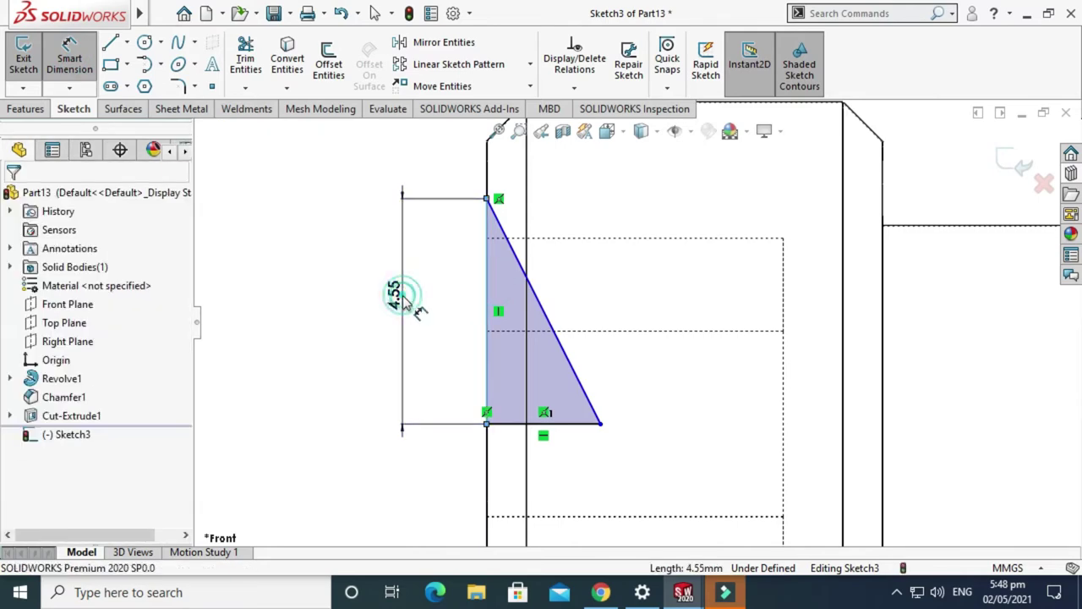
left_click(402, 302)
type("4")
key("Return")
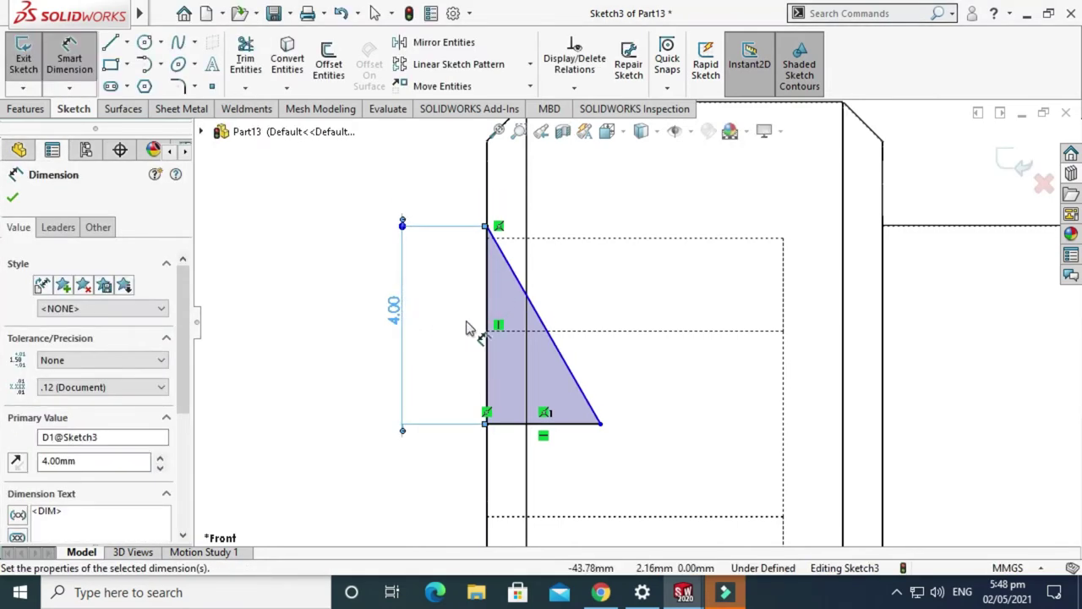
Step: Dimension the angle between the sloped and vertical edges, setting it to 30°
scroll(466, 322, "down", 1)
left_click(542, 292)
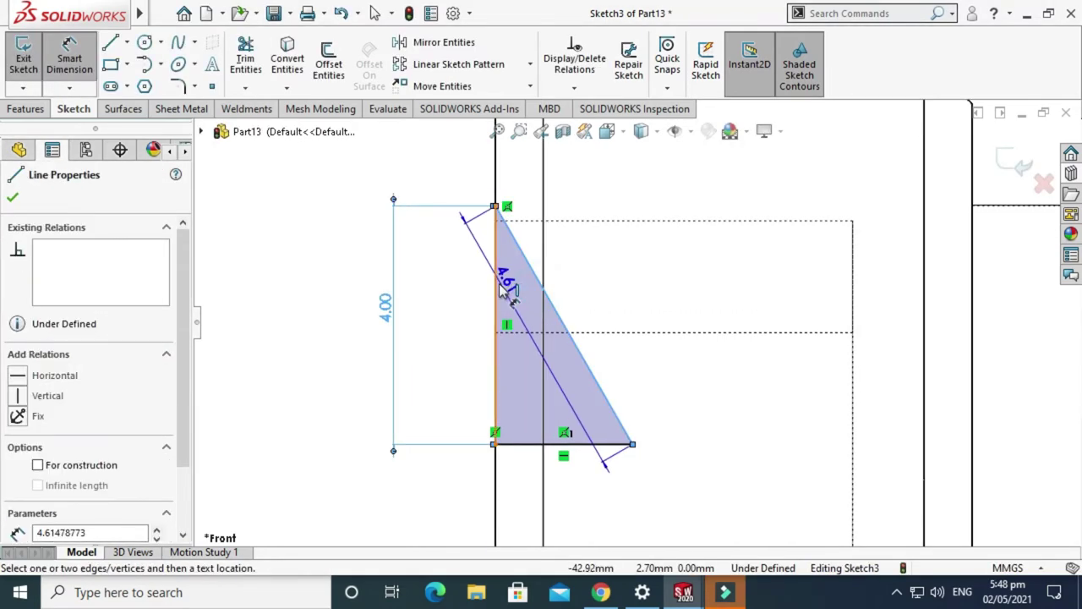
left_click(496, 286)
left_click(511, 298)
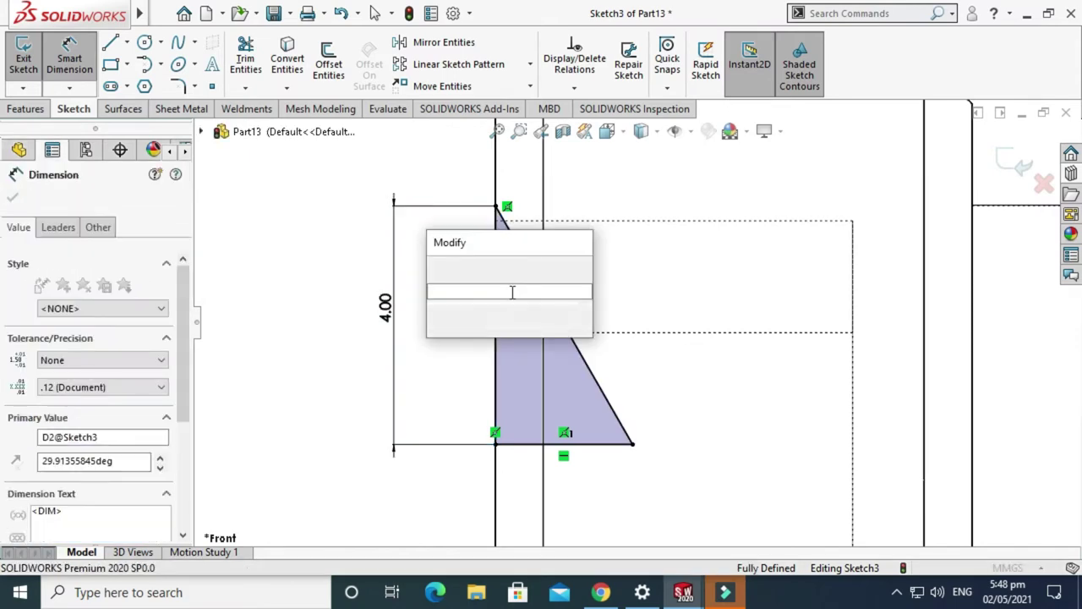
scroll(600, 317, "up", 2)
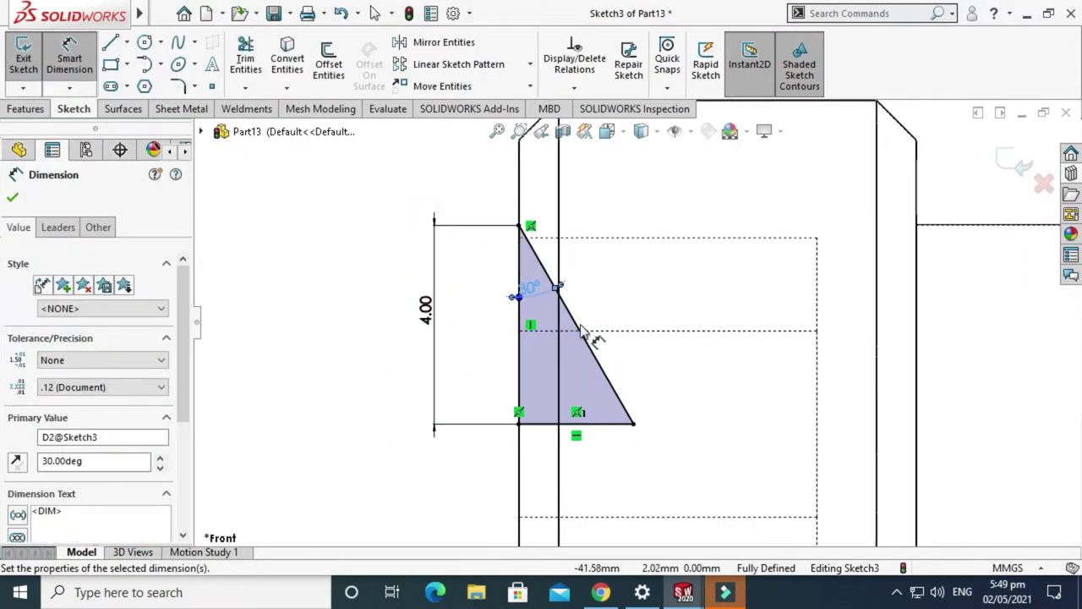
scroll(570, 304, "down", 3)
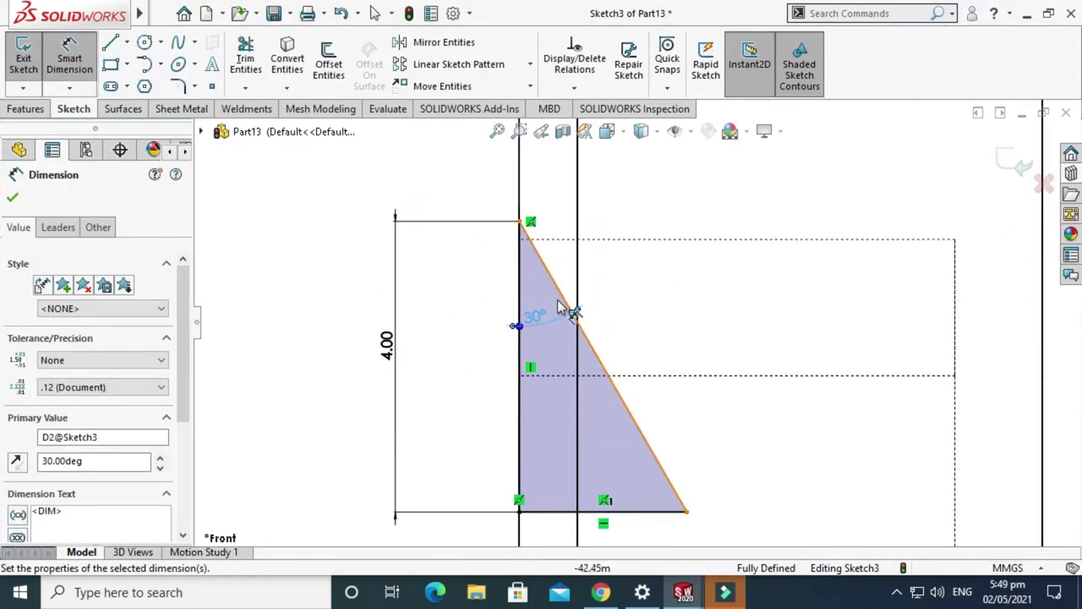
key("Escape")
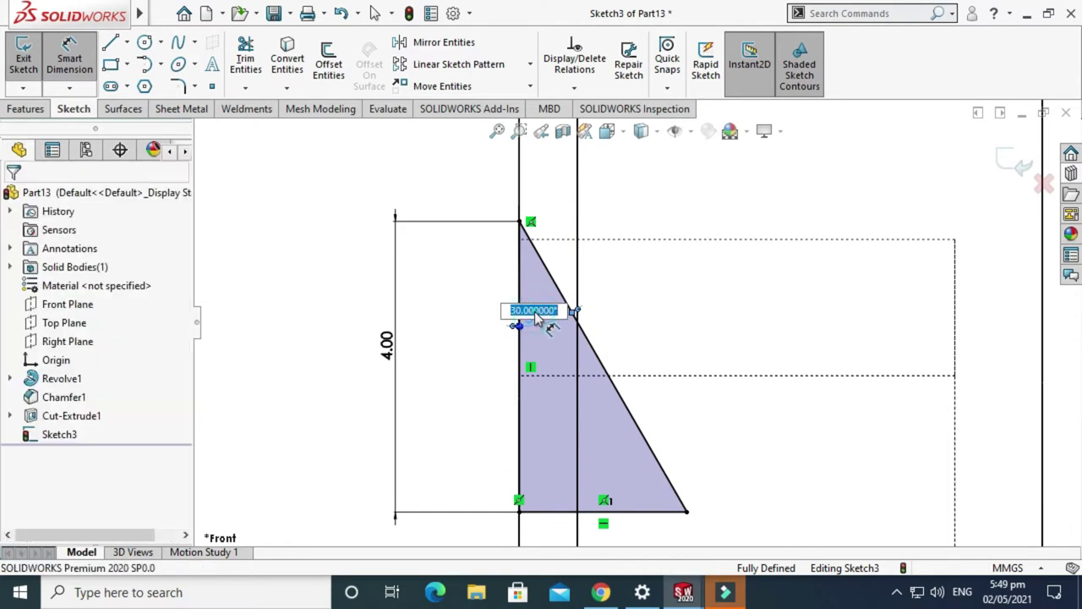
type("0")
key("Return")
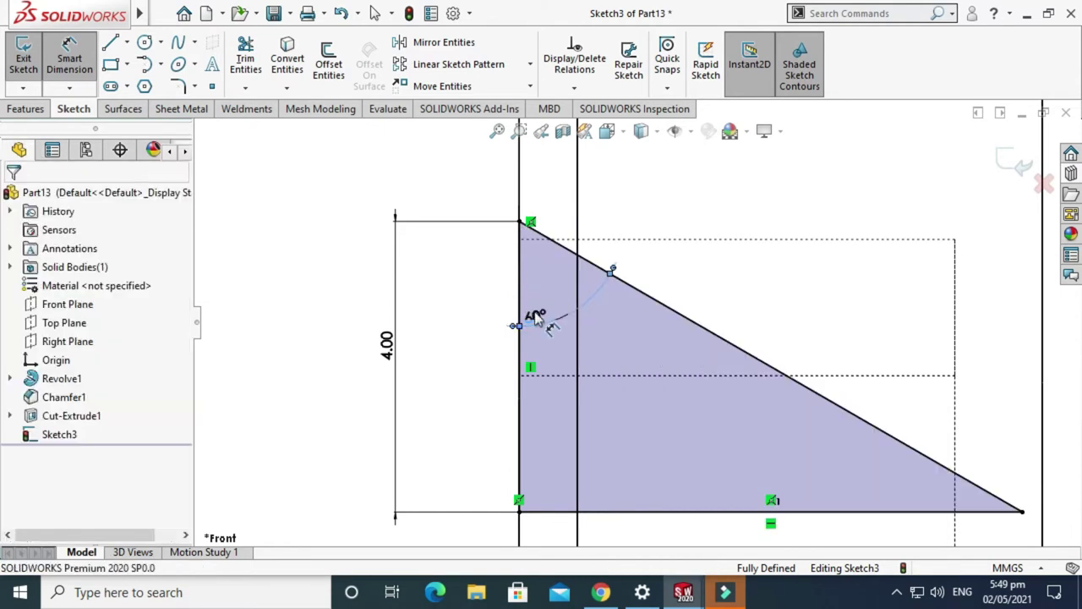
double_click(535, 317)
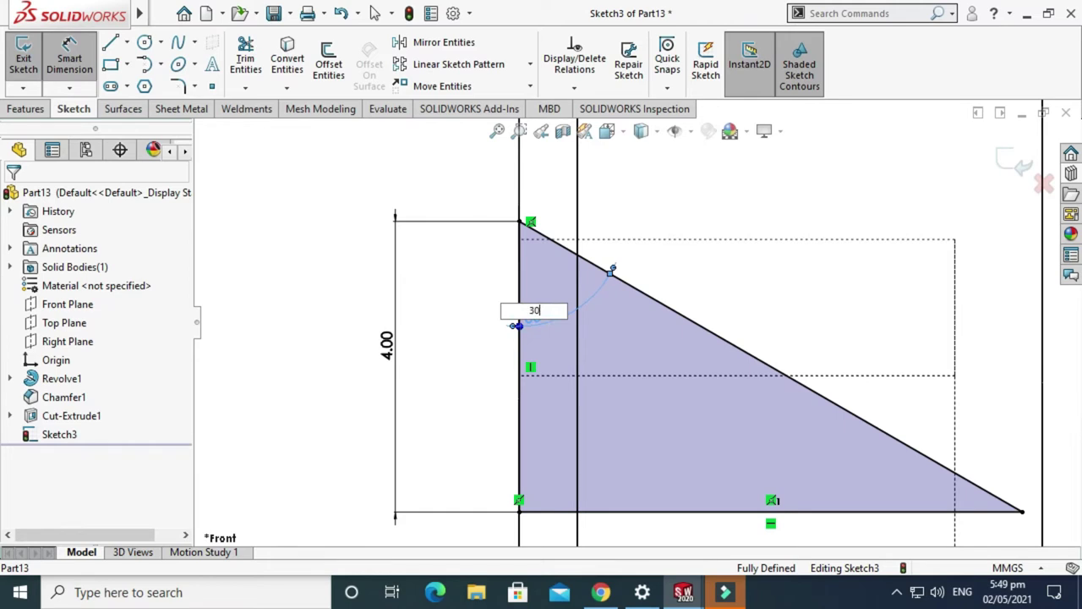
type("30")
key("Return")
key("Escape")
scroll(626, 321, "up", 2)
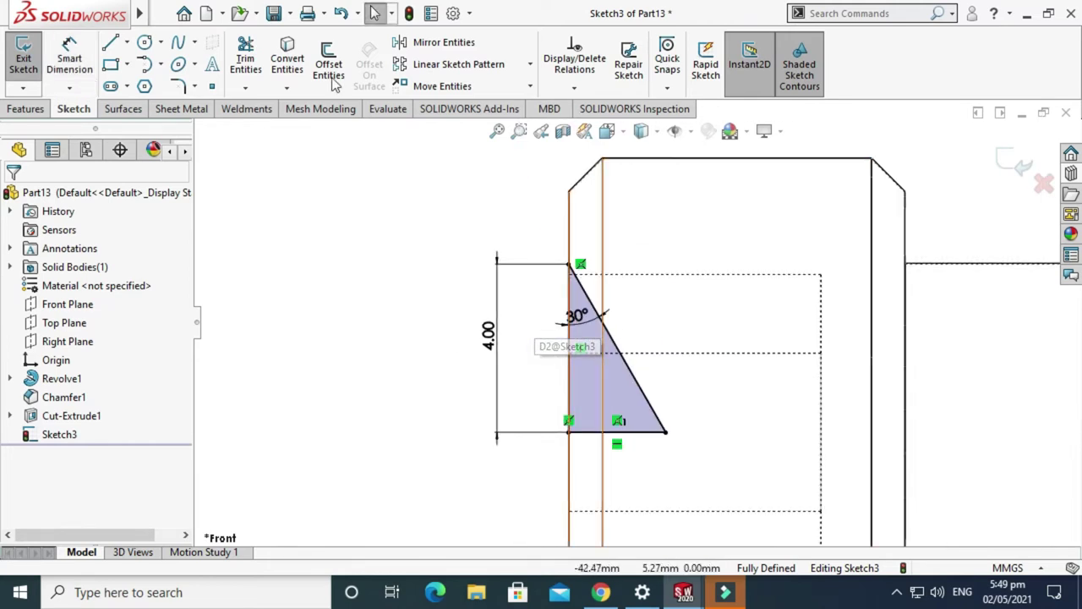
Step: Draw a second closed triangle at the bolt's right end
left_click(109, 43)
scroll(841, 429, "down", 1)
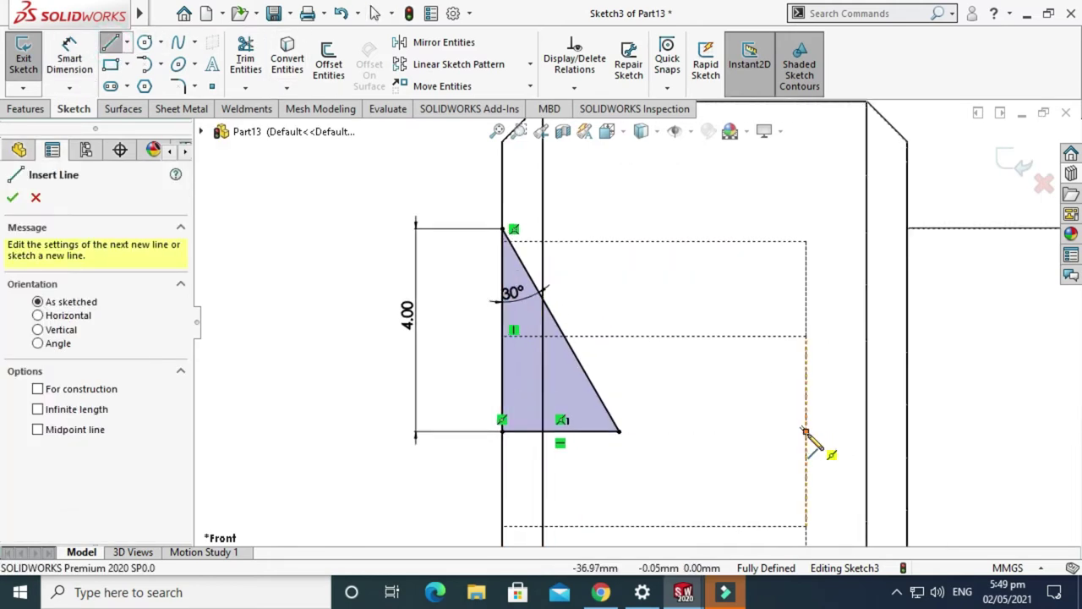
left_click(805, 432)
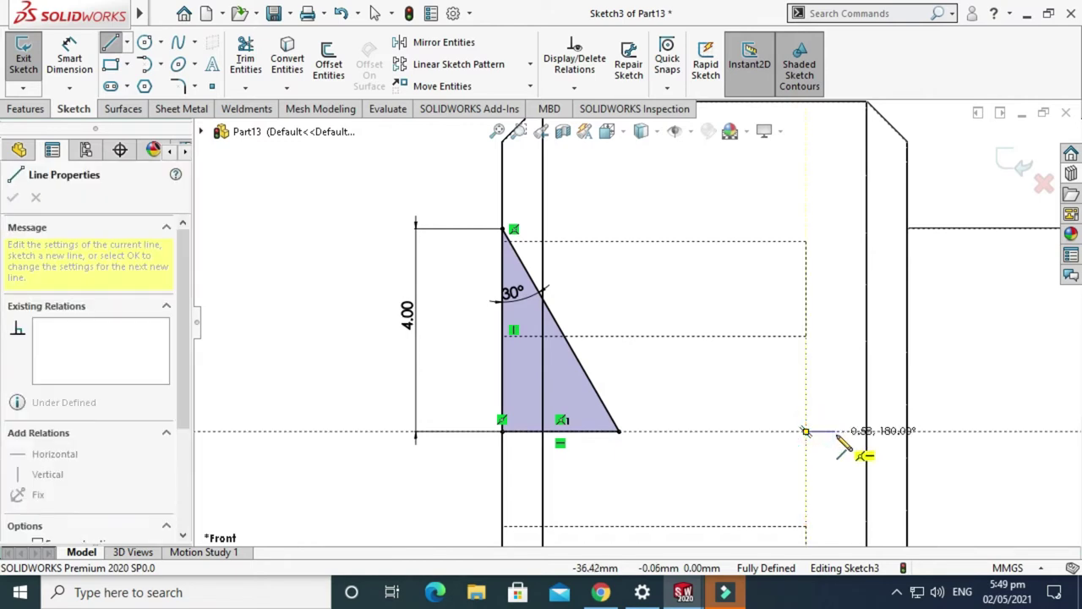
left_click(853, 432)
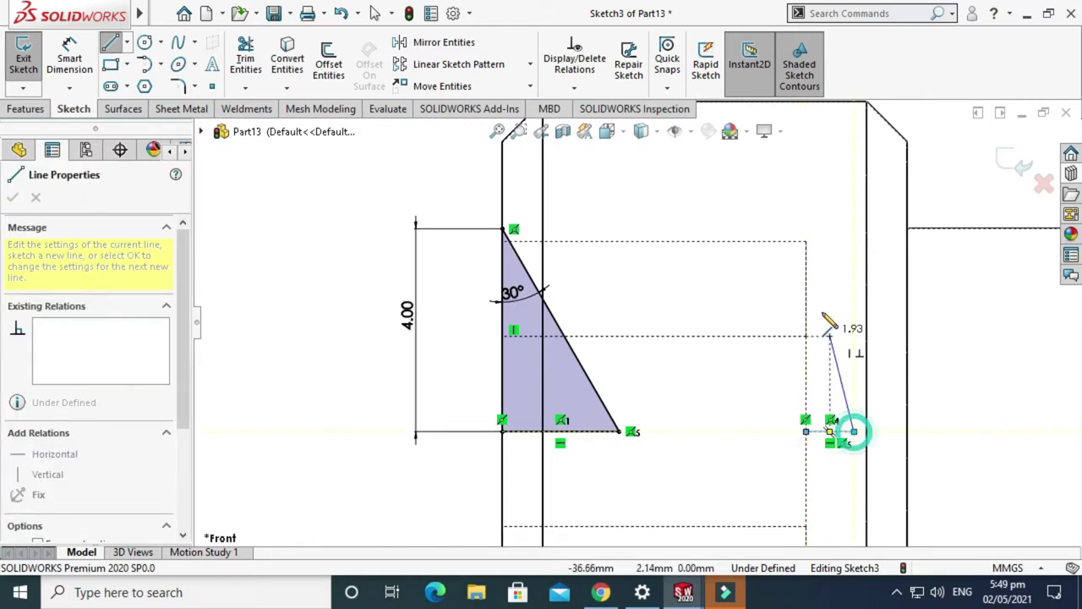
left_click(806, 228)
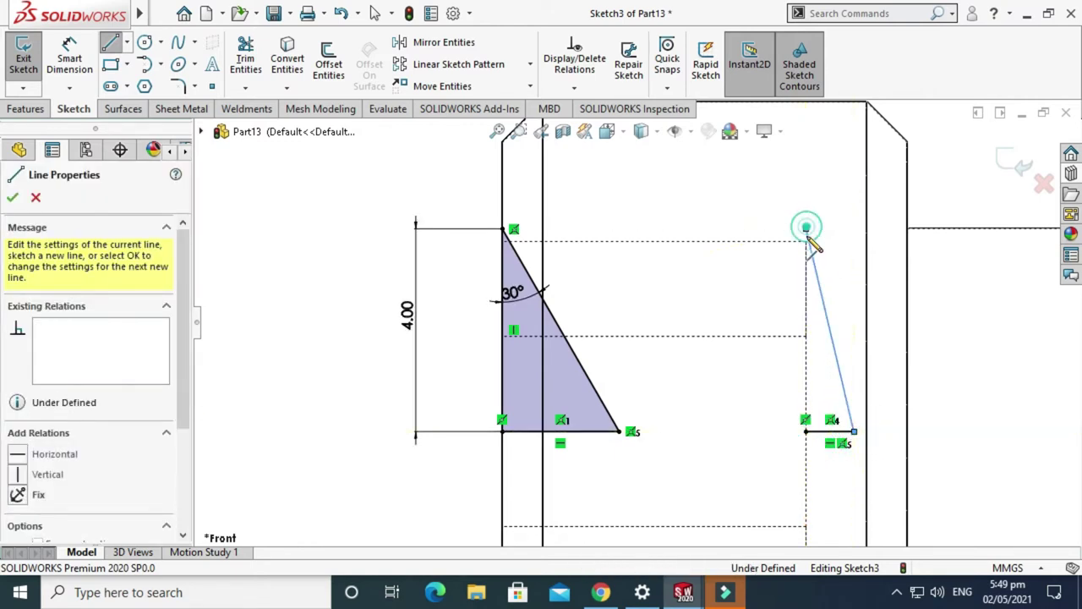
left_click(807, 432)
Step: Dimension the second triangle's sloped-to-vertical angle and edit it to 15°
left_click(69, 59)
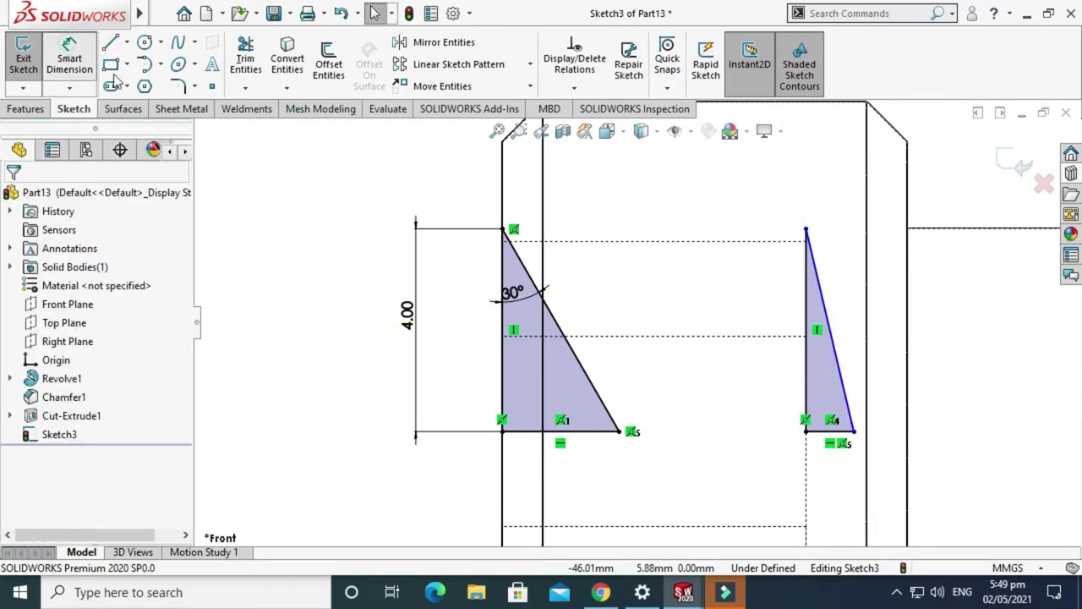
scroll(785, 324, "down", 2)
left_click(845, 355)
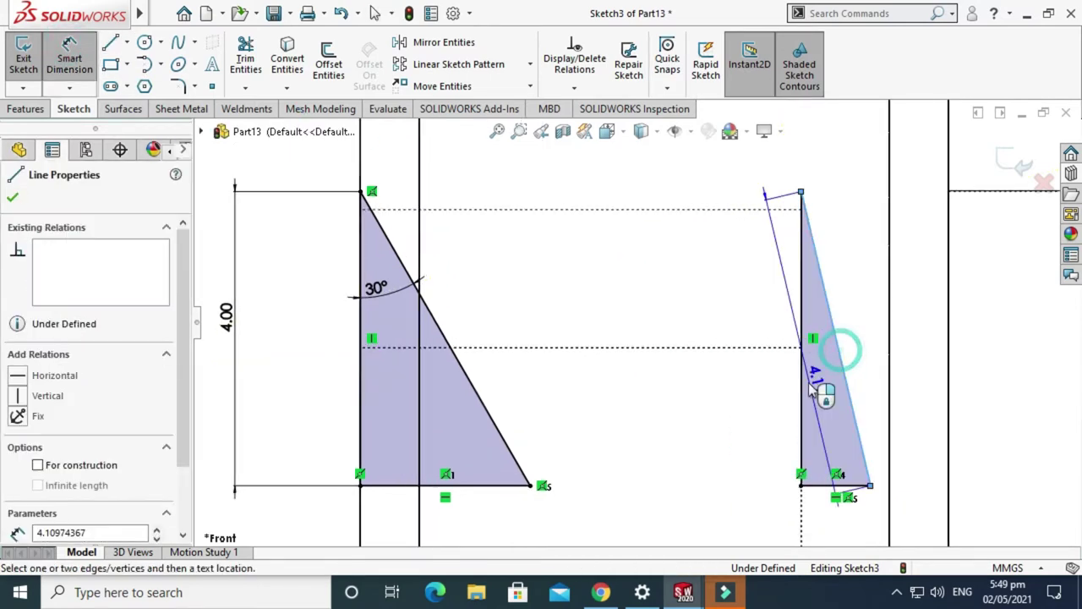
left_click(800, 394)
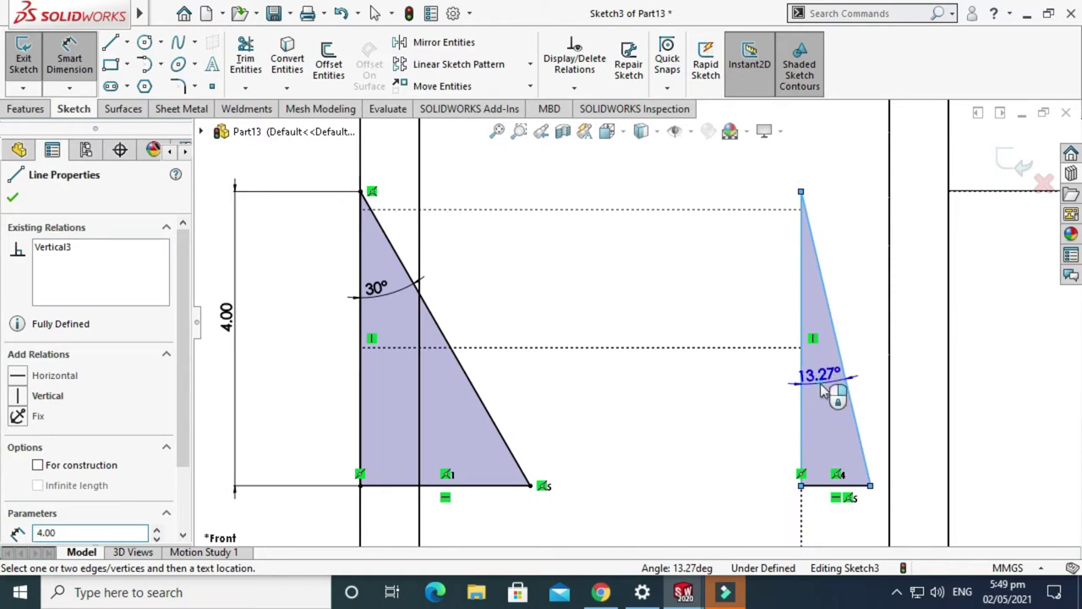
left_click(835, 396)
type("60")
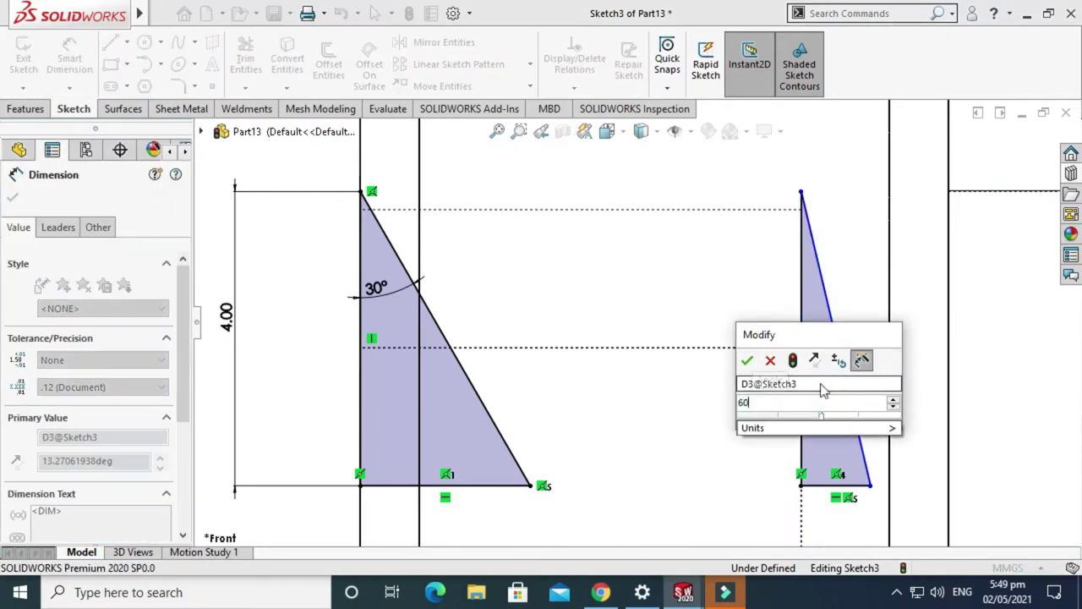
key("Return")
key("z")
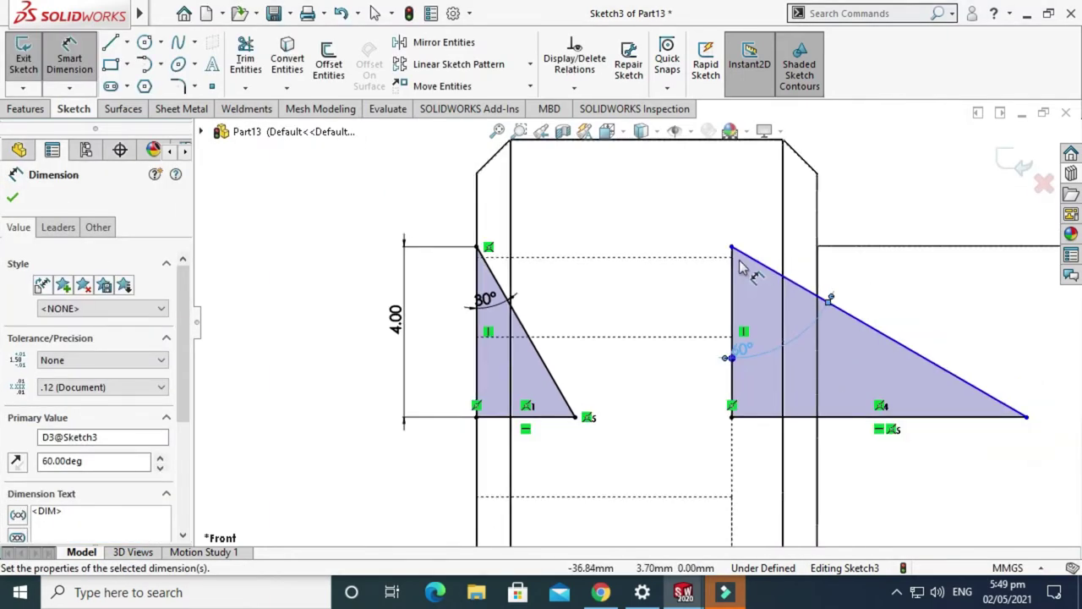
scroll(744, 271, "down", 3)
left_click(726, 432)
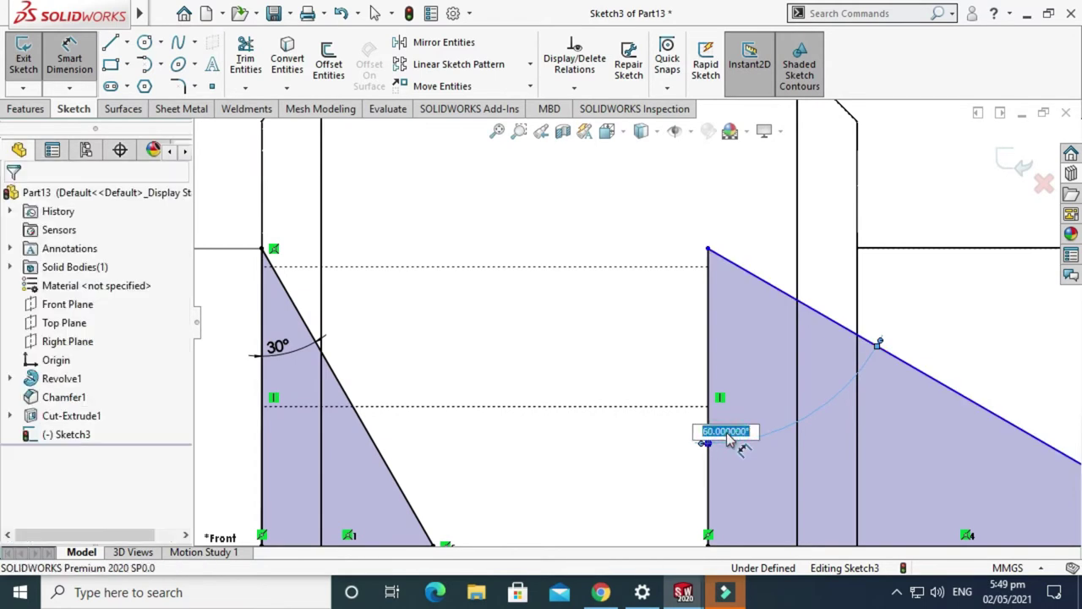
key("Return")
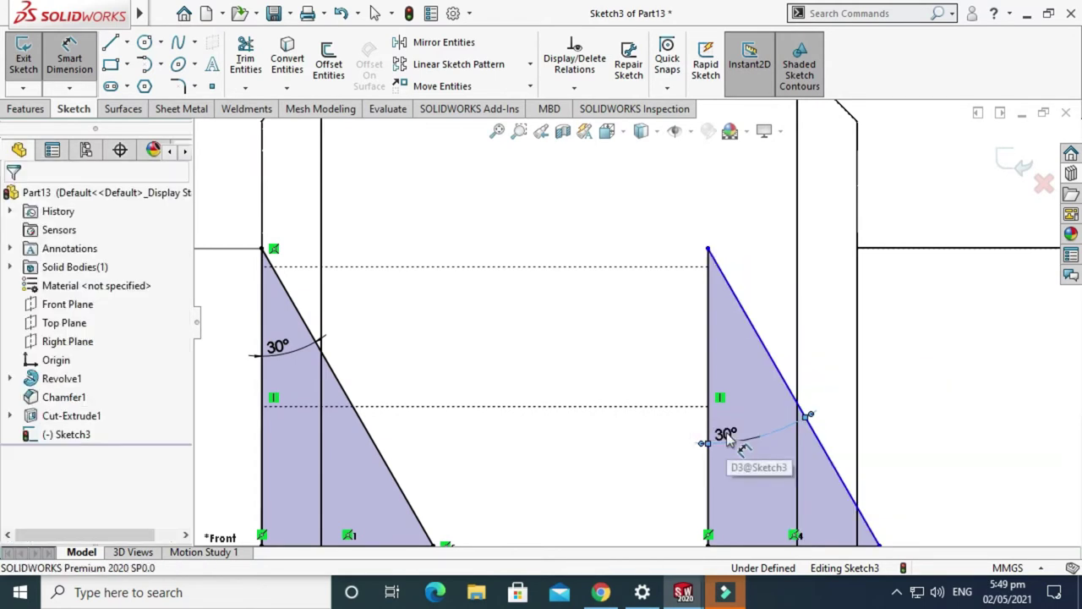
left_click(727, 433)
type("15")
key("Return")
scroll(731, 435, "up", 4)
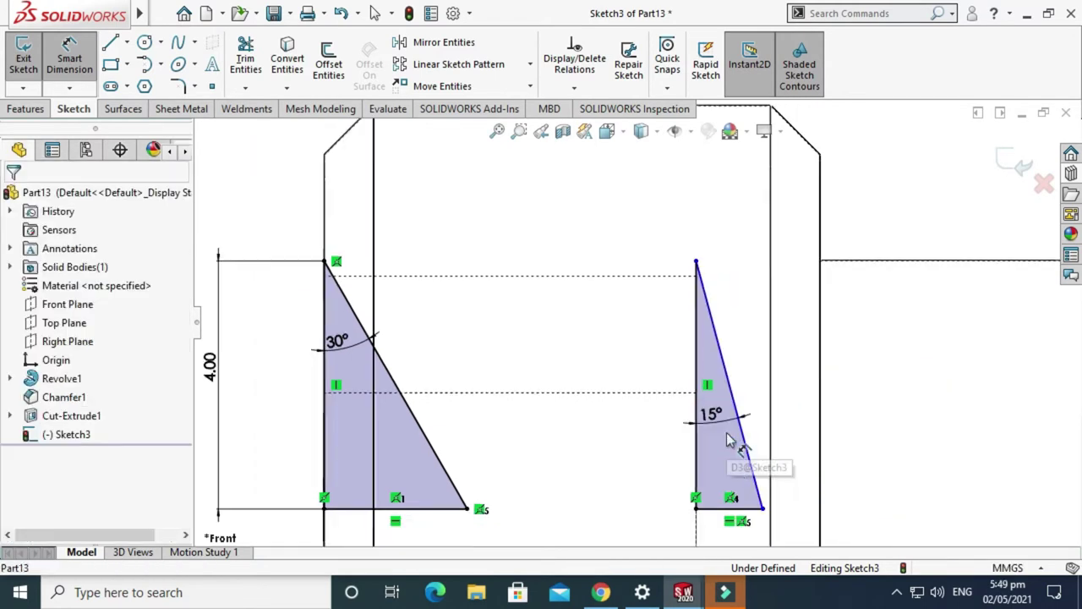
scroll(506, 378, "down", 3)
key("Escape")
scroll(478, 329, "up", 1)
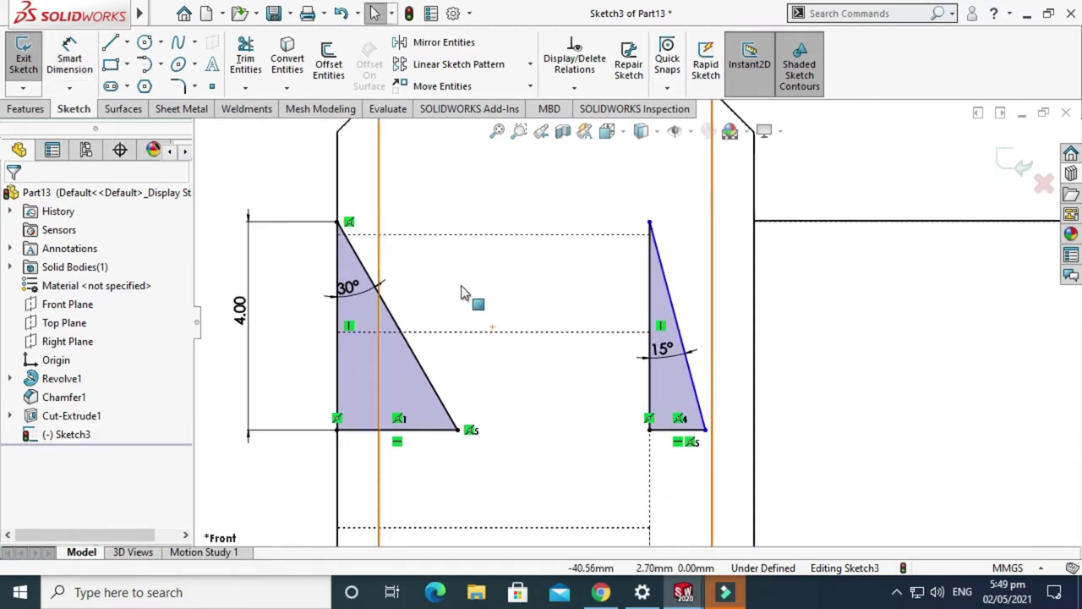
Step: Make the two triangles' top corners horizontal to each other
left_click(338, 222)
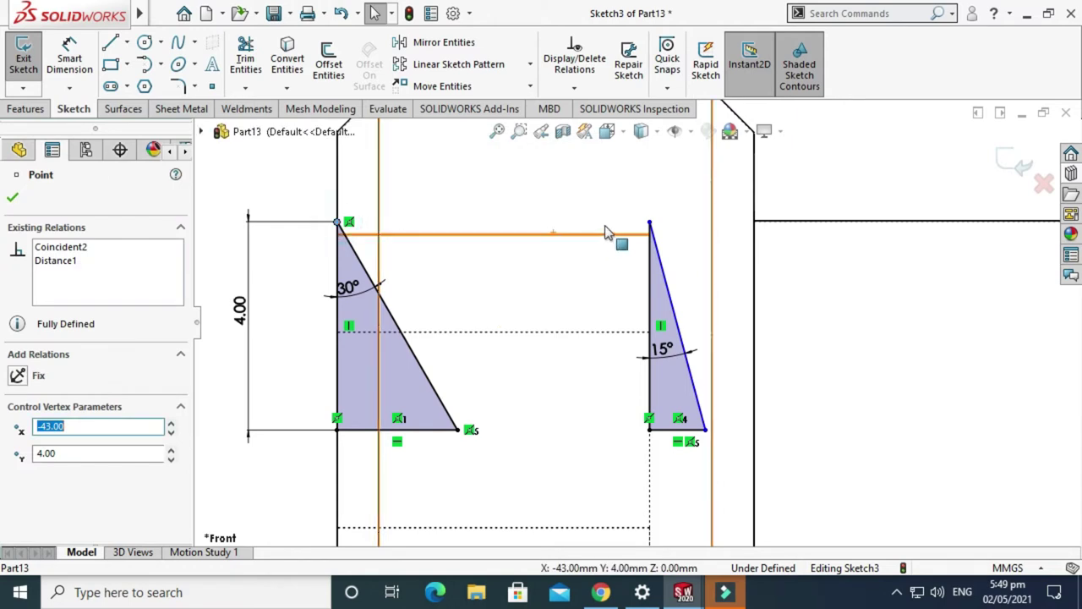
left_click(650, 224, "ctrl")
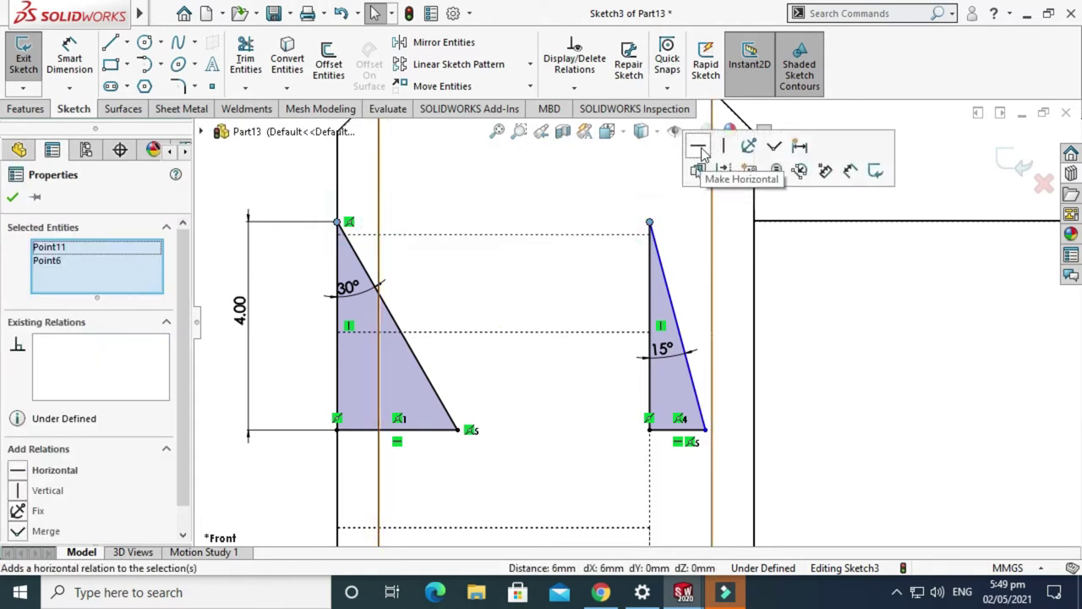
left_click(701, 145)
left_click(490, 356)
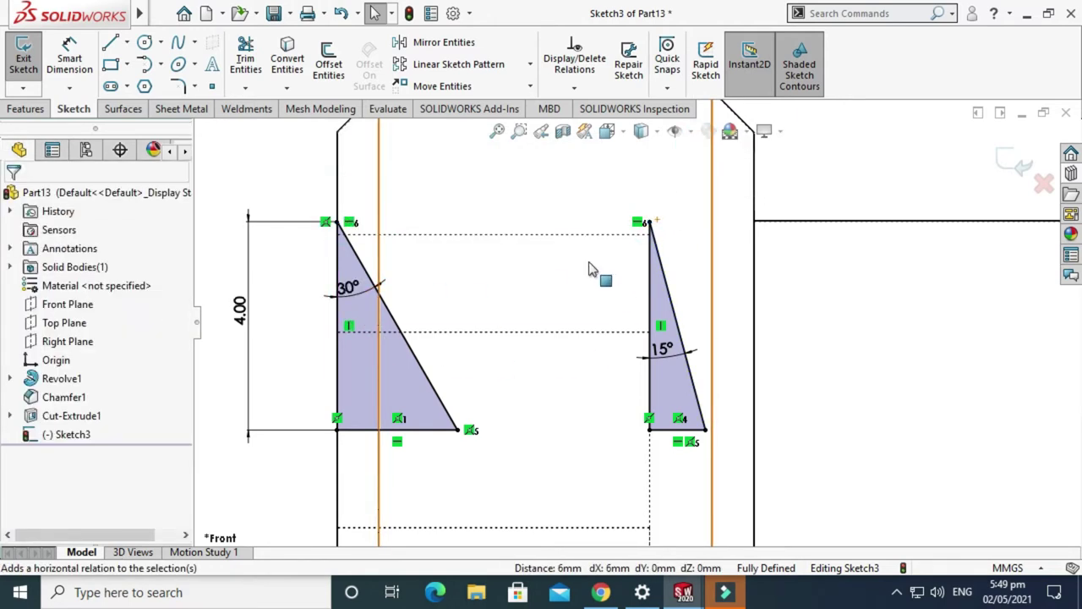
Step: Change the left triangle's 30° angle to 15°
double_click(348, 289)
type("1")
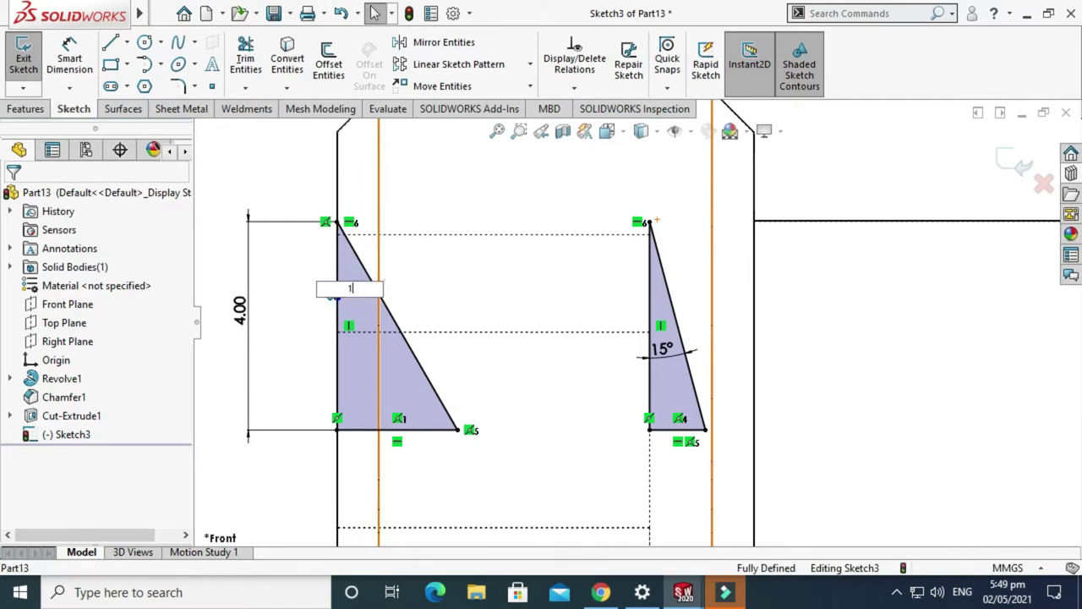
type("5")
key("Return")
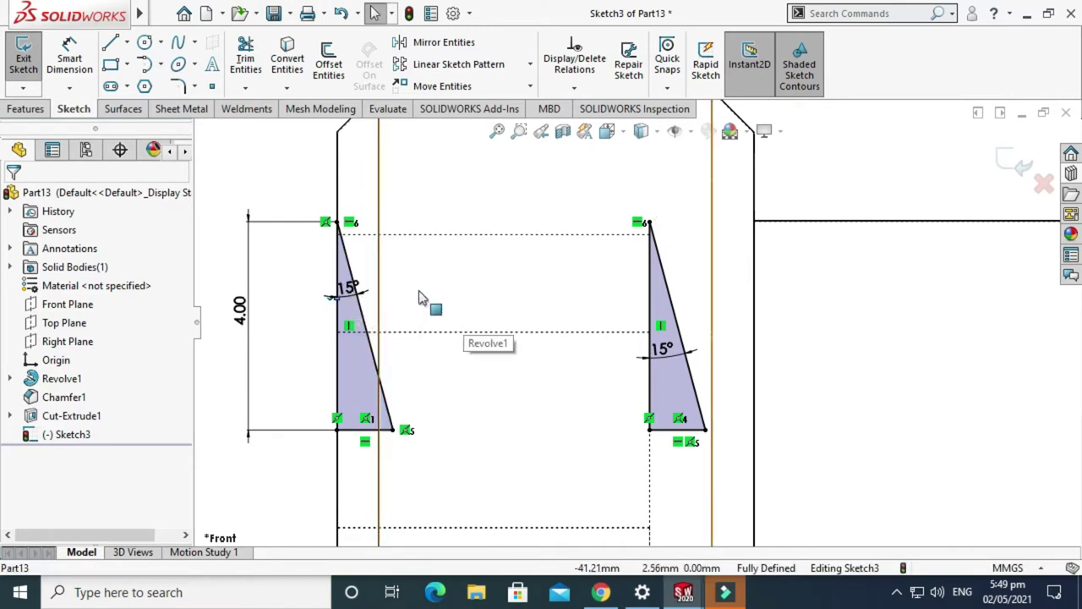
scroll(503, 338, "up", 1)
scroll(592, 329, "up", 2)
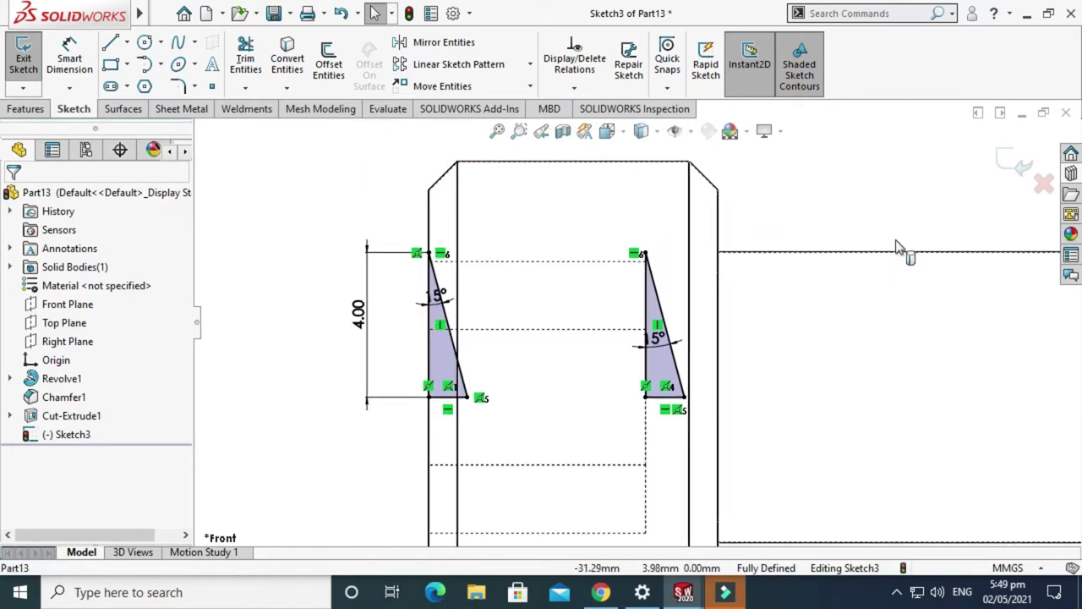
Step: Exit Sketch3 and orbit the model to an angled view
left_click(1017, 162)
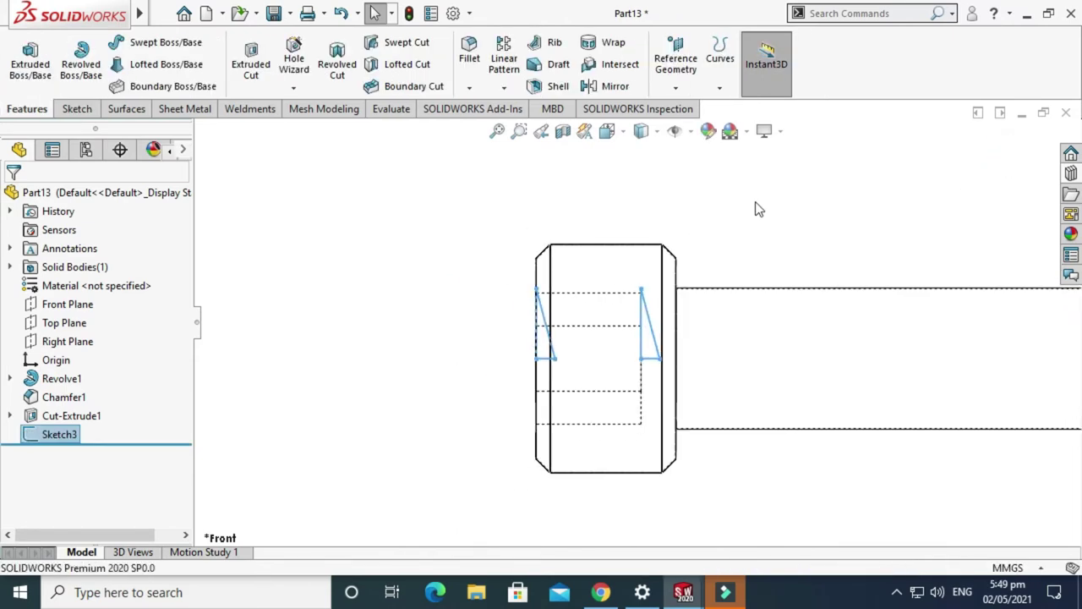
right_click(733, 163)
left_click(779, 236)
left_click_drag(779, 239, 811, 220)
Step: Display the bolt Shaded With Edges and start a Revolved Cut
left_click(640, 135)
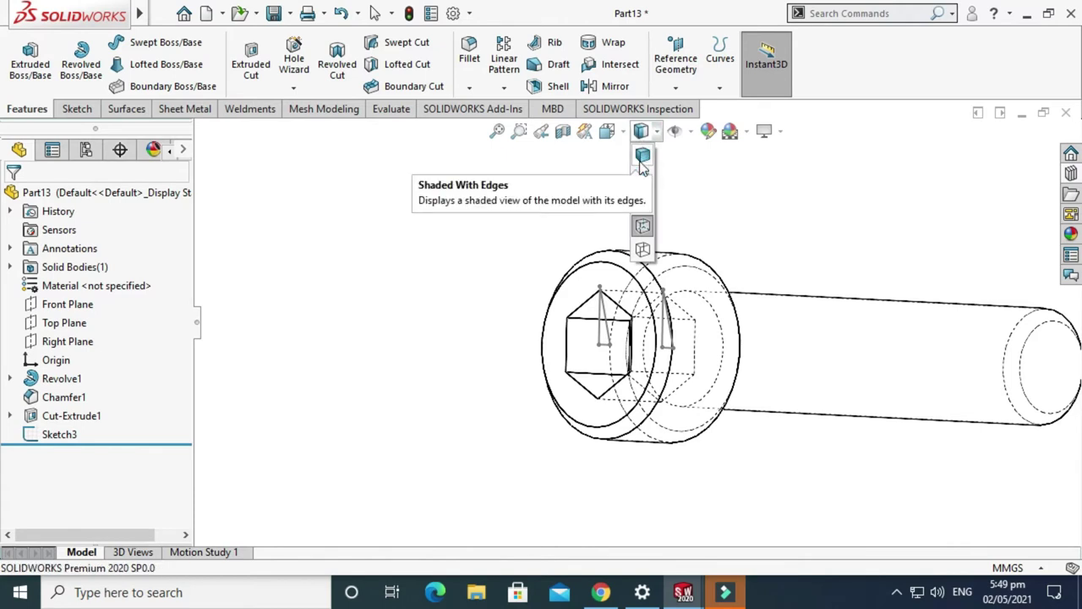
left_click(641, 156)
mouse_move(635, 160)
left_mouse_down()
mouse_move(865, 350)
mouse_move(604, 172)
mouse_move(727, 364)
mouse_move(749, 375)
mouse_move(688, 234)
mouse_move(662, 252)
left_mouse_up()
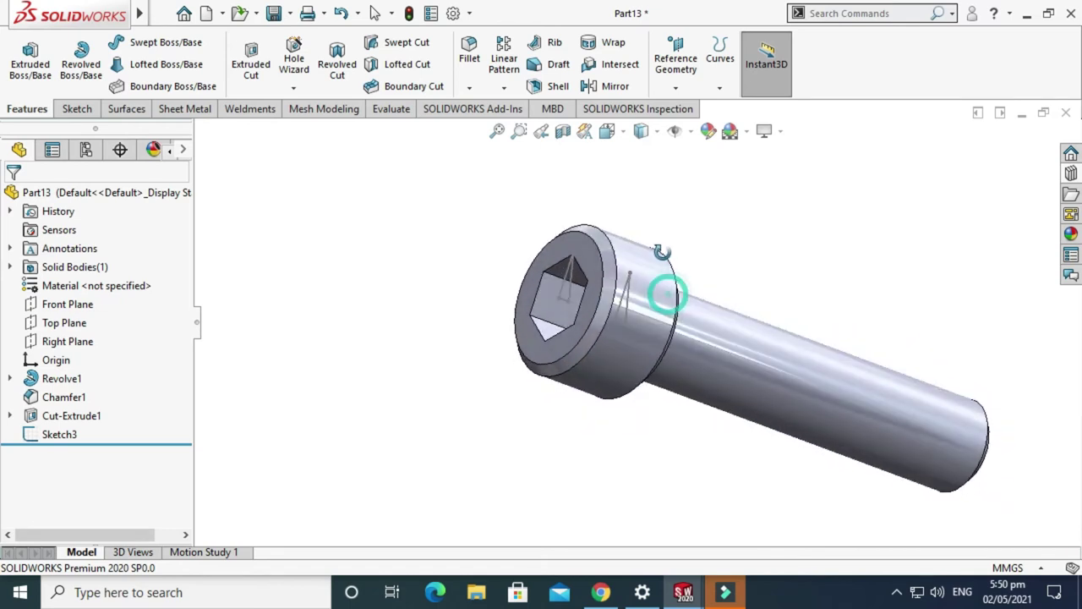
left_click(331, 71)
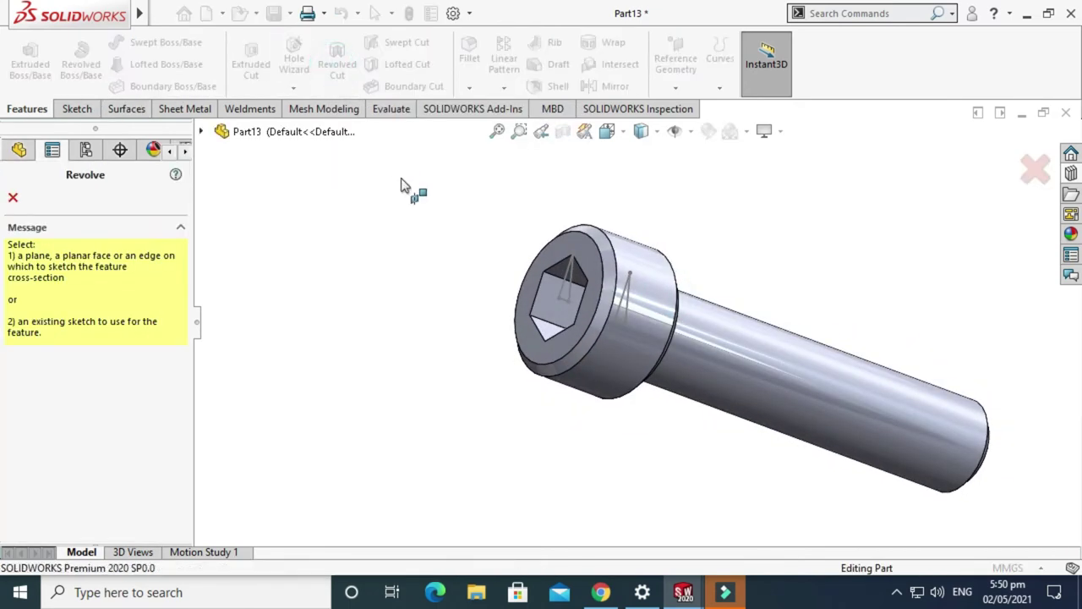
Step: Revolve Sketch3 360° about Line1 to cut the socket as Cut-Revolve1
scroll(406, 193, "down", 3)
left_click(642, 345)
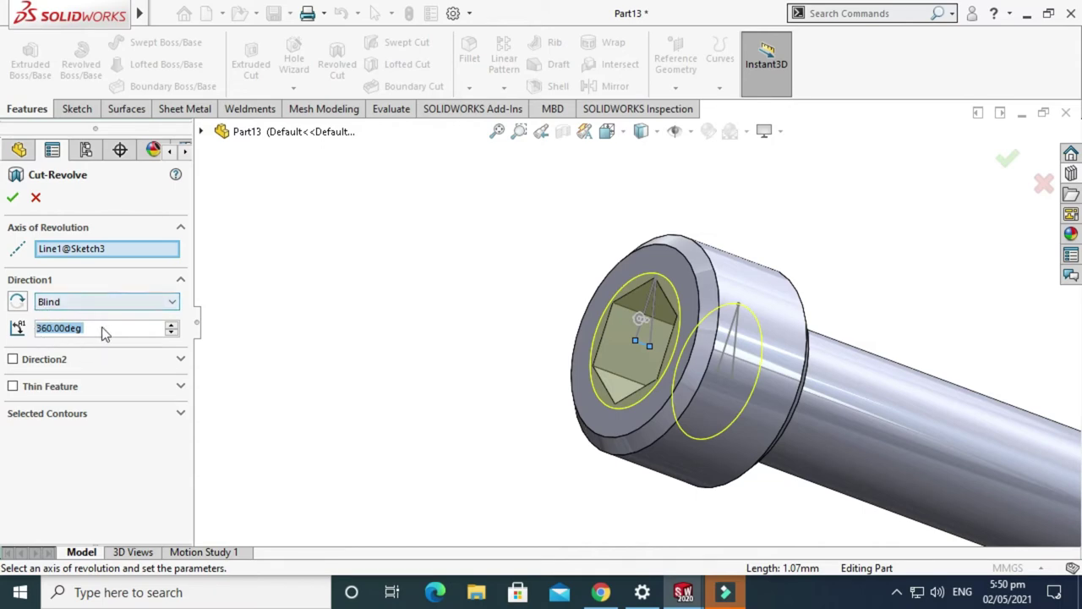
left_click(19, 199)
Step: Orbit the bolt to inspect the socket, then open the Hole Wizard dropdown
right_click(458, 220)
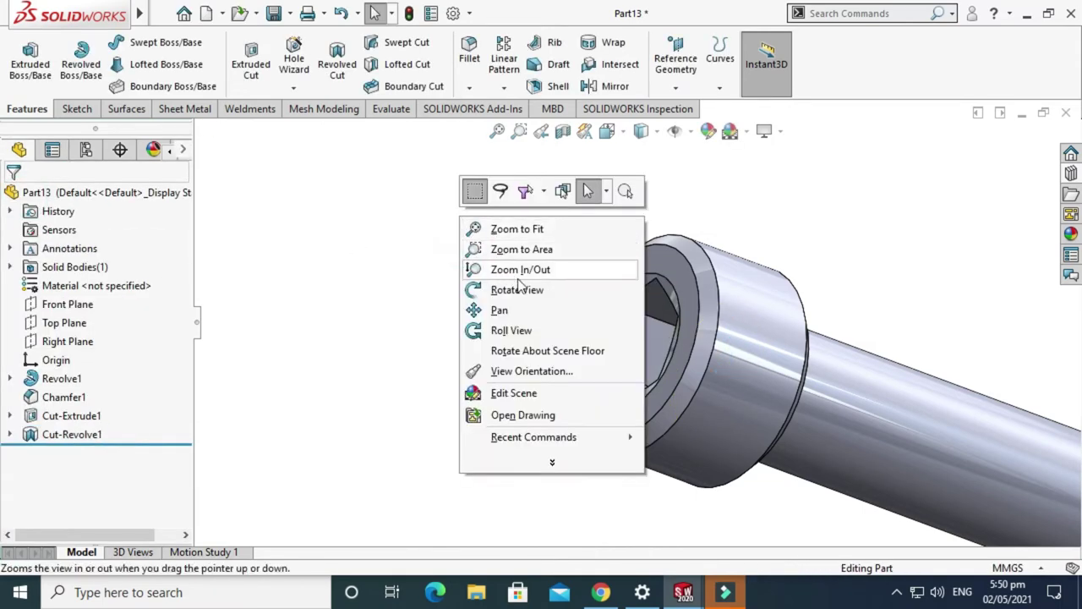
left_click(517, 289)
left_click_drag(592, 321, 640, 367)
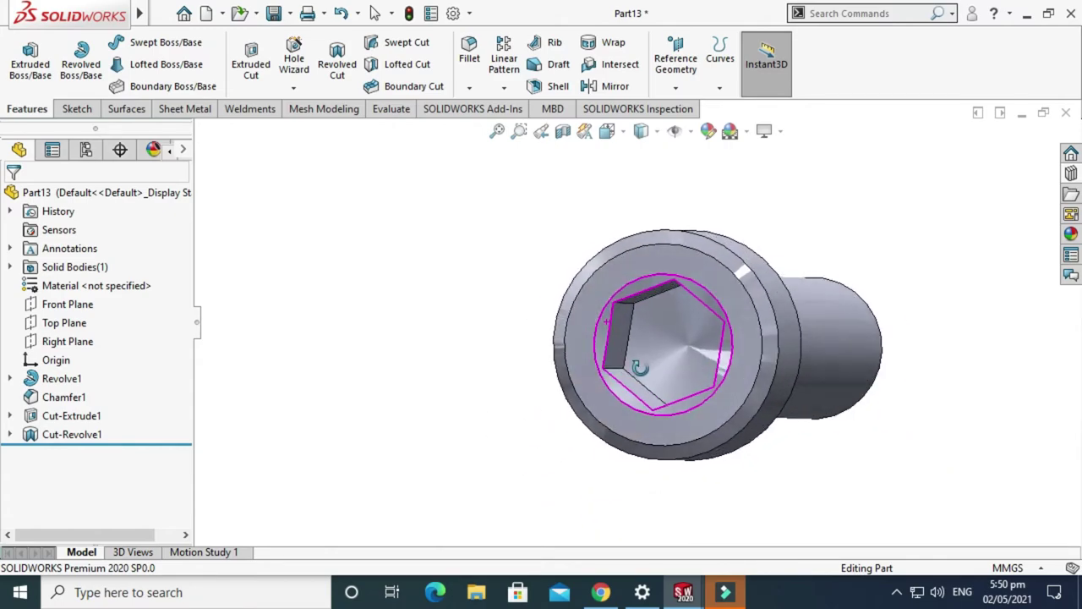
scroll(642, 351, "down", 5)
left_click_drag(717, 346, 749, 299)
scroll(624, 246, "up", 3)
scroll(624, 246, "up", 3)
scroll(867, 360, "down", 3)
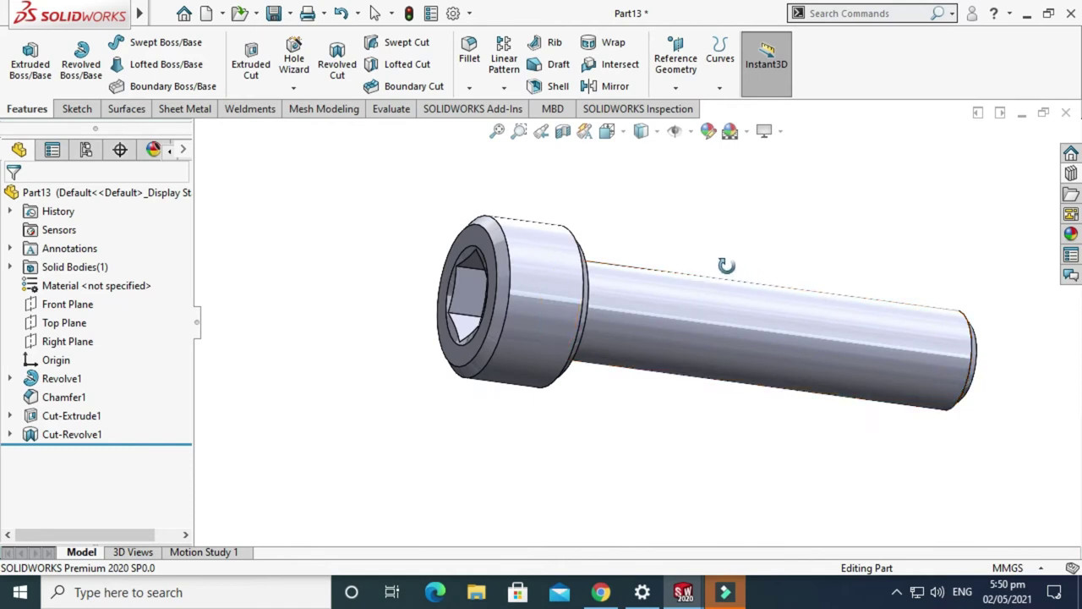
left_click(306, 88)
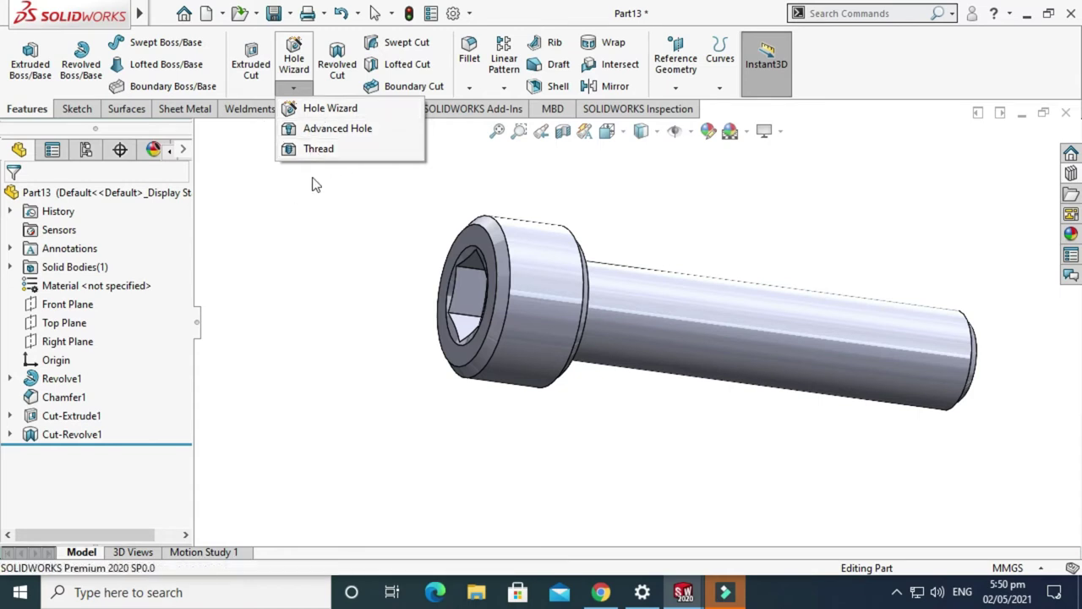
Step: Start a Thread feature, dismiss the warning, and set its depth to 25 mm
left_click(318, 149)
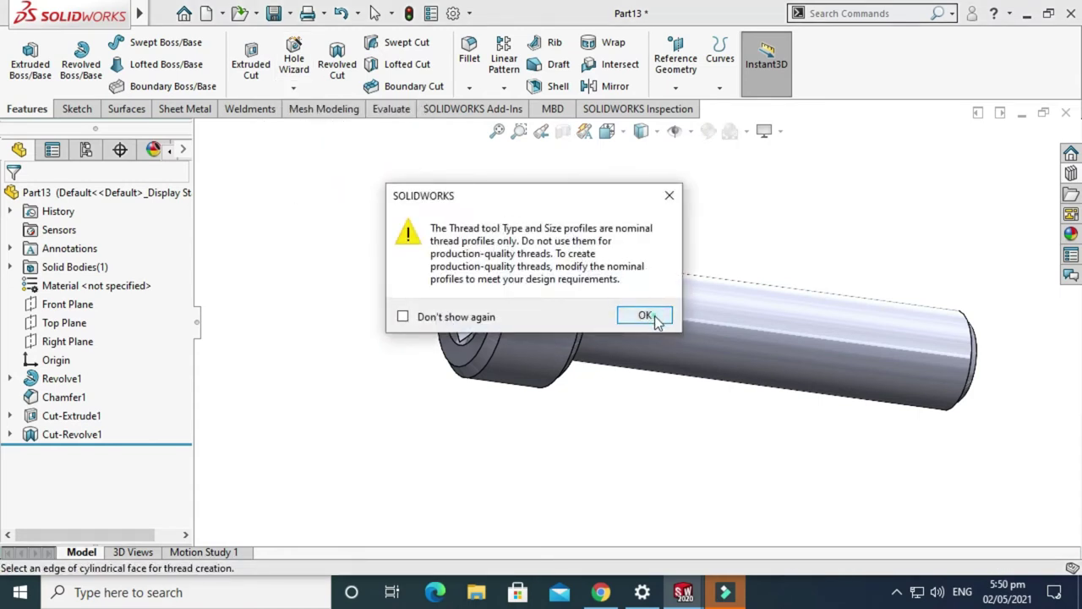
left_click(644, 315)
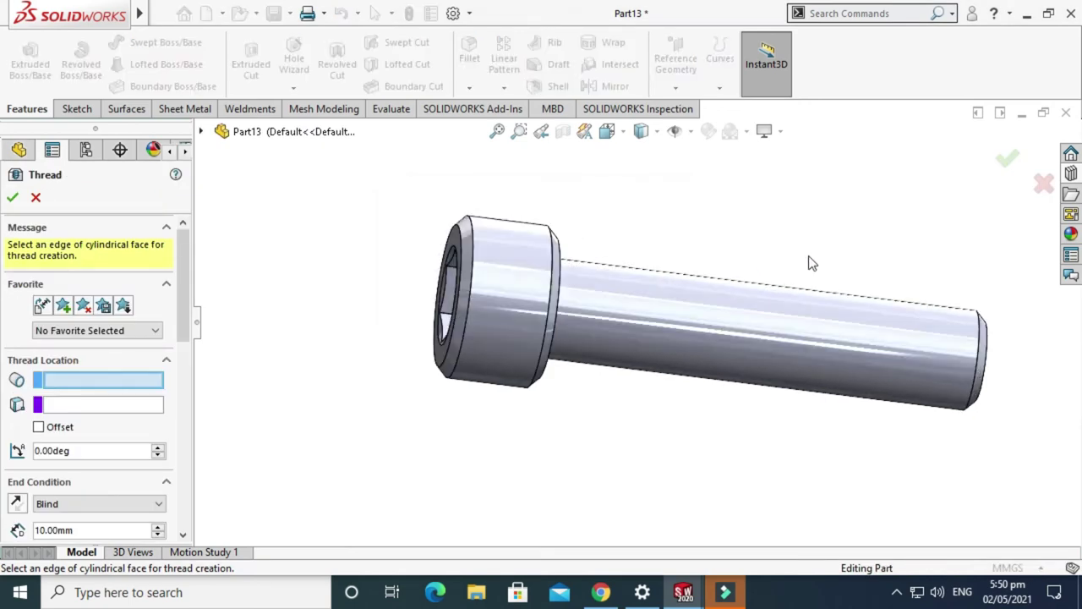
scroll(888, 314, "down", 5)
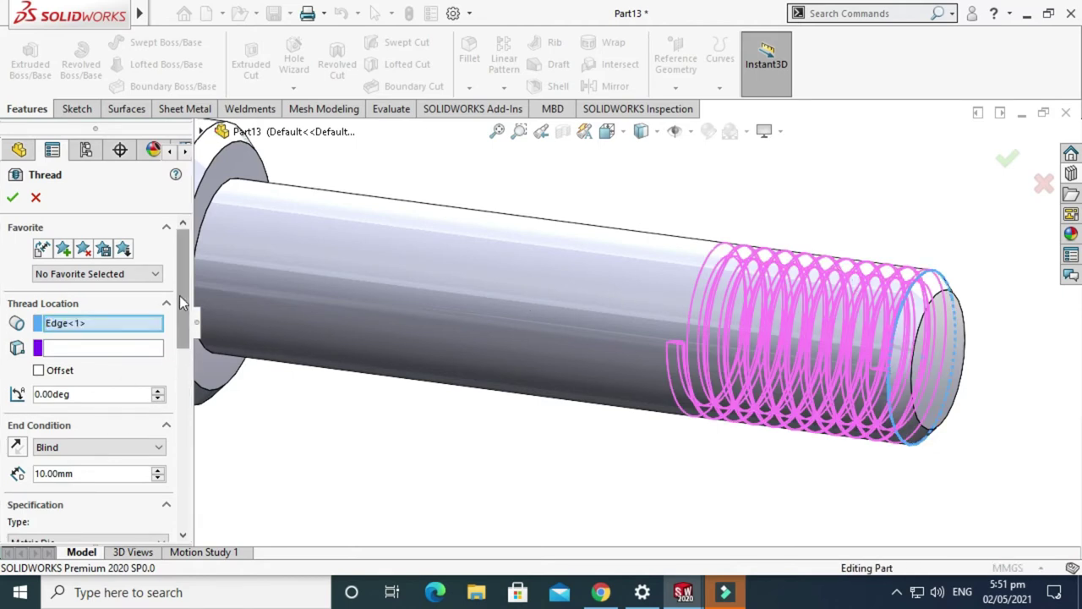
scroll(179, 295, "down", 3)
left_click(82, 306)
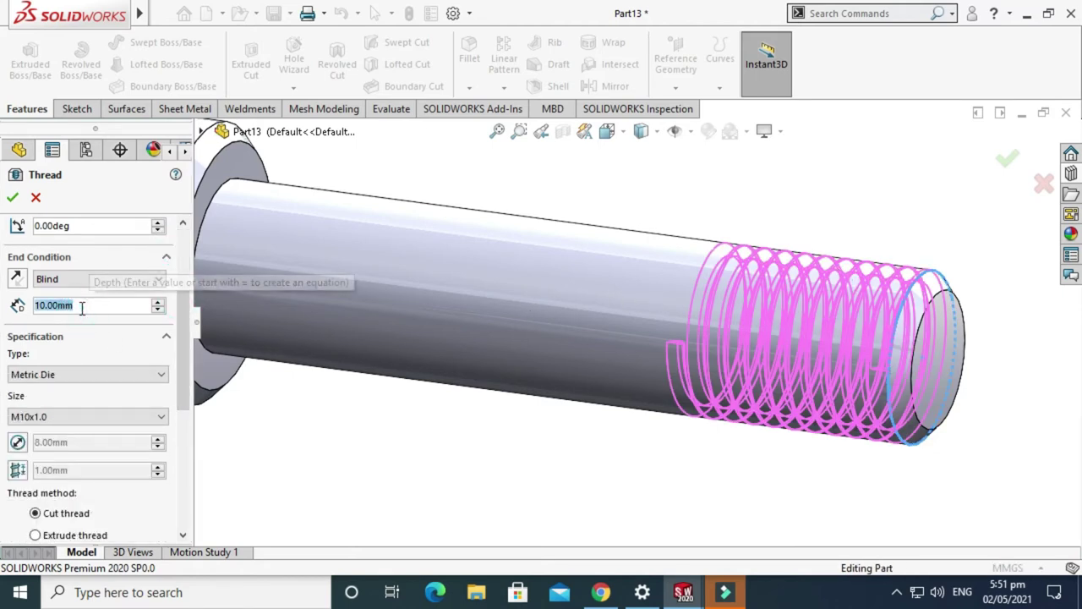
type("25")
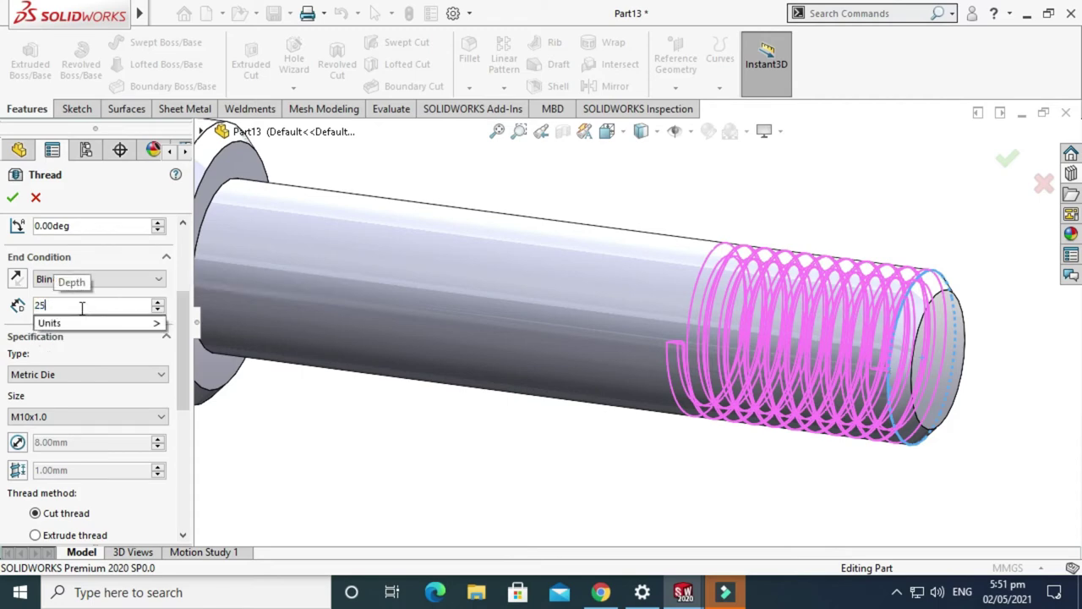
key("Return")
Step: Override the thread pitch to 1.25 mm and accept Thread1
scroll(456, 335, "up", 3)
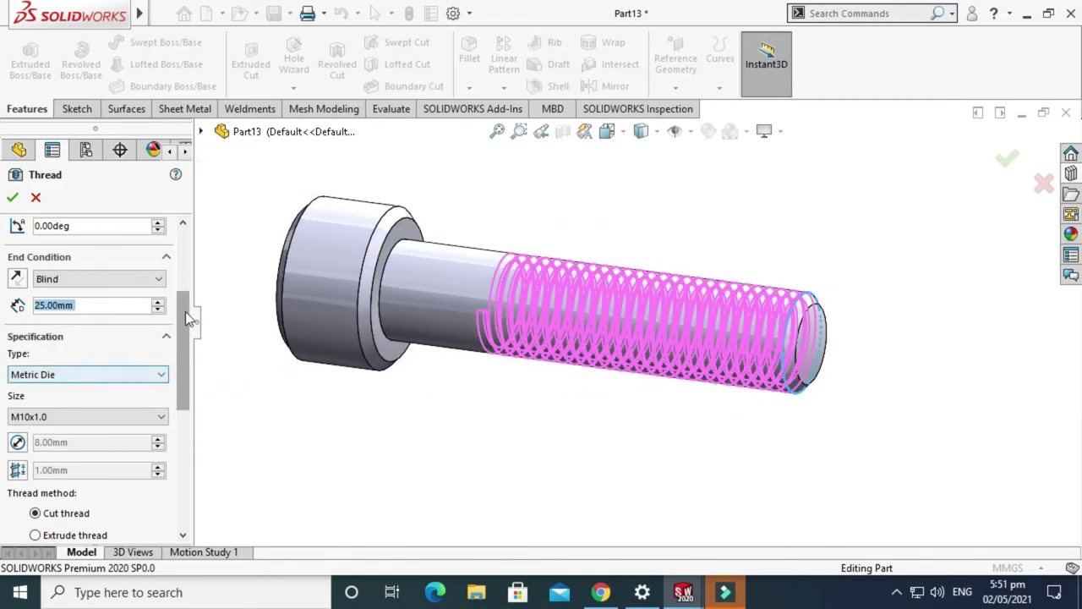
left_click_drag(182, 317, 178, 358)
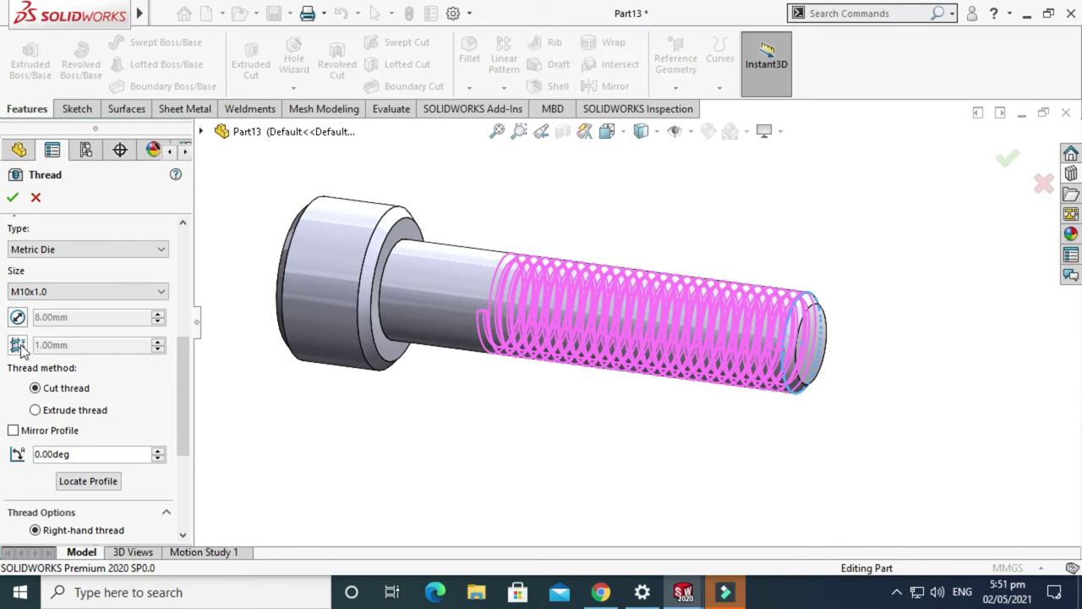
scroll(364, 262, "down", 2)
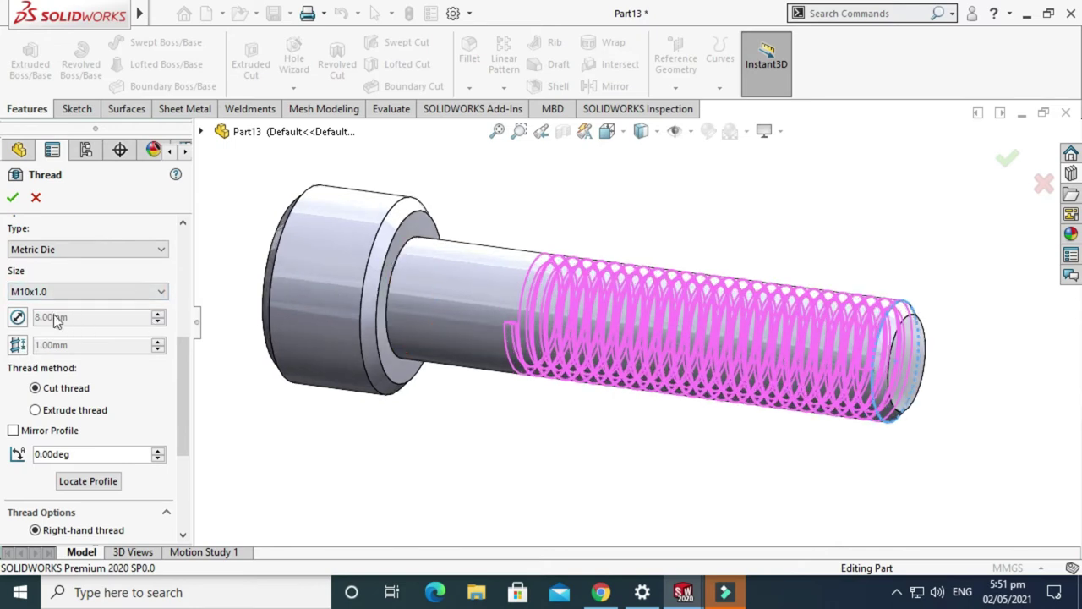
left_click(19, 345)
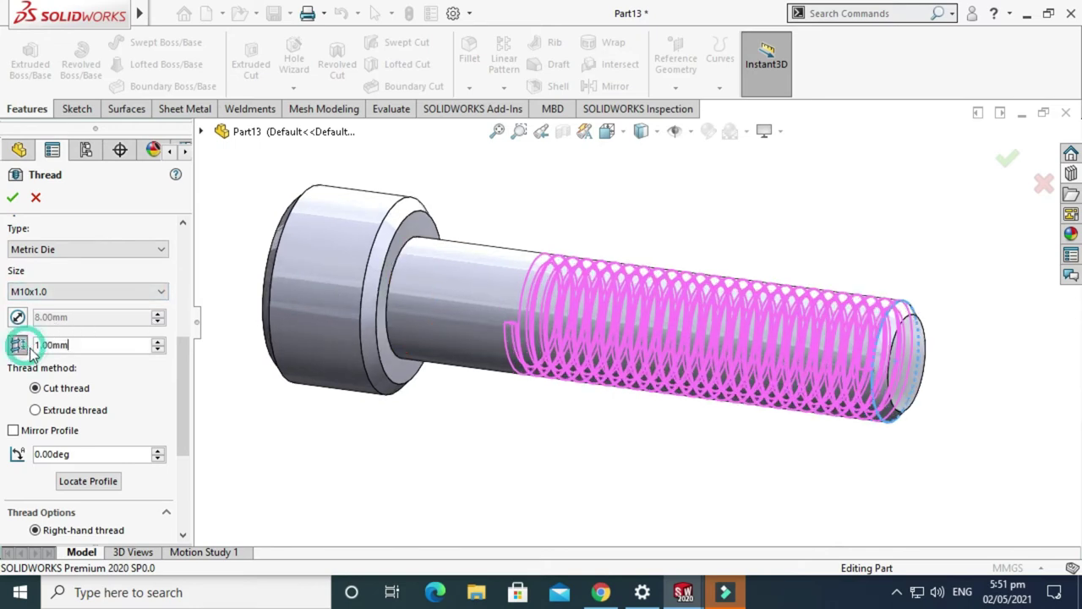
double_click(50, 345)
left_click(140, 348)
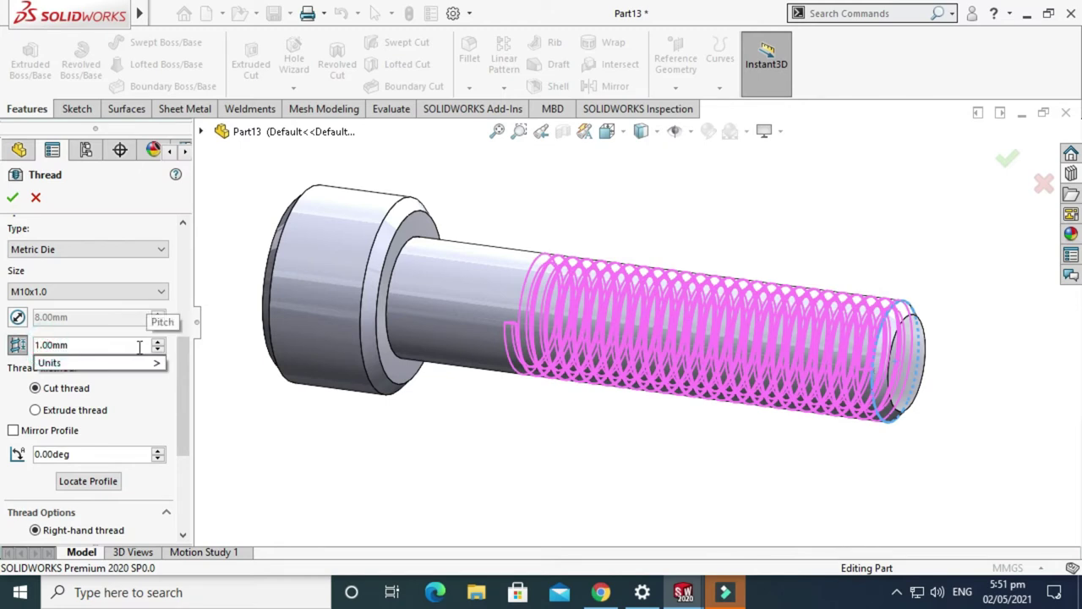
key("Delete")
key("Delete")
key("Delete")
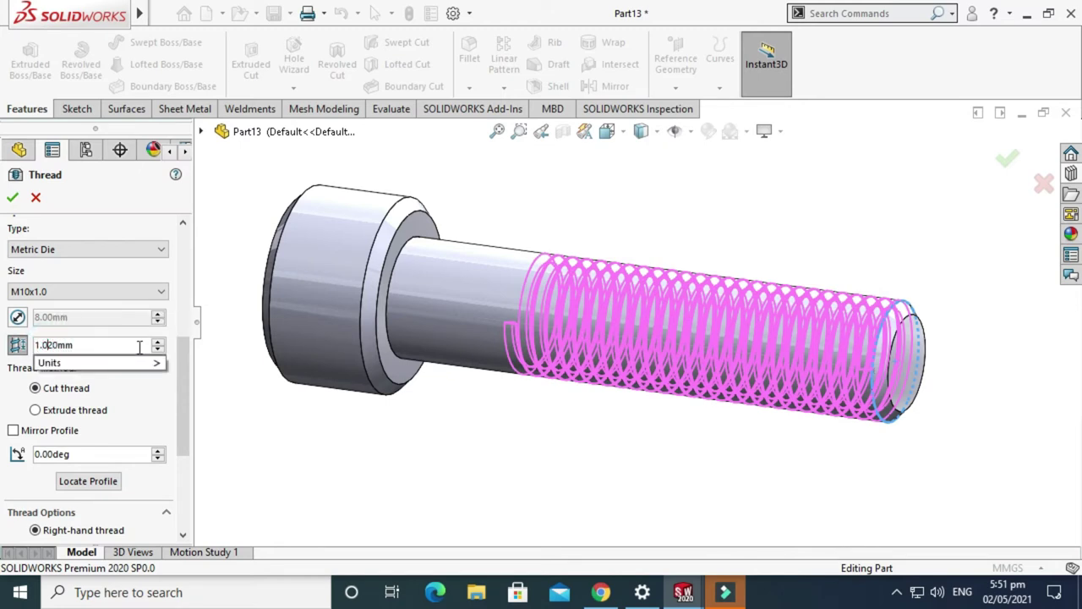
type("2")
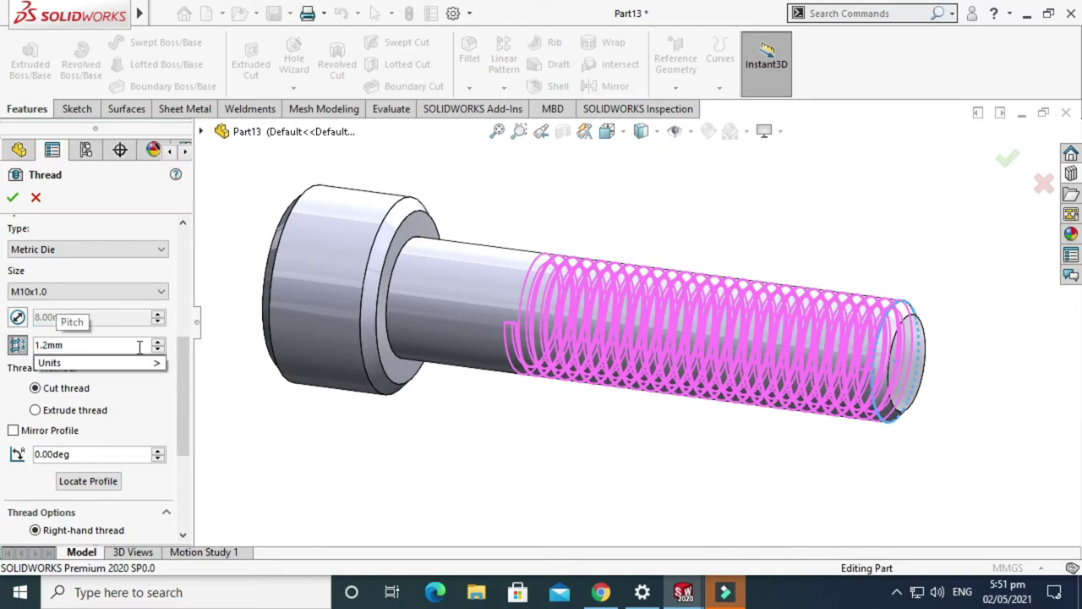
type("5")
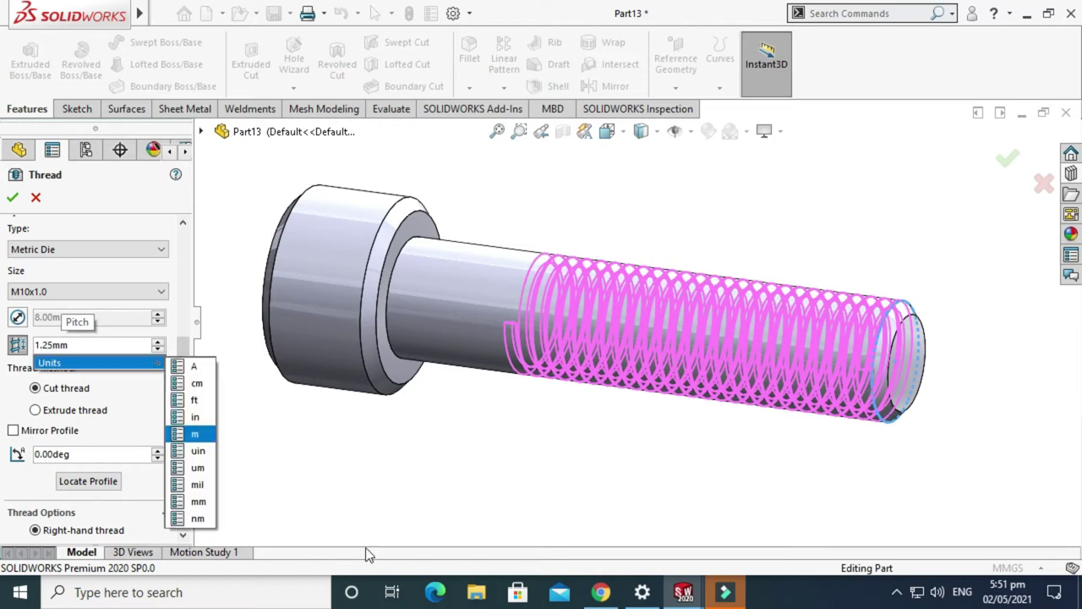
left_click(389, 458)
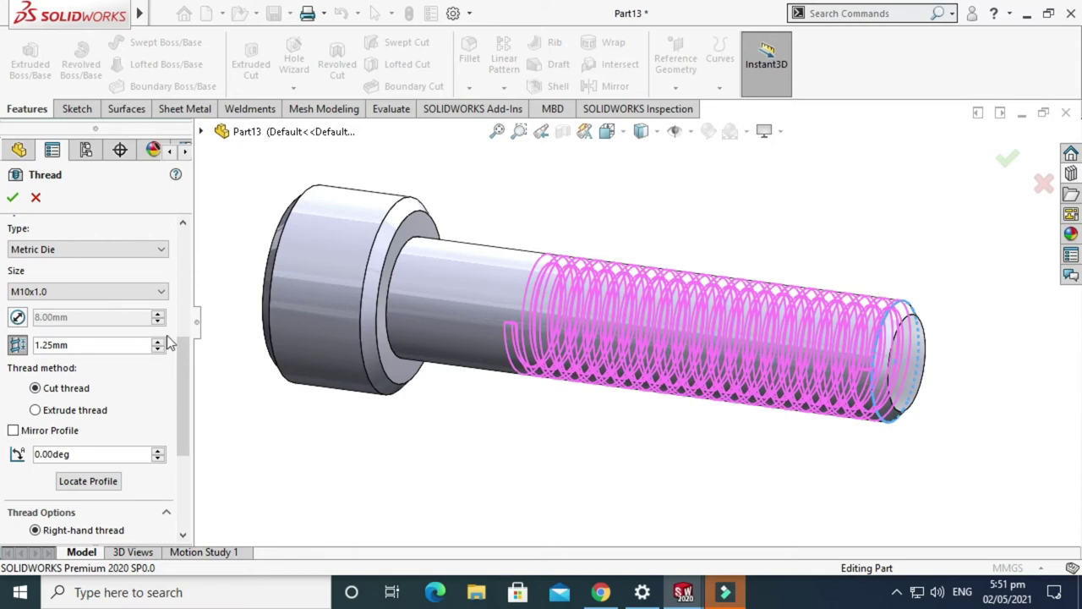
left_click_drag(180, 362, 189, 459)
scroll(140, 338, "up", 5)
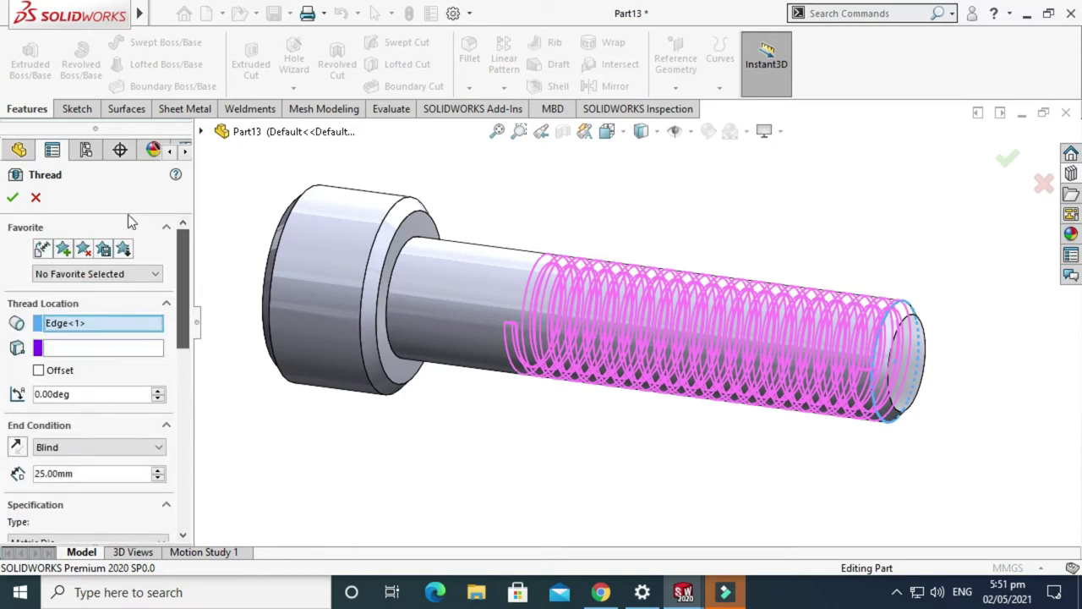
left_click(11, 197)
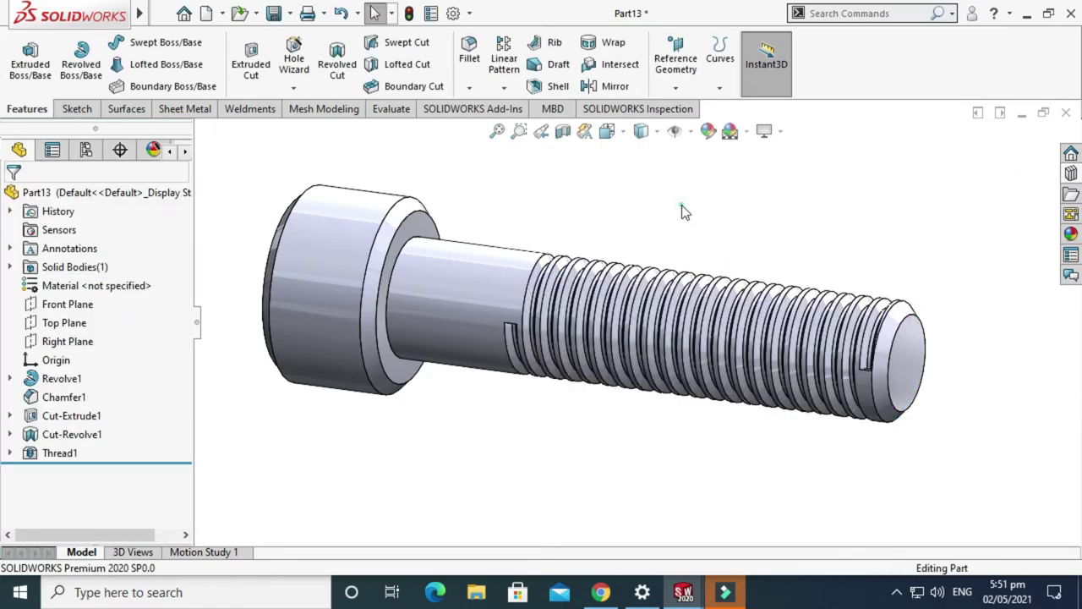
right_click(681, 204)
left_click(720, 276)
left_click_drag(709, 295, 592, 338)
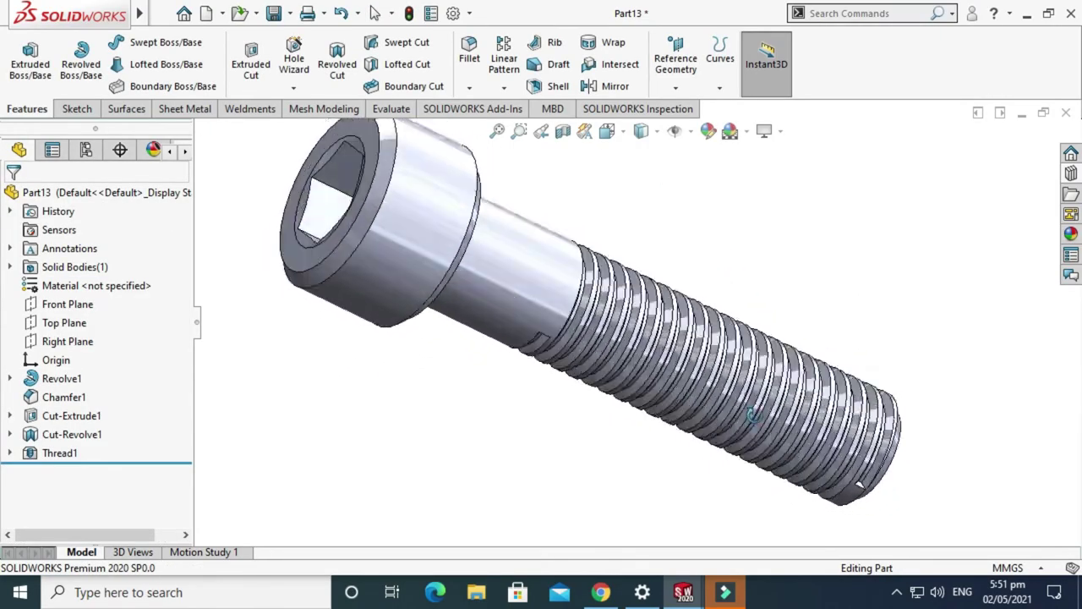
scroll(575, 333, "down", 5)
left_click_drag(505, 237, 672, 259)
scroll(618, 296, "down", 5)
scroll(672, 259, "up", 6)
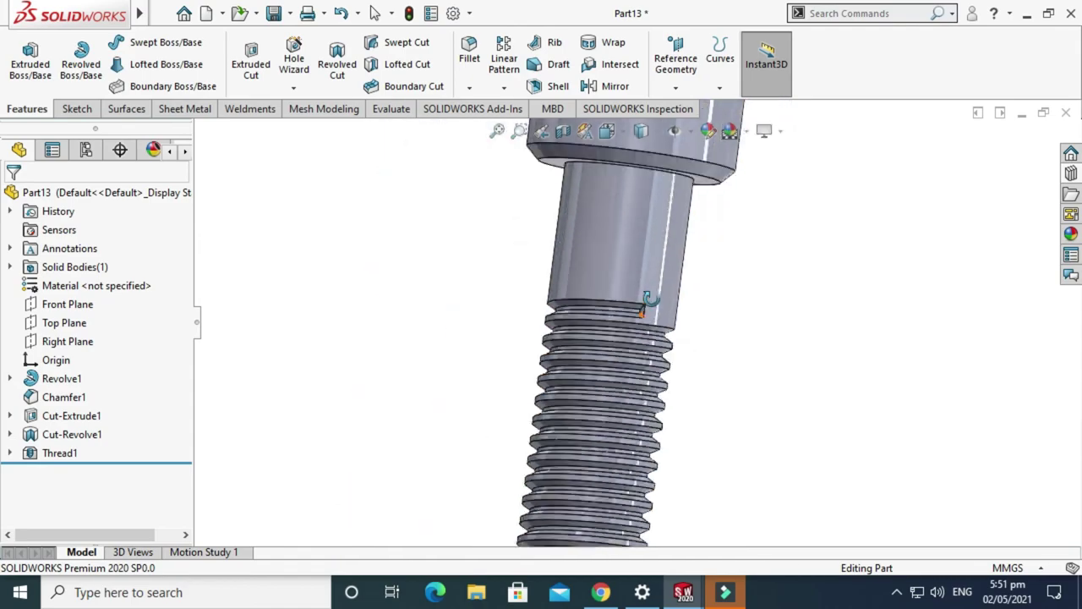
left_click_drag(643, 375, 638, 503)
scroll(639, 503, "down", 5)
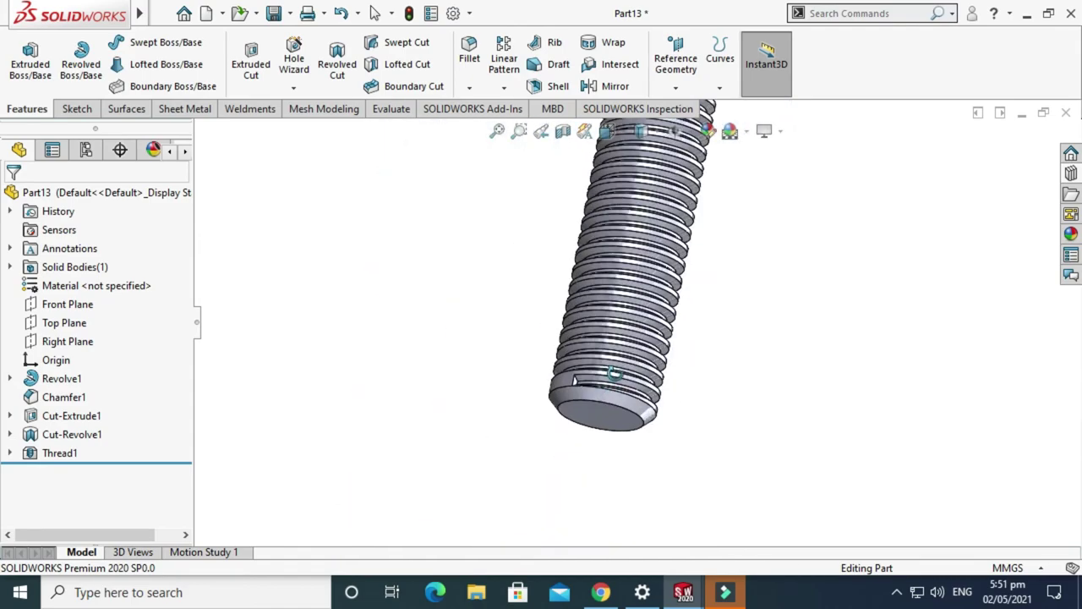
left_click_drag(624, 379, 708, 341)
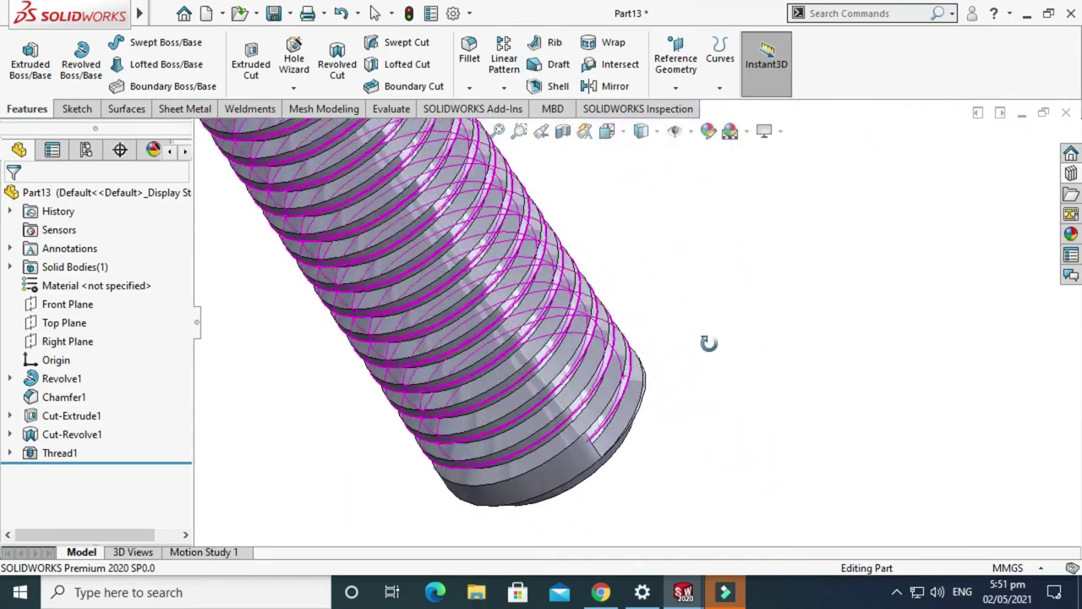
scroll(708, 341, "up", 6)
left_click_drag(655, 255, 626, 296)
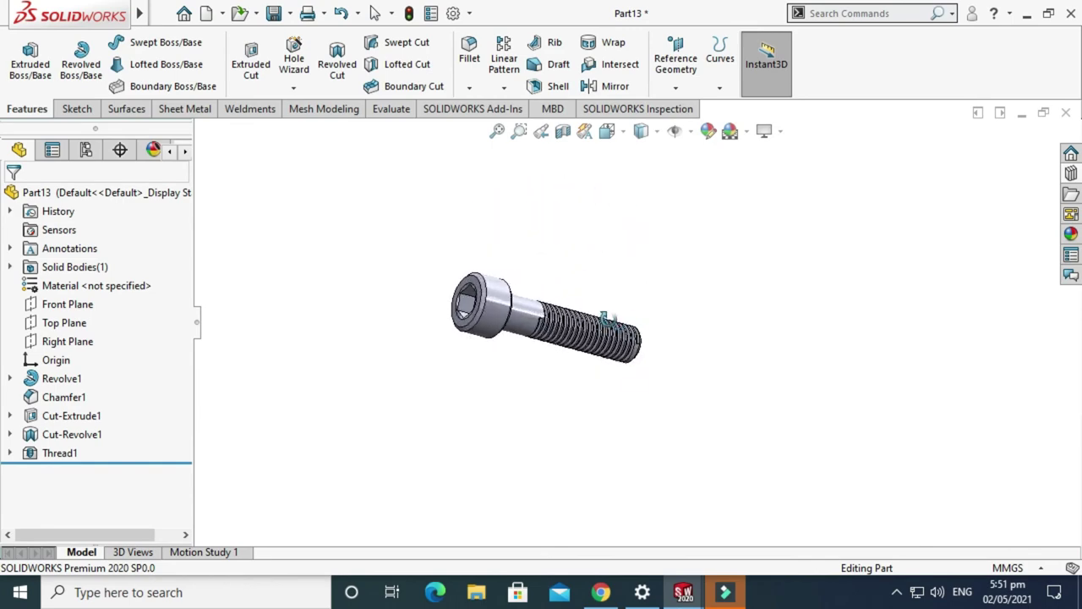
scroll(599, 341, "down", 4)
scroll(616, 252, "up", 2)
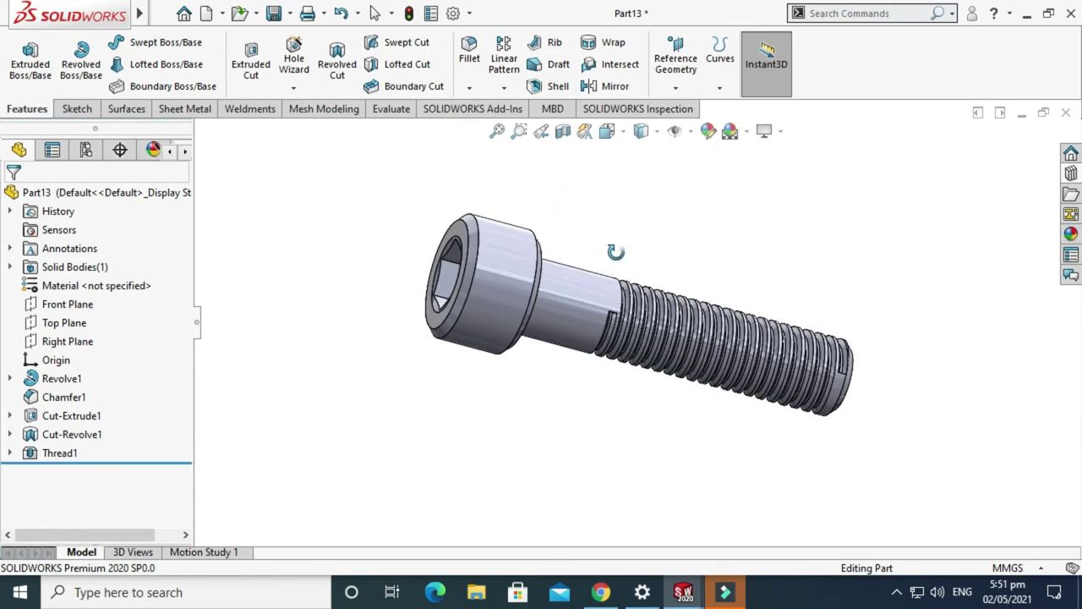
left_click_drag(616, 248, 705, 278)
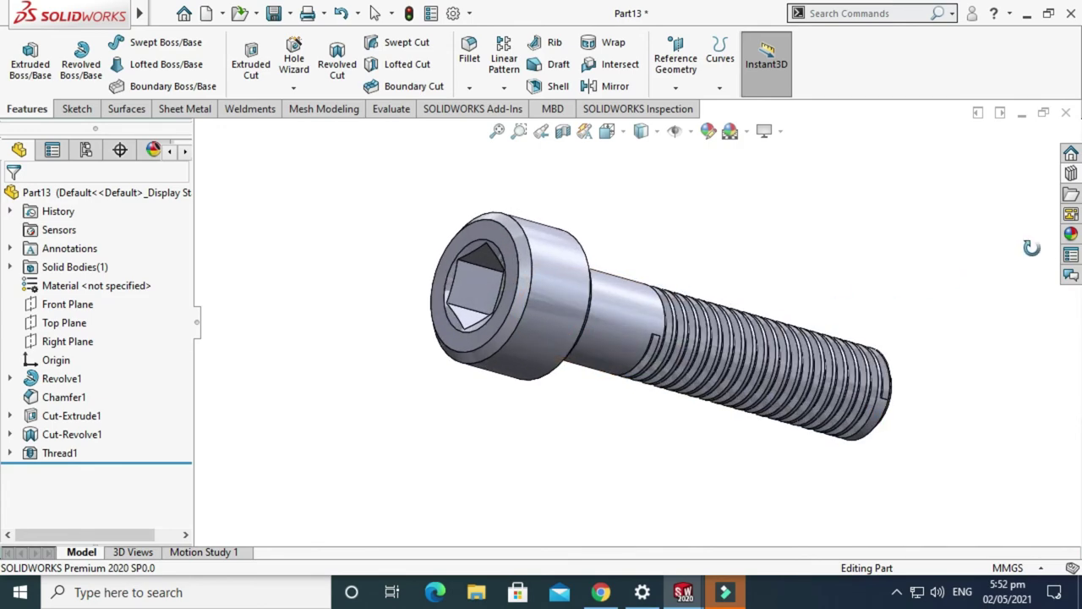
Step: Apply the Metal > Steel matte steel appearance to the whole bolt Body and orbit to view it
left_click(1070, 234)
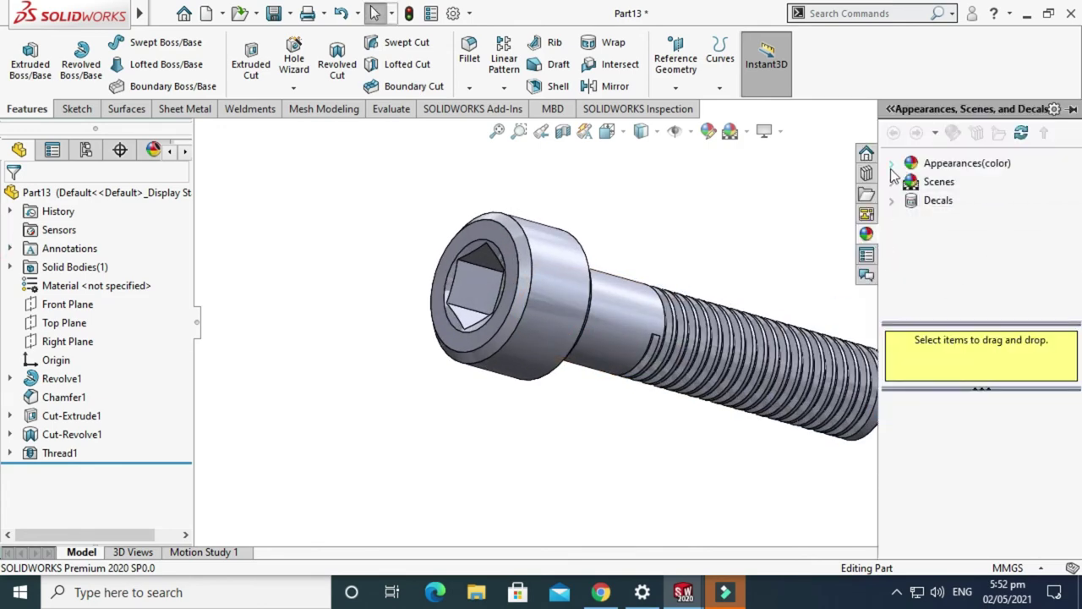
left_click(892, 165)
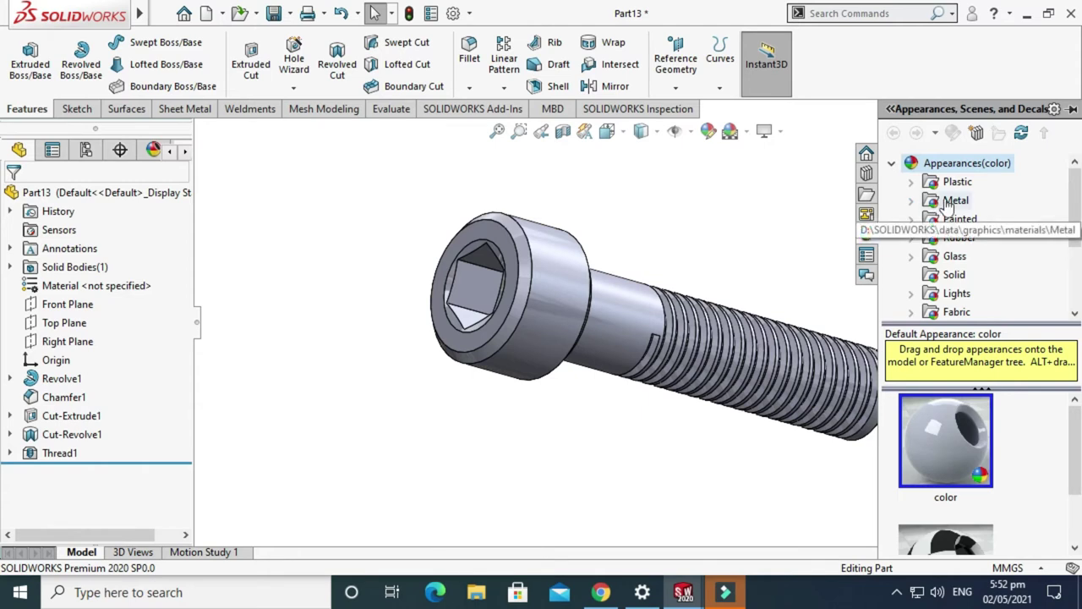
left_click(912, 200)
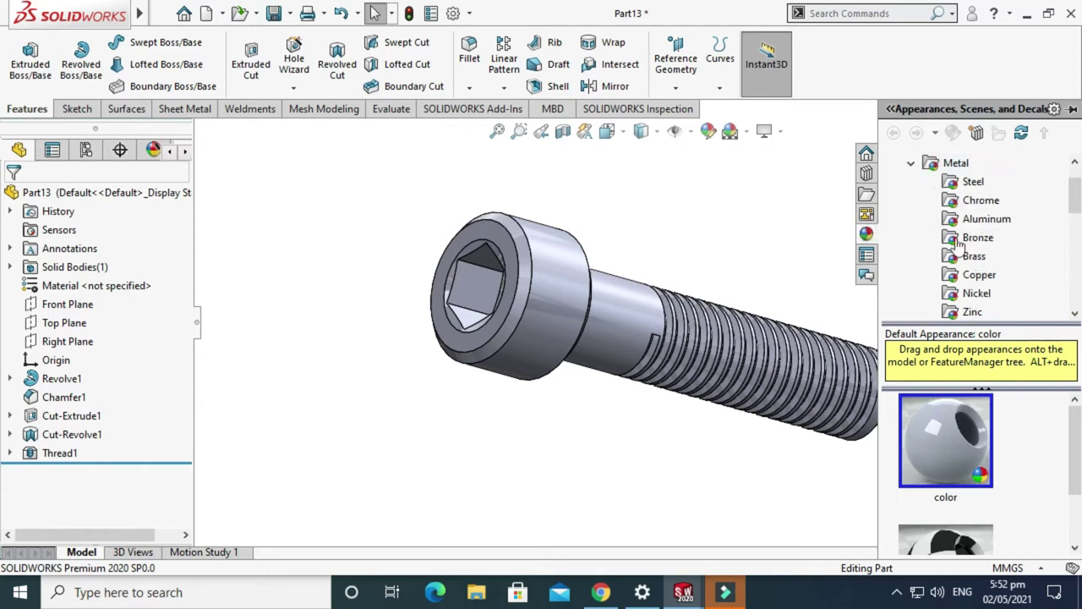
left_click(972, 181)
scroll(943, 457, "down", 6)
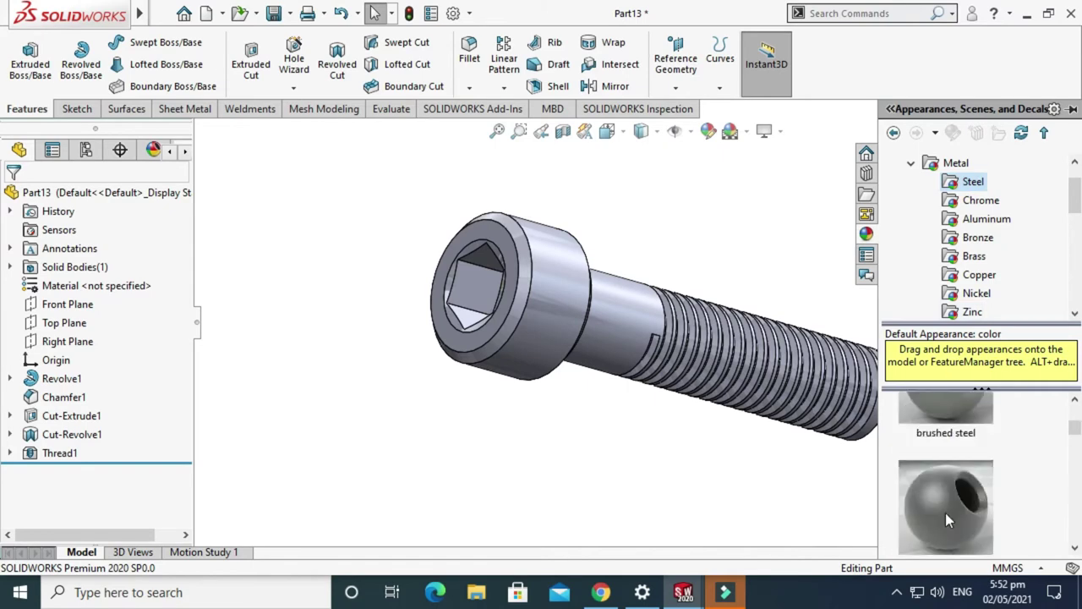
scroll(947, 512, "down", 1)
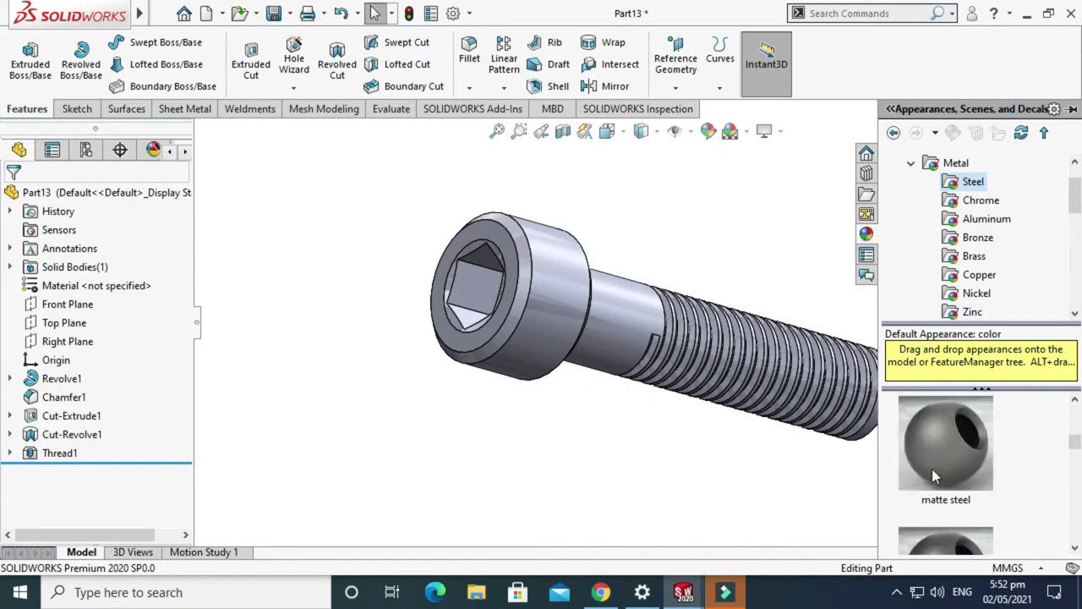
left_click_drag(938, 406, 693, 336)
left_click(696, 338)
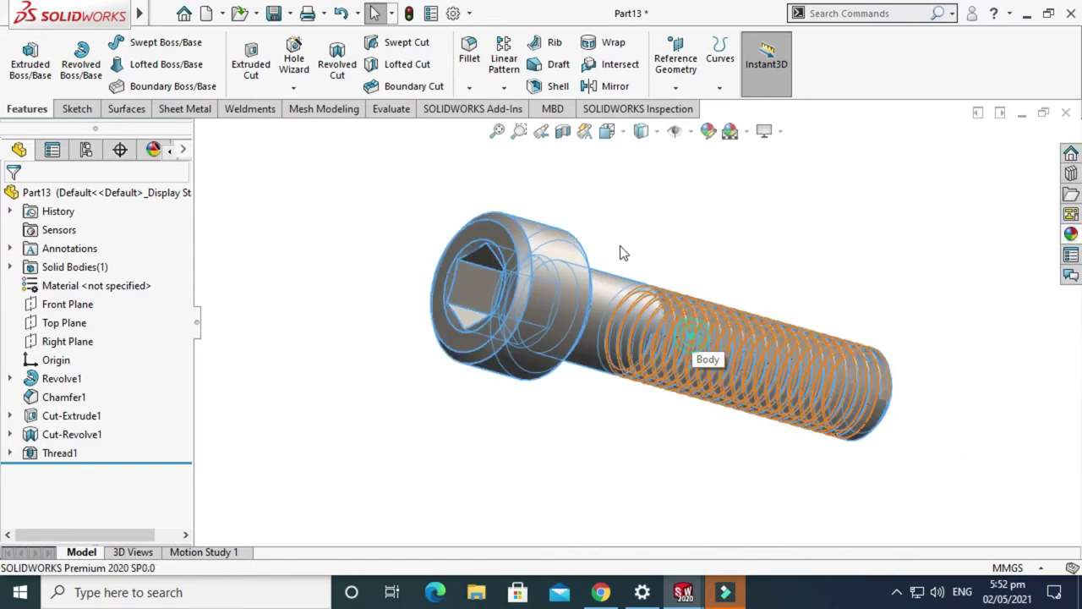
right_click(648, 182)
left_click(704, 253)
left_click_drag(705, 253, 665, 306)
Step: Send the Part13 bolt from SOLIDWORKS to KeyShot 9 via Tools > KeyShot 9
mouse_move(140, 13)
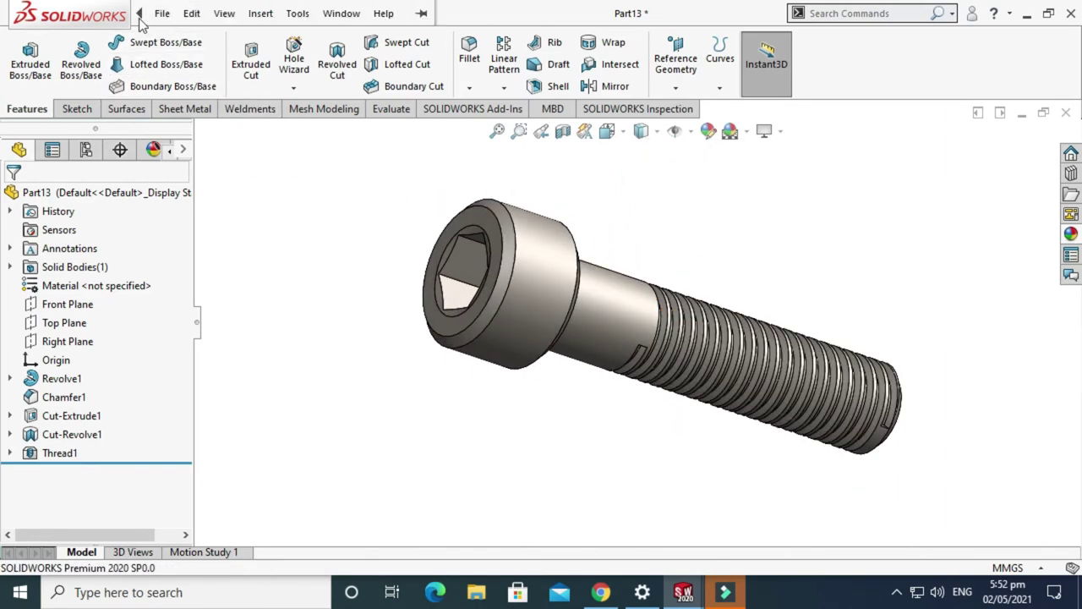
left_click(259, 12)
mouse_move(296, 15)
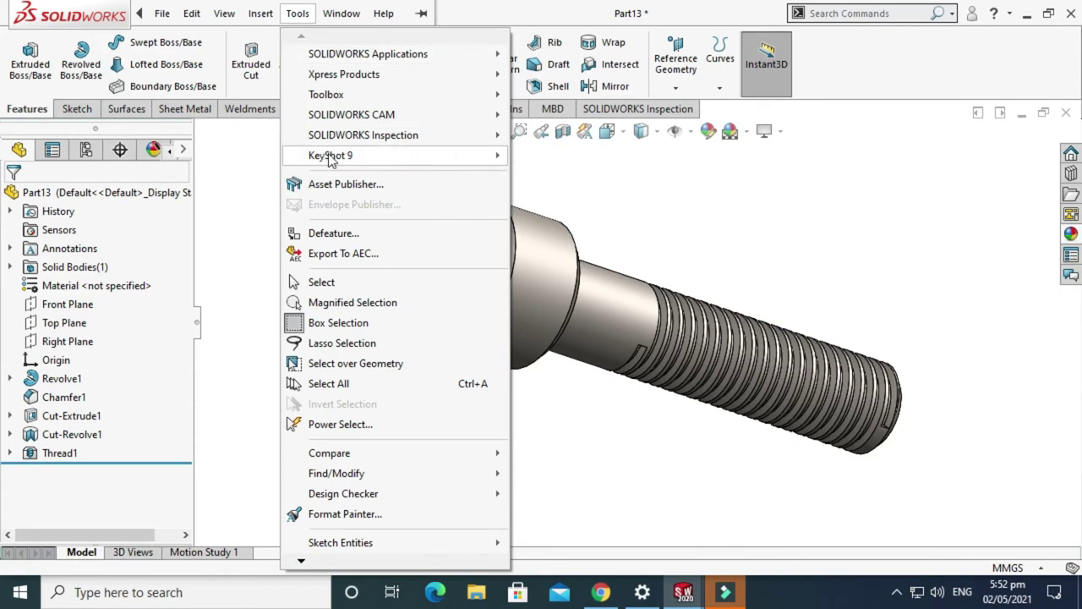
mouse_move(486, 155)
left_click(539, 155)
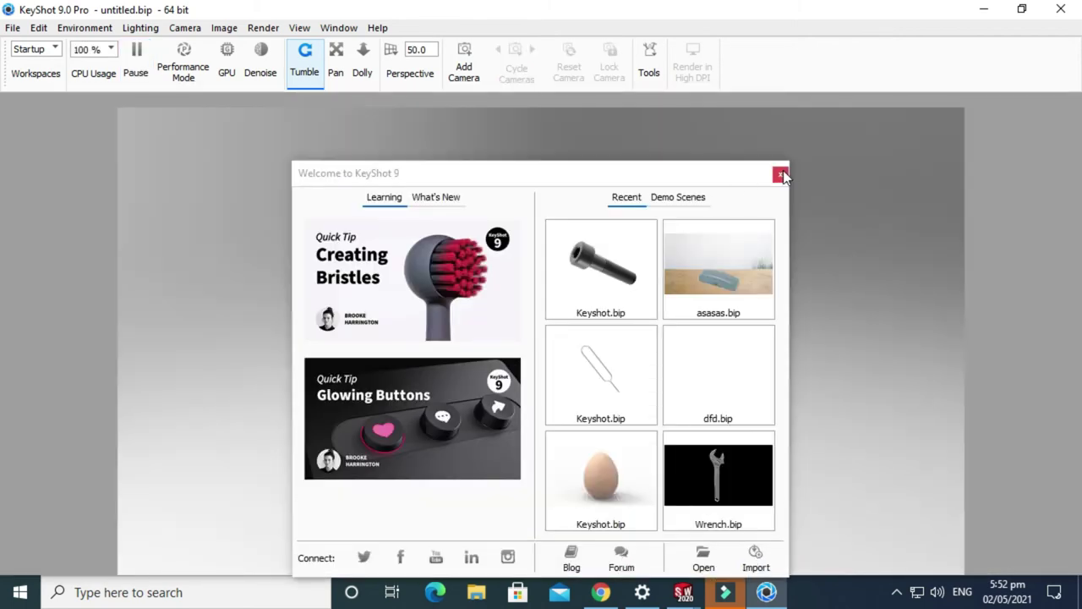
Step: Dismiss the KeyShot Welcome window and turn off Environment > Ground Shadows
left_click(779, 175)
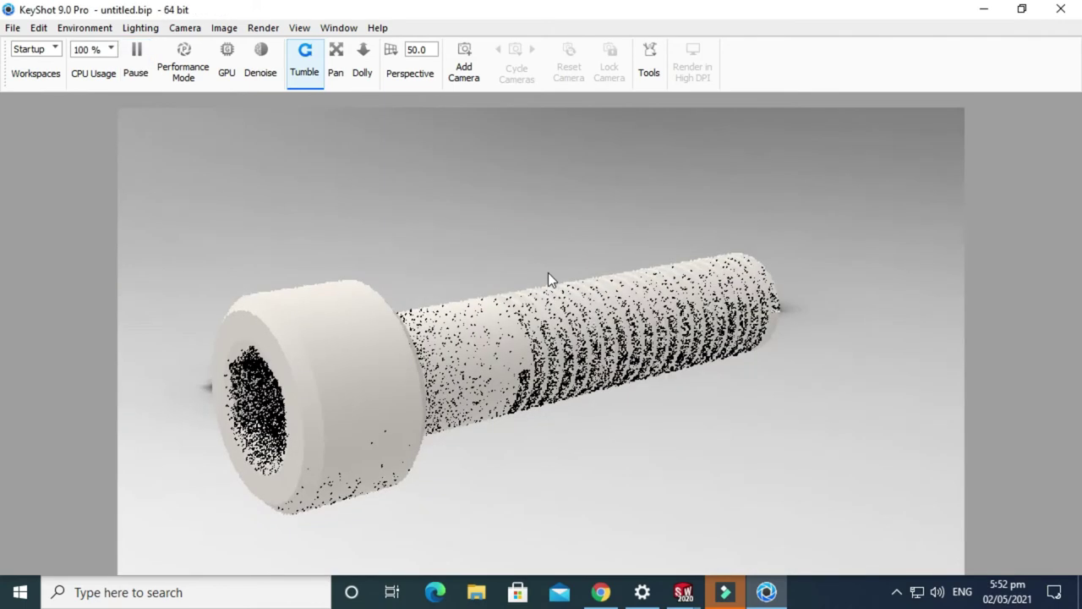
left_click(88, 28)
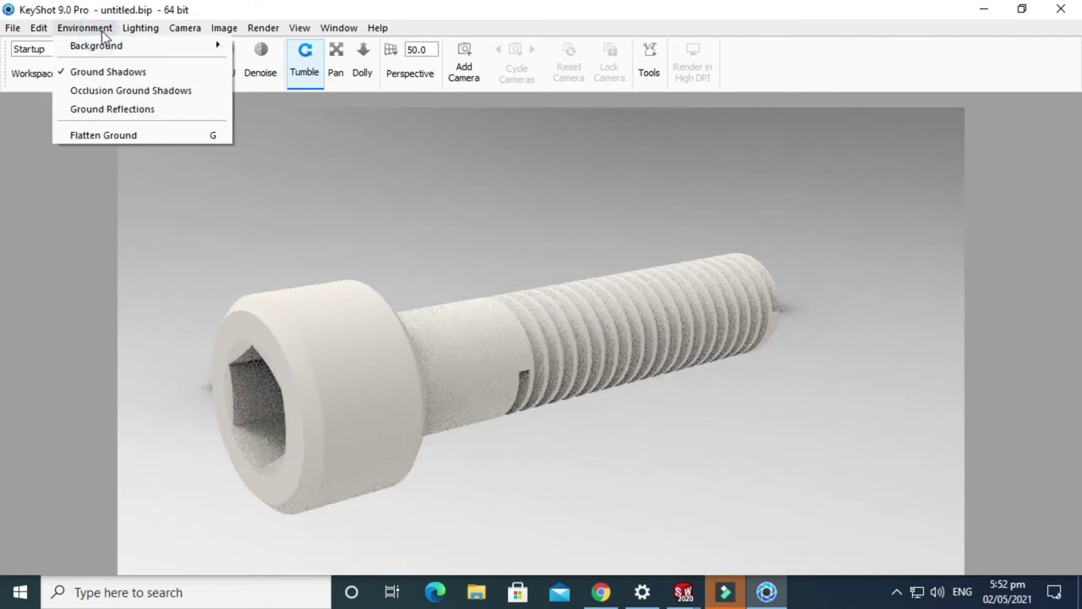
left_click(97, 75)
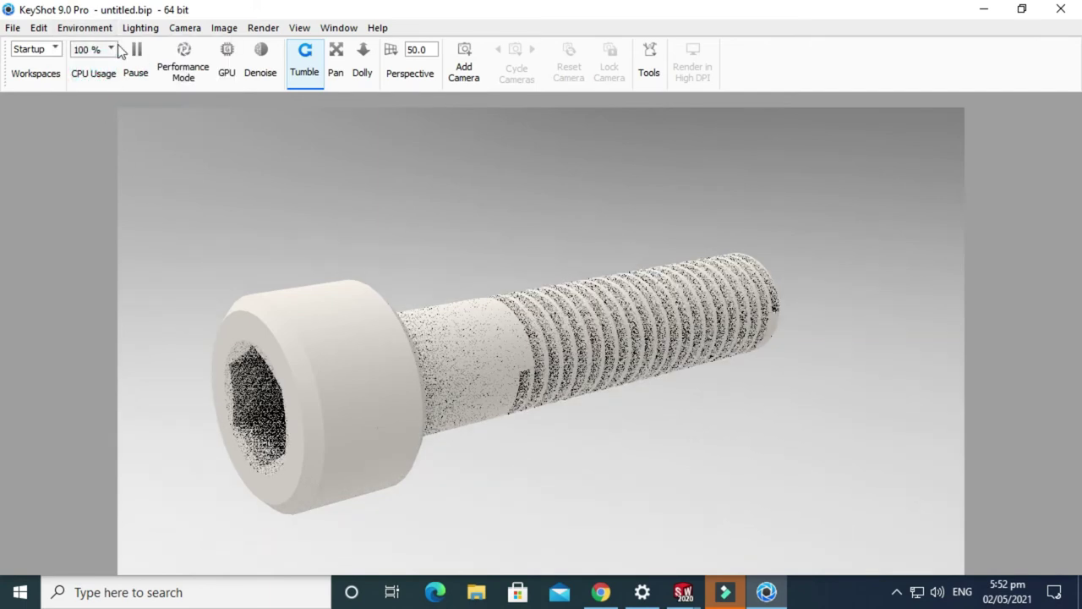
left_click(85, 28)
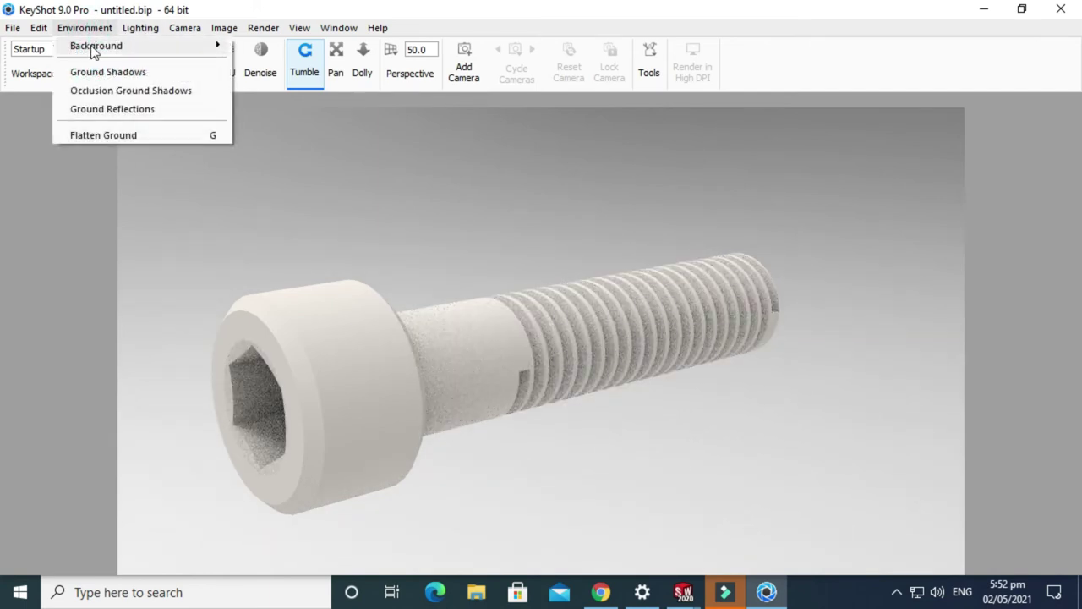
mouse_move(92, 46)
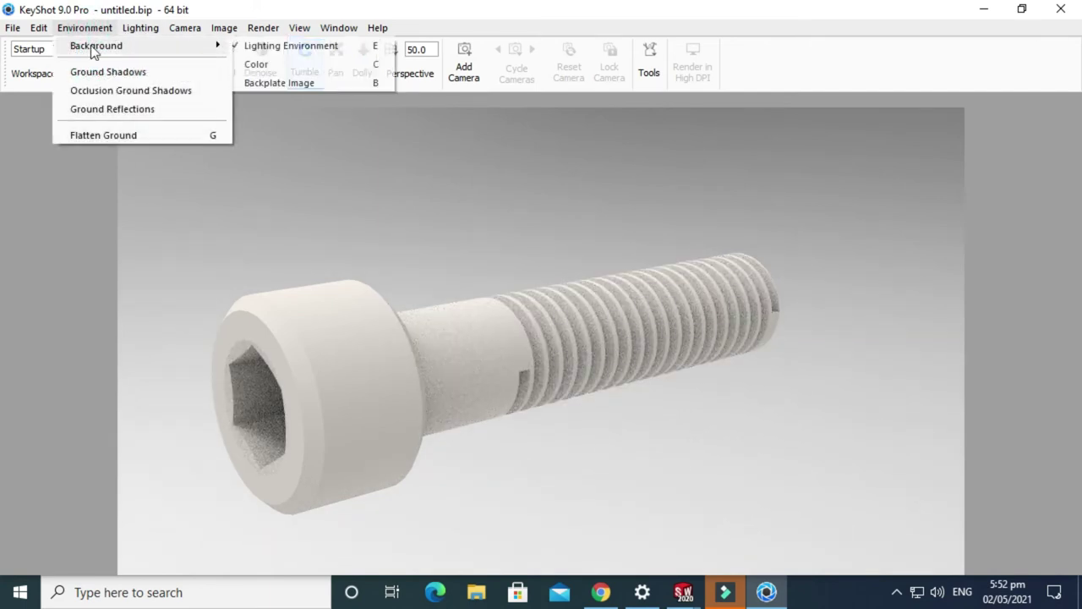
Step: Make the background a plain white colour and show the Project Material panel
left_click(267, 63)
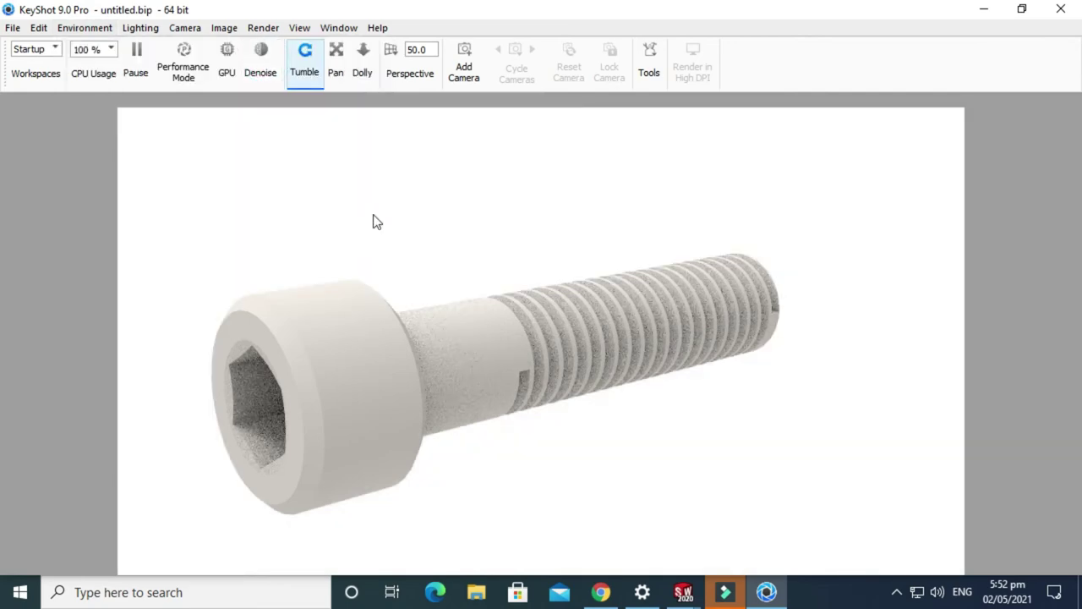
left_click_drag(377, 221, 354, 204)
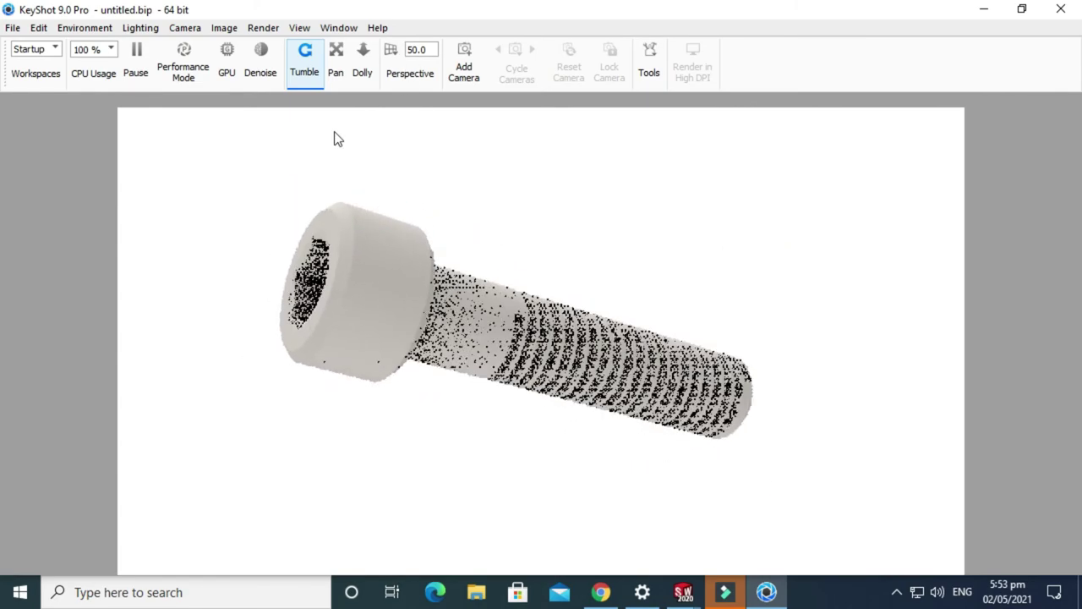
left_click(328, 29)
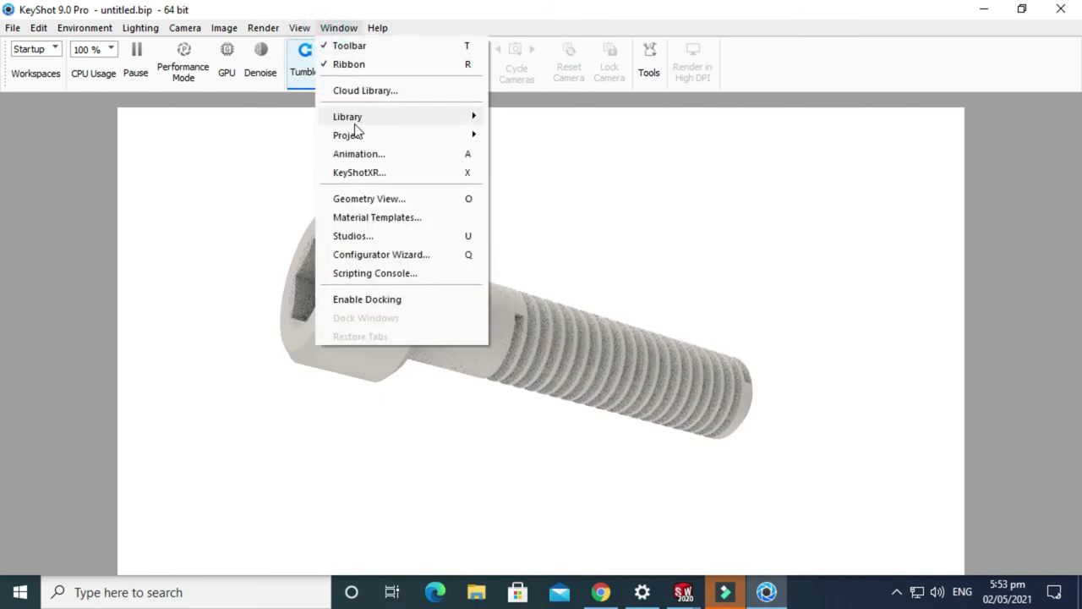
mouse_move(361, 137)
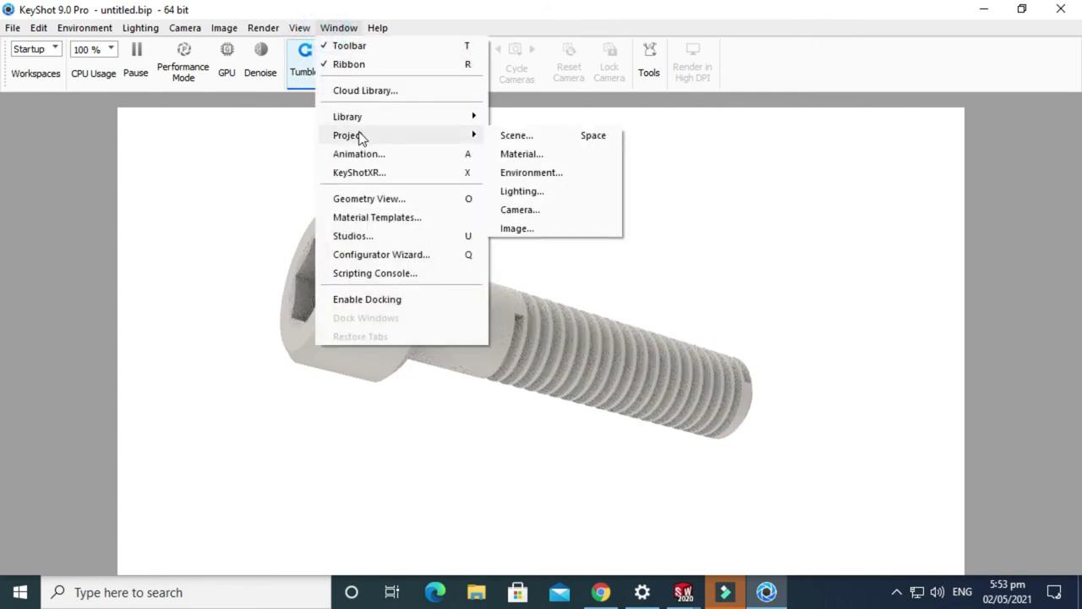
left_click(519, 153)
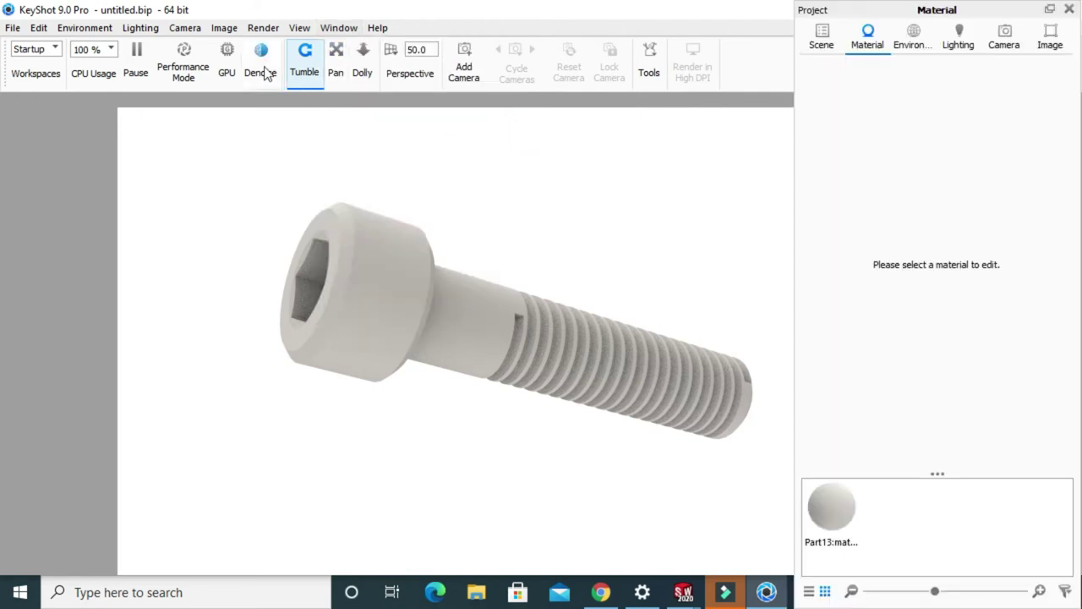
Step: Open the Materials library panel from Window > Library
left_click(339, 29)
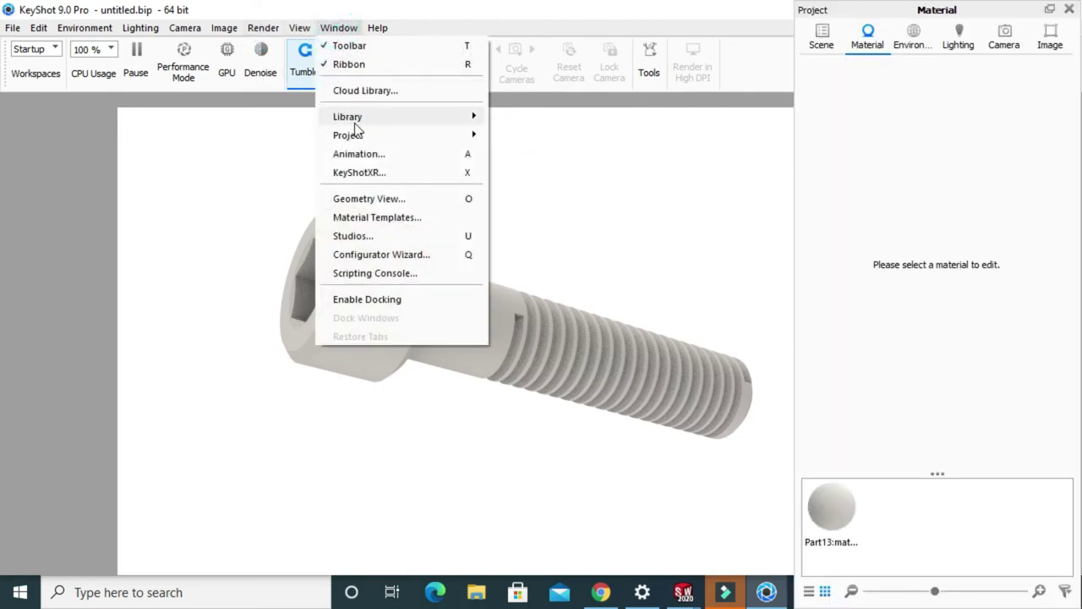
mouse_move(364, 117)
left_click(511, 119)
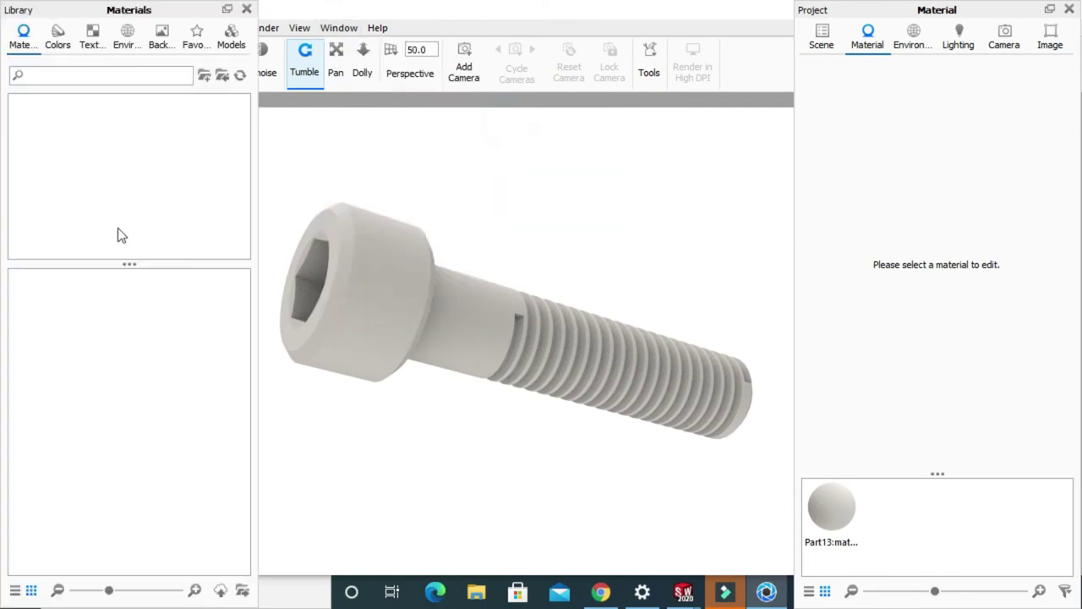
Step: Apply Stainless Steel Polished from the library's Metal > Stainless Steel category to the bolt
left_click(24, 39)
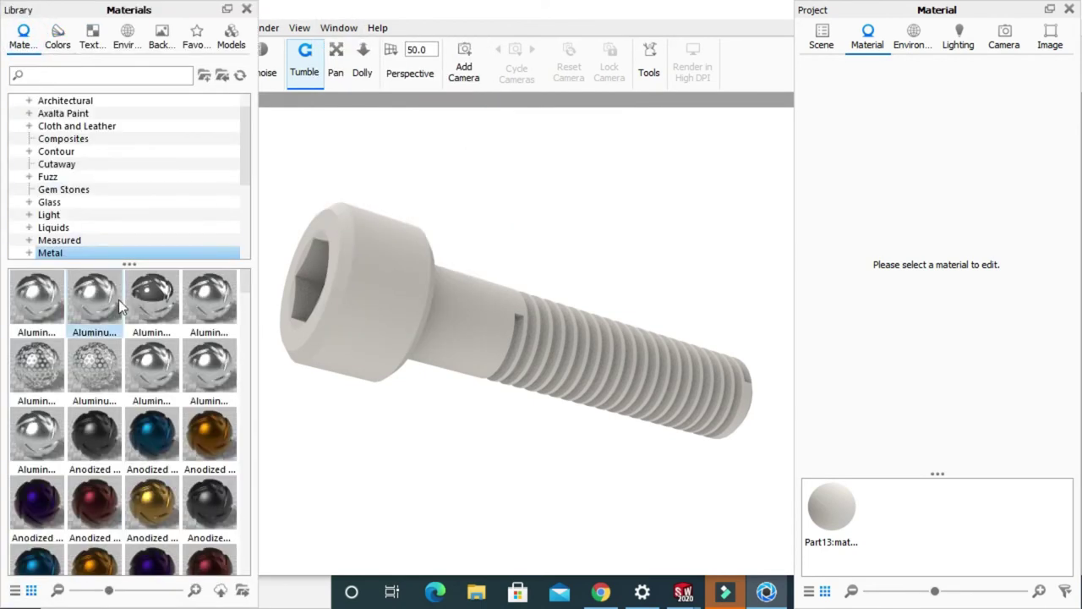
scroll(71, 157, "down", 1)
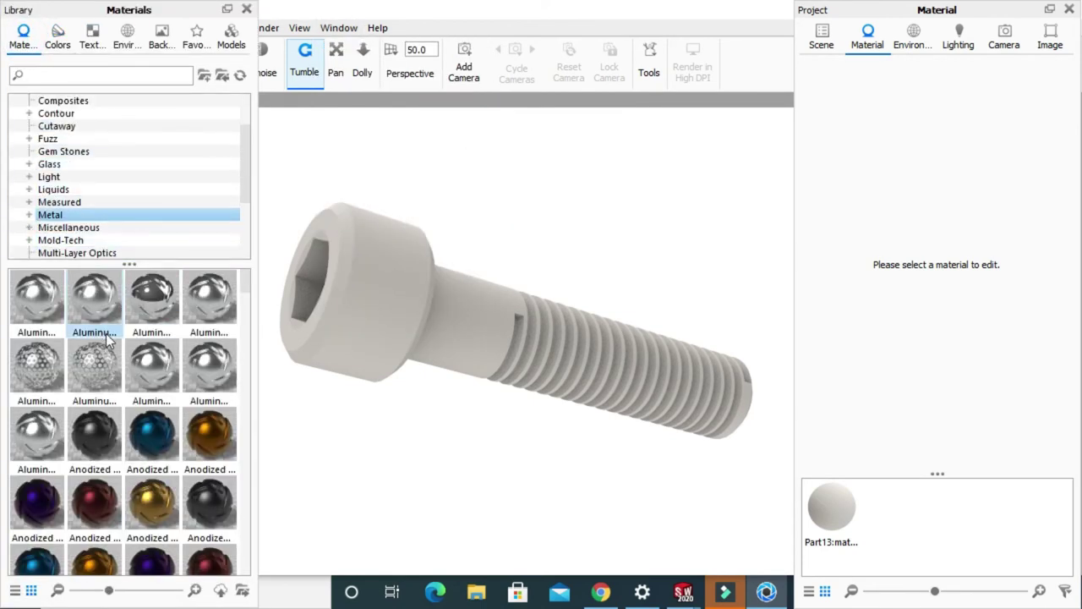
left_click(29, 215)
scroll(90, 196, "down", 1)
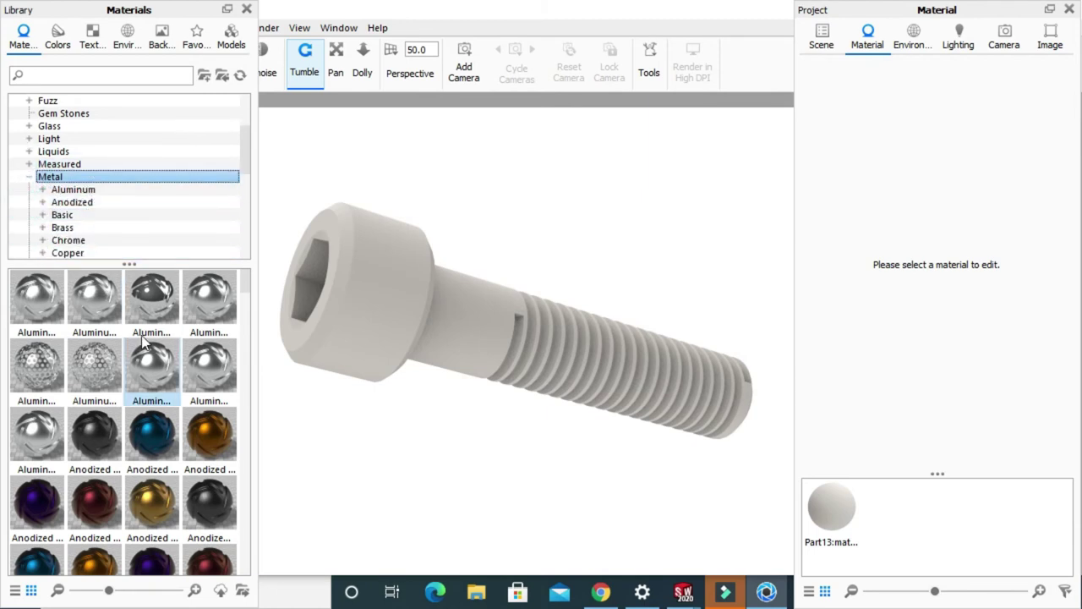
scroll(92, 197, "down", 2)
scroll(89, 161, "up", 1)
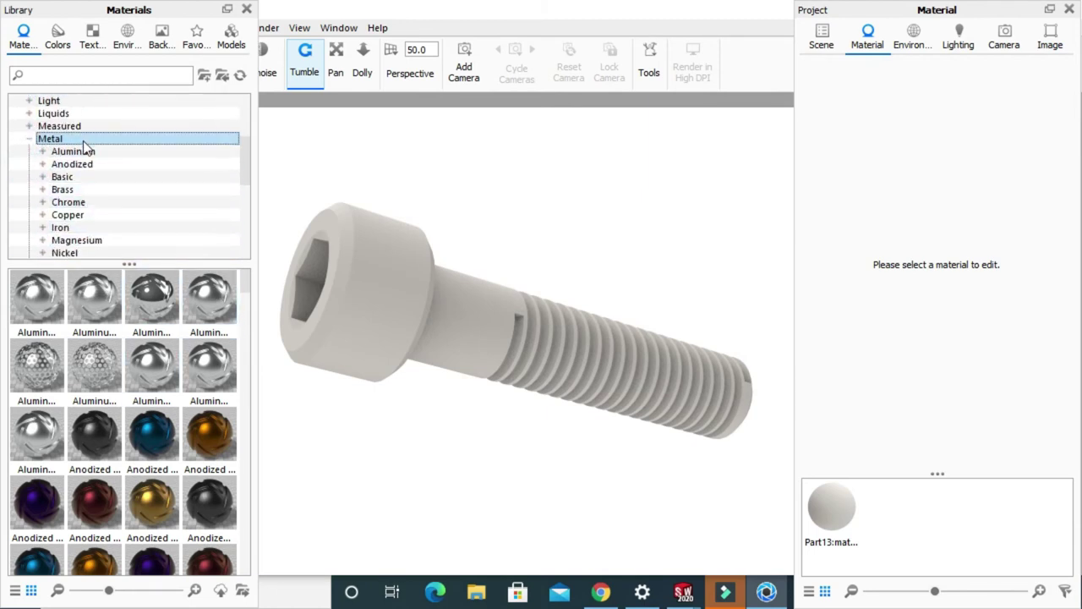
scroll(91, 179, "down", 1)
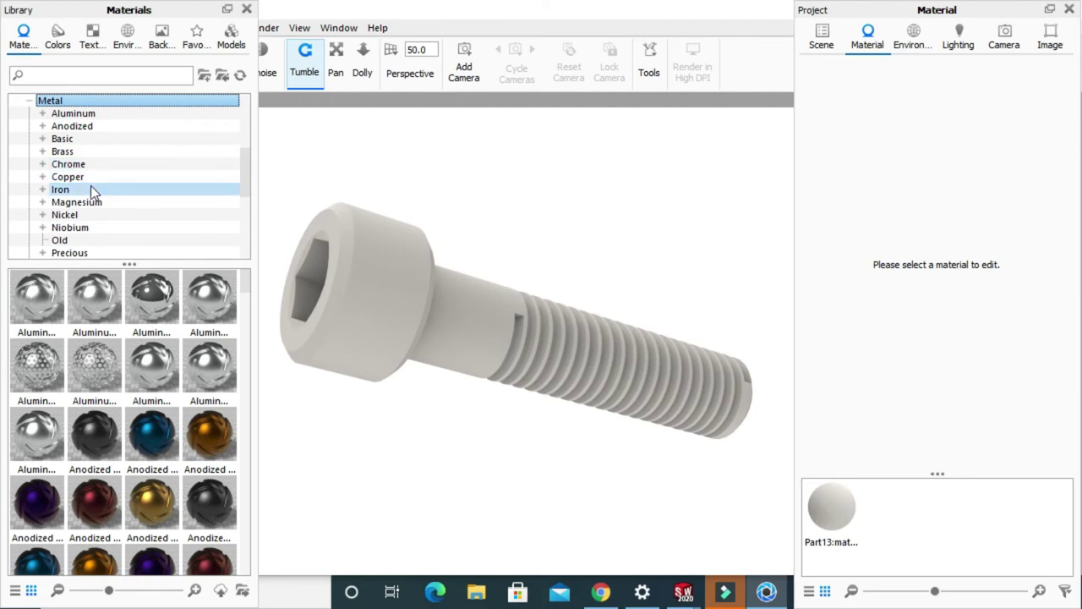
scroll(90, 191, "down", 1)
left_click(88, 227)
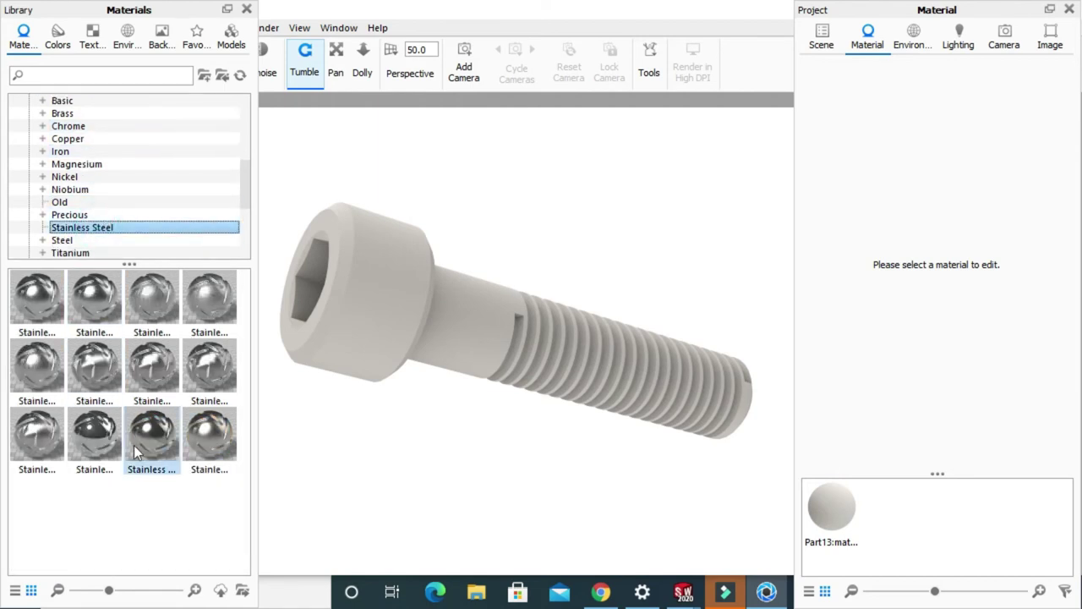
mouse_move(97, 441)
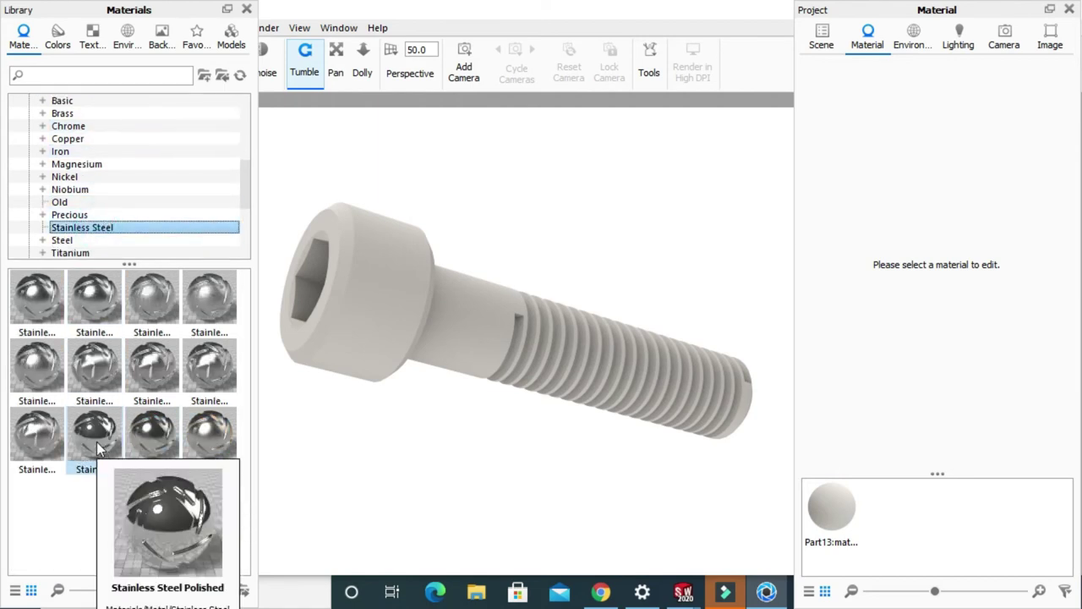
left_click_drag(97, 441, 377, 324)
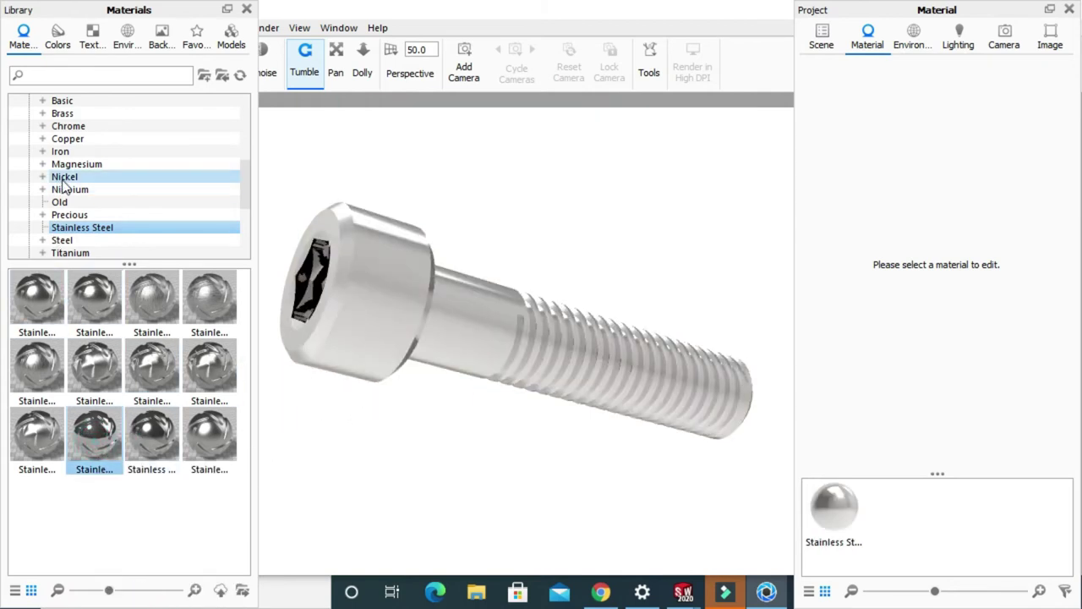
Step: Replace it with Steel Galvanized from Metal > Steel, then list all Metal materials
scroll(74, 237, "down", 1)
scroll(79, 152, "up", 1)
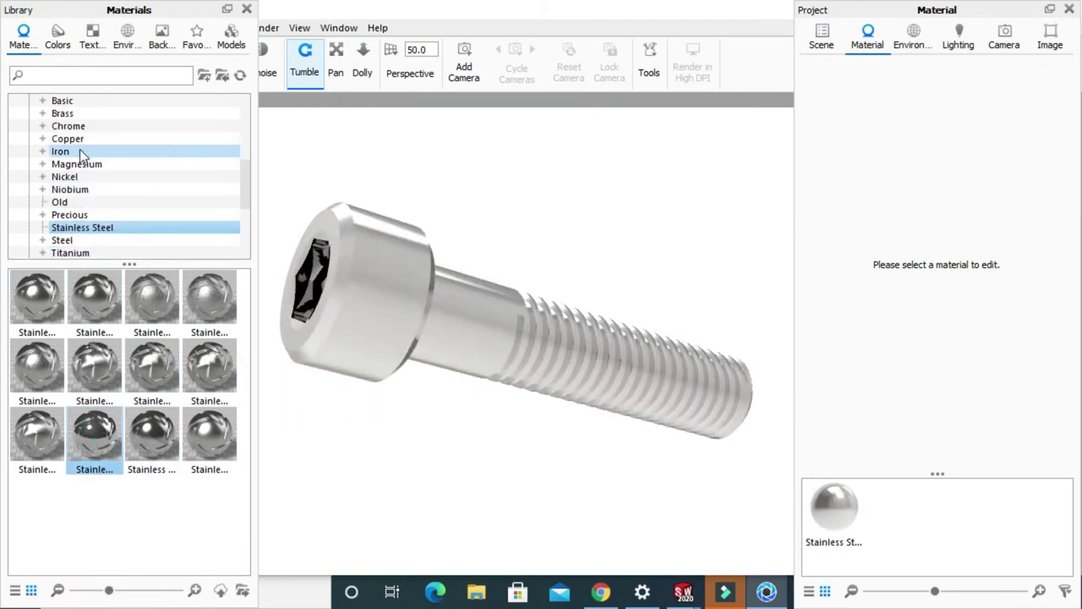
left_click(79, 149)
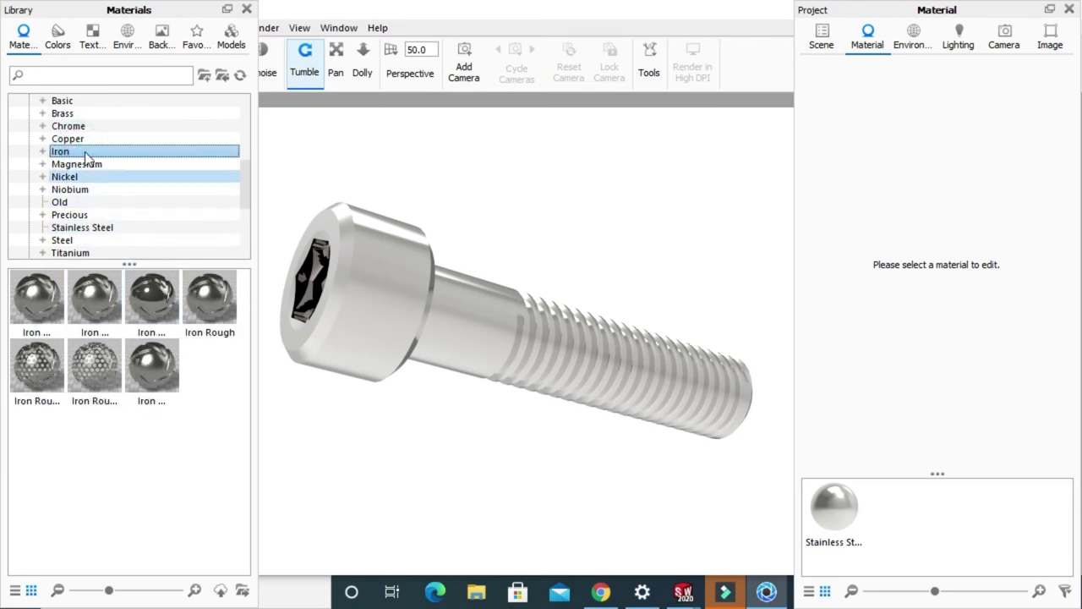
scroll(81, 188, "up", 1)
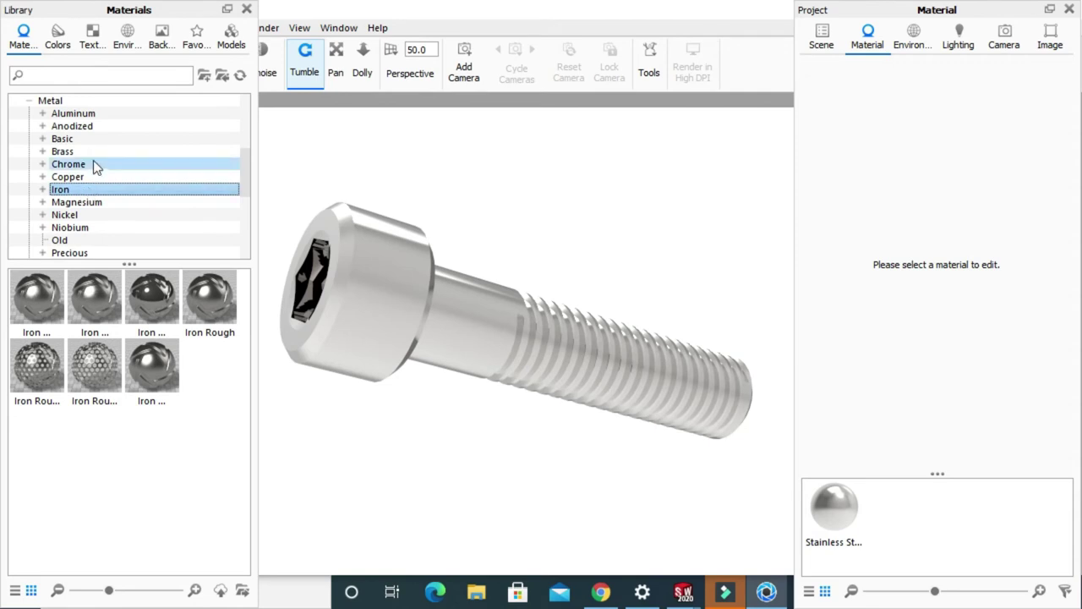
scroll(81, 210, "down", 1)
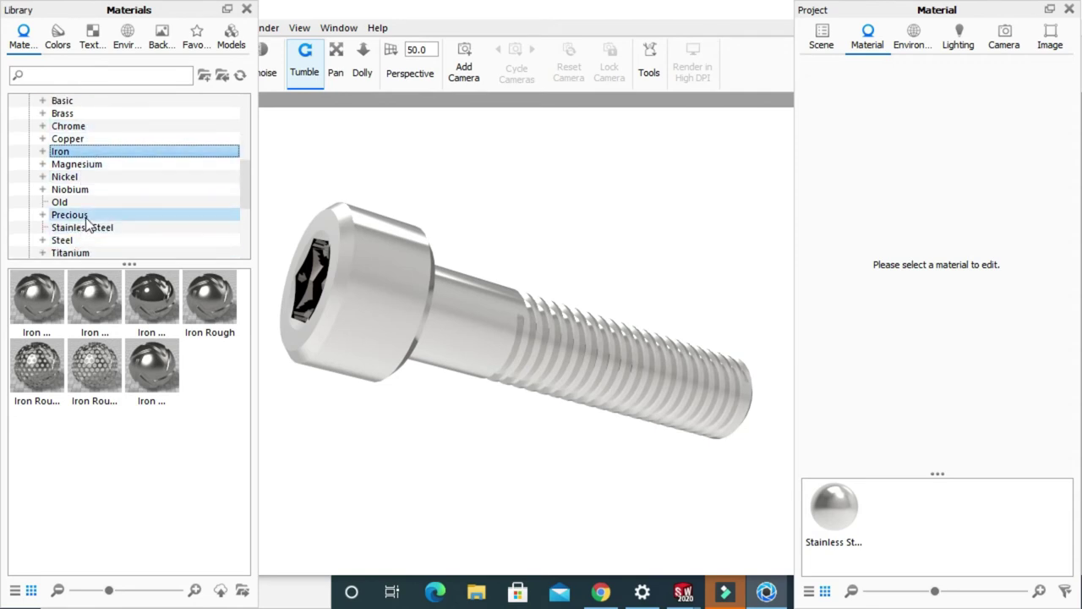
left_click(81, 239)
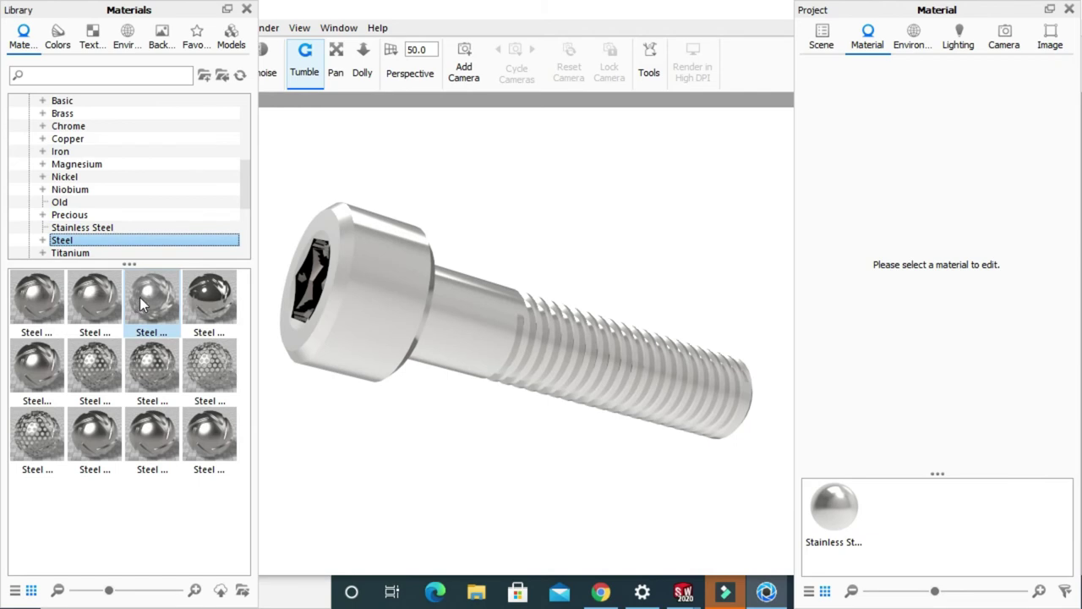
left_click_drag(139, 297, 373, 315)
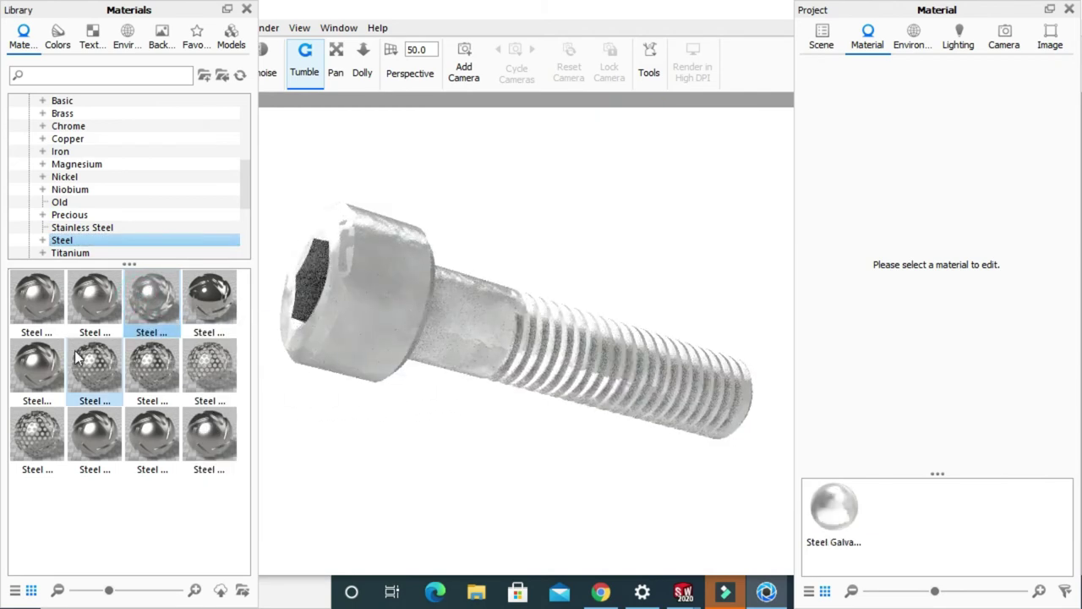
scroll(79, 190, "down", 1)
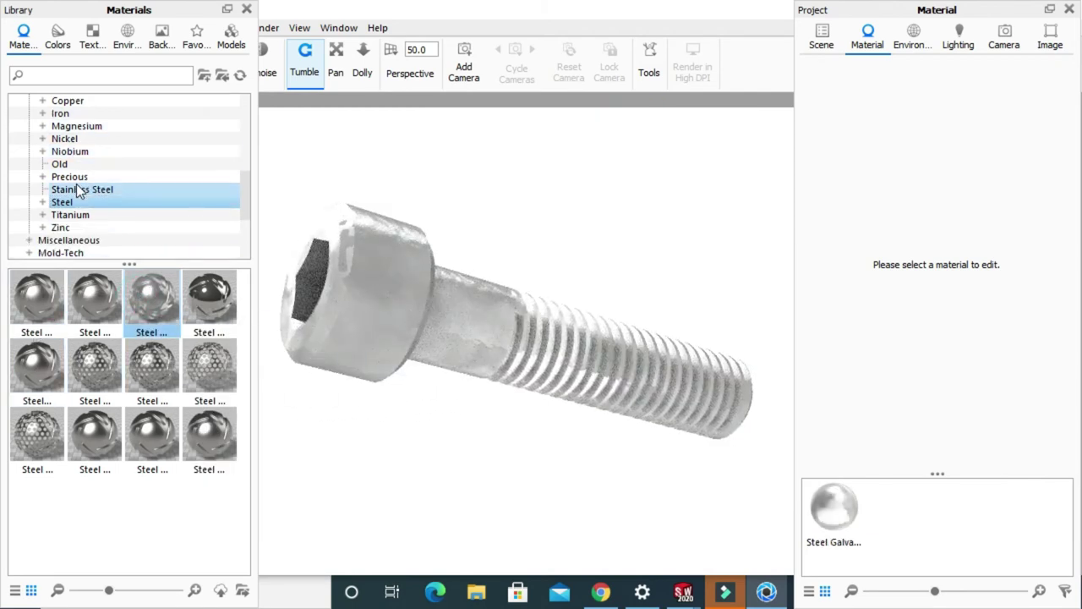
scroll(79, 207, "up", 1)
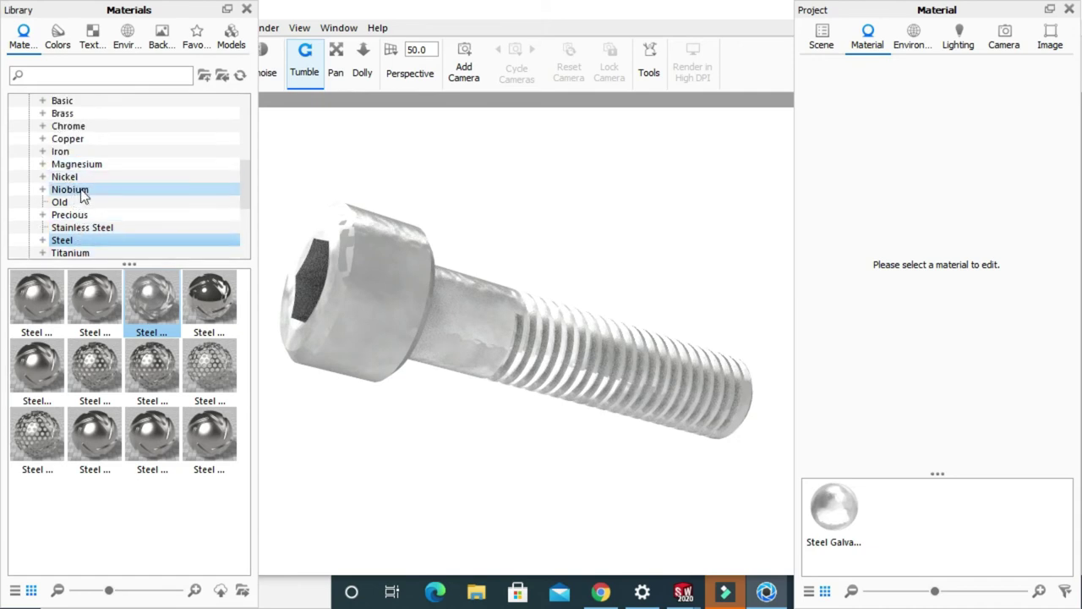
scroll(78, 184, "up", 2)
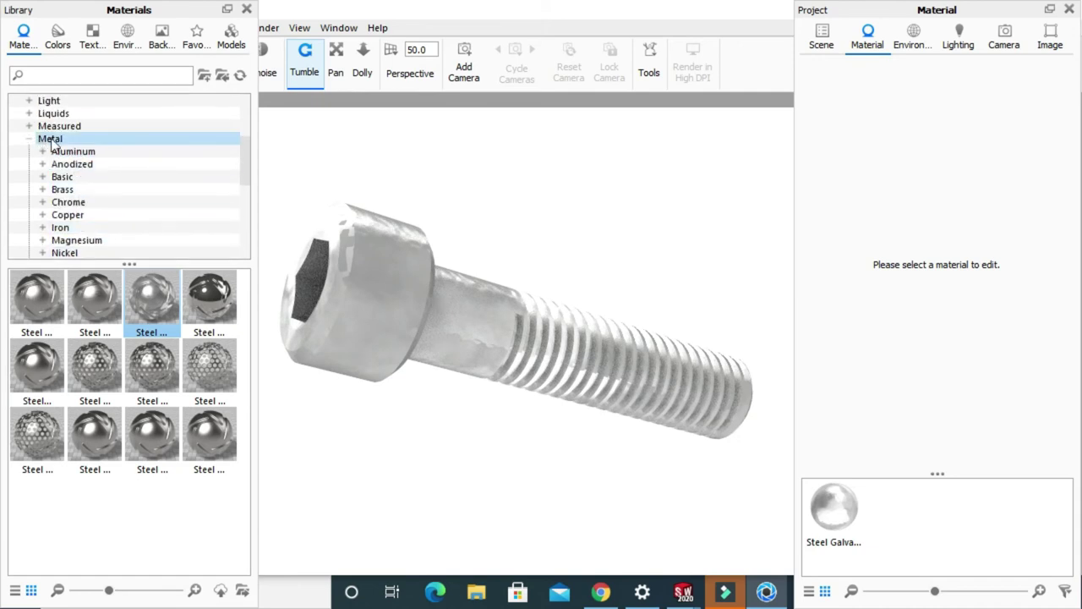
left_click(42, 140)
Step: Give the bolt the black Anodized metal material, inspect it, and close the library
left_click(29, 138)
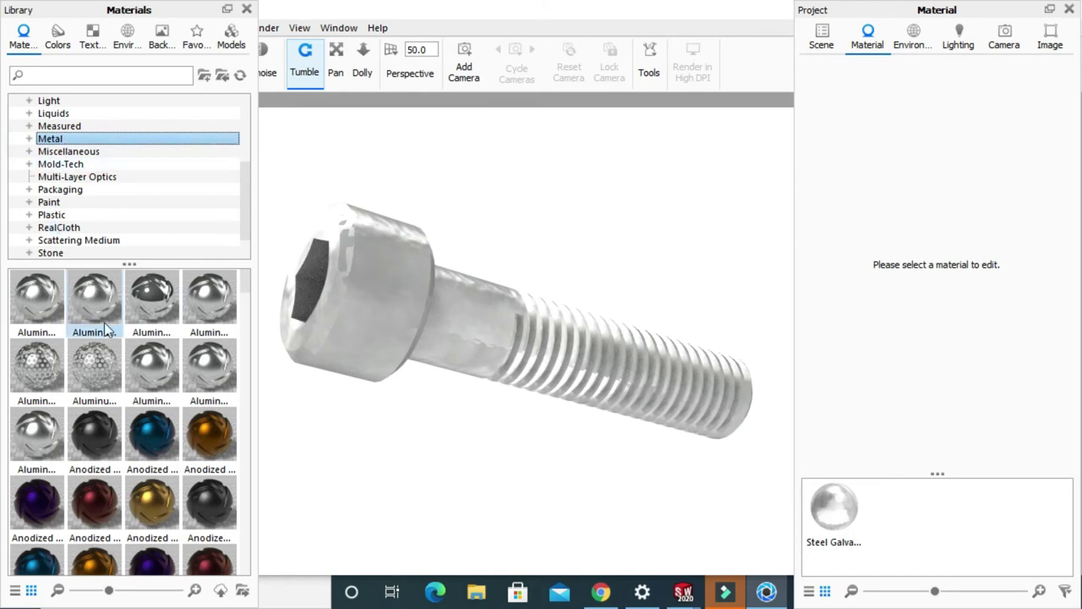
scroll(245, 292, "down", 1)
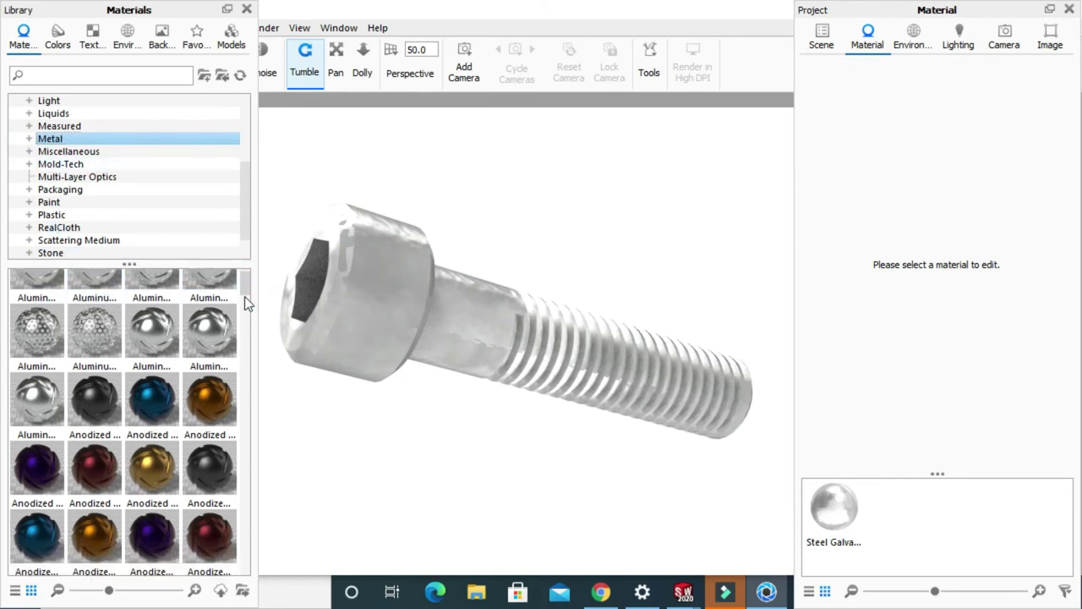
left_click_drag(95, 398, 357, 316)
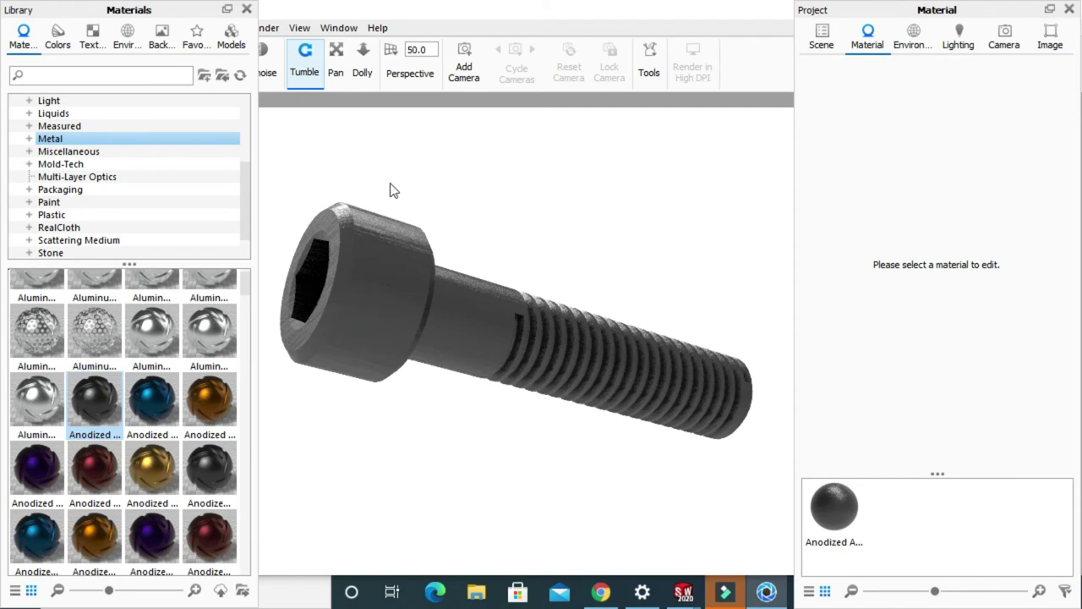
left_click_drag(390, 188, 401, 193)
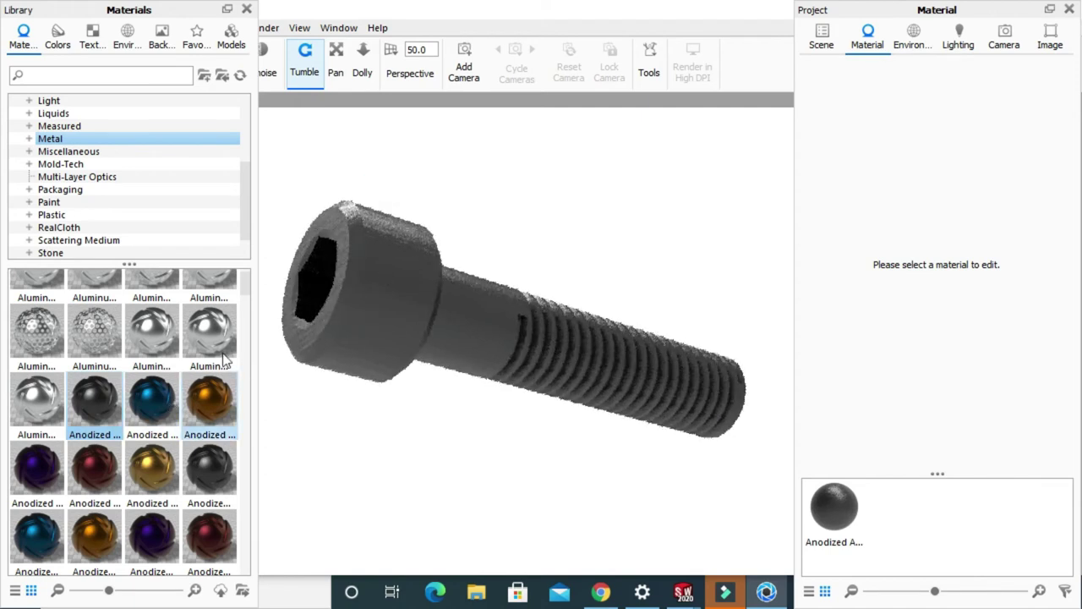
mouse_move(245, 287)
left_mouse_down()
mouse_move(246, 334)
mouse_move(229, 291)
left_mouse_up()
scroll(211, 380, "down", 1)
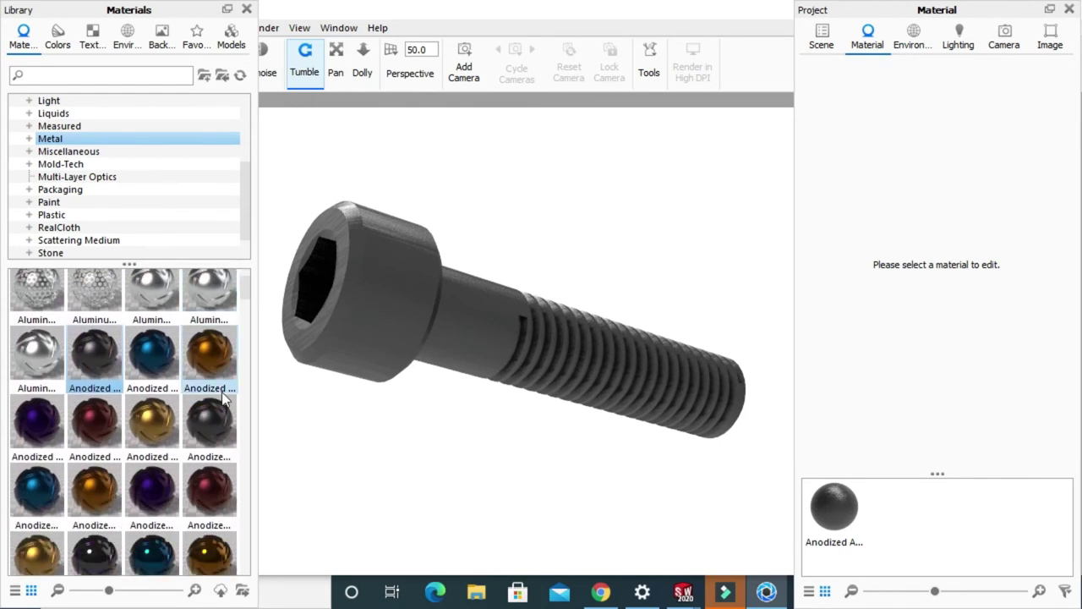
left_click_drag(209, 422, 362, 323)
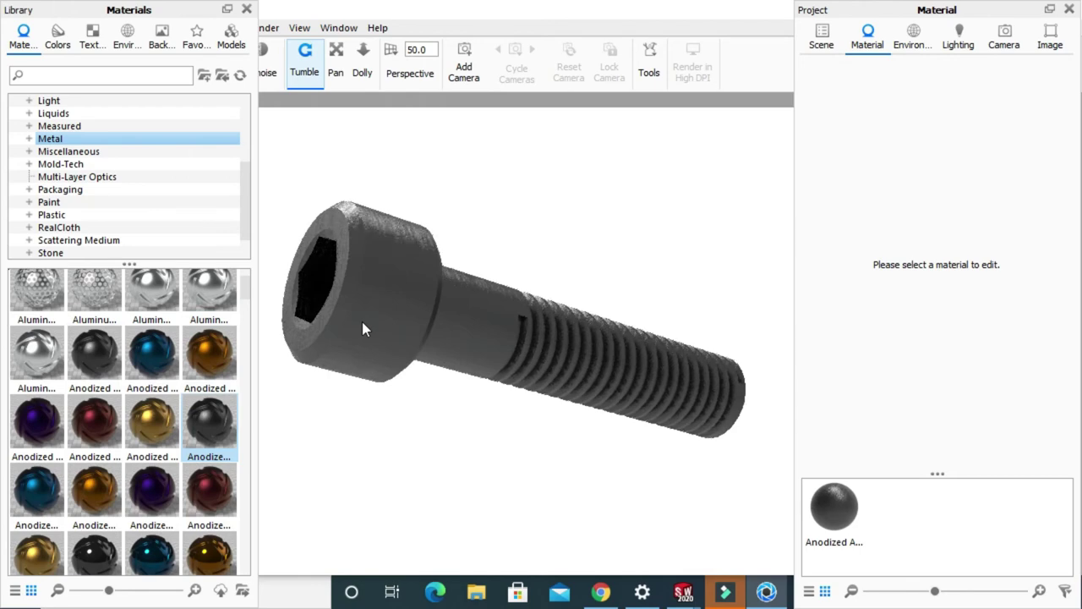
left_click_drag(466, 200, 374, 240)
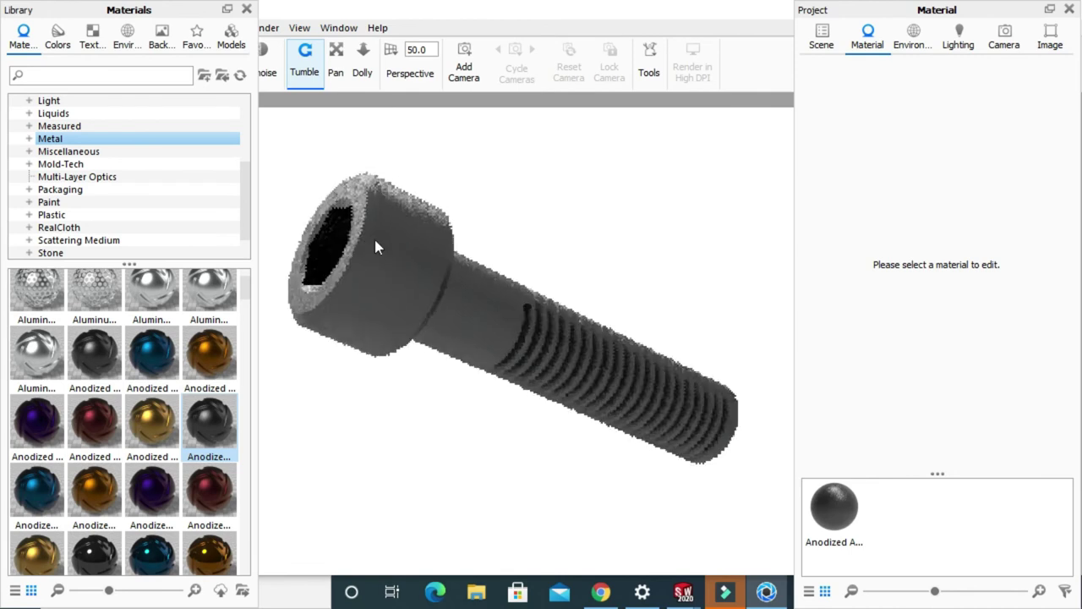
left_click(246, 12)
left_click(109, 29)
Step: Switch off Self Shadows in the Lighting settings
mouse_move(132, 32)
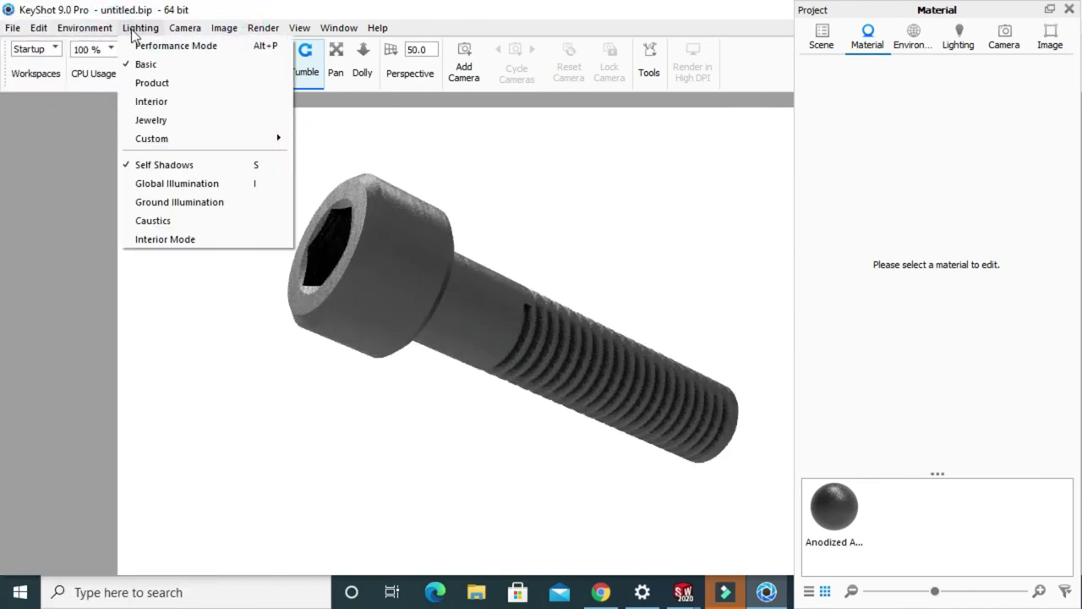
left_click(153, 170)
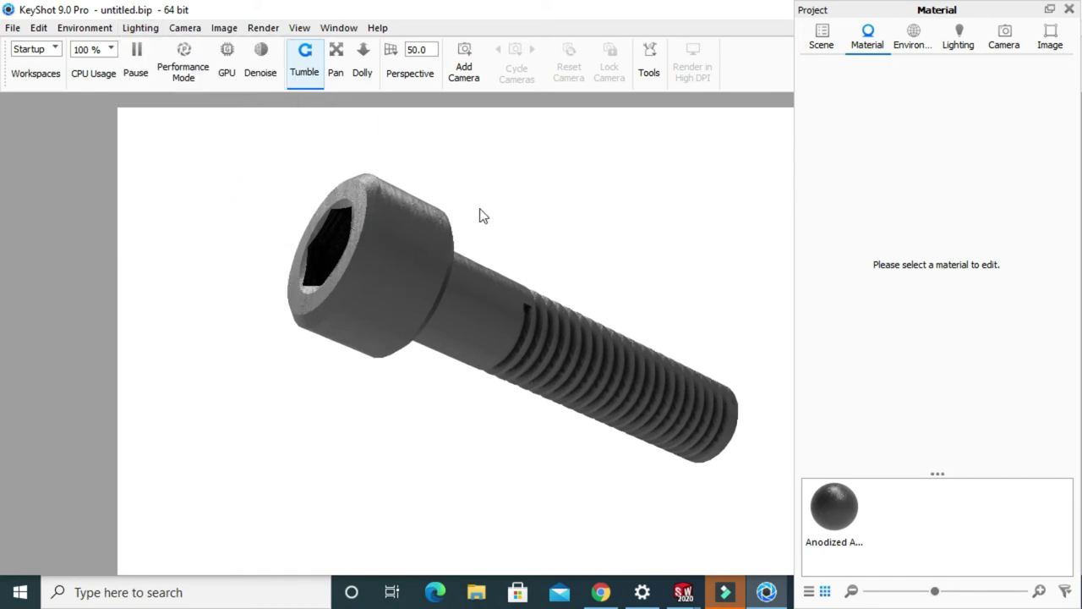
left_click_drag(479, 216, 403, 242)
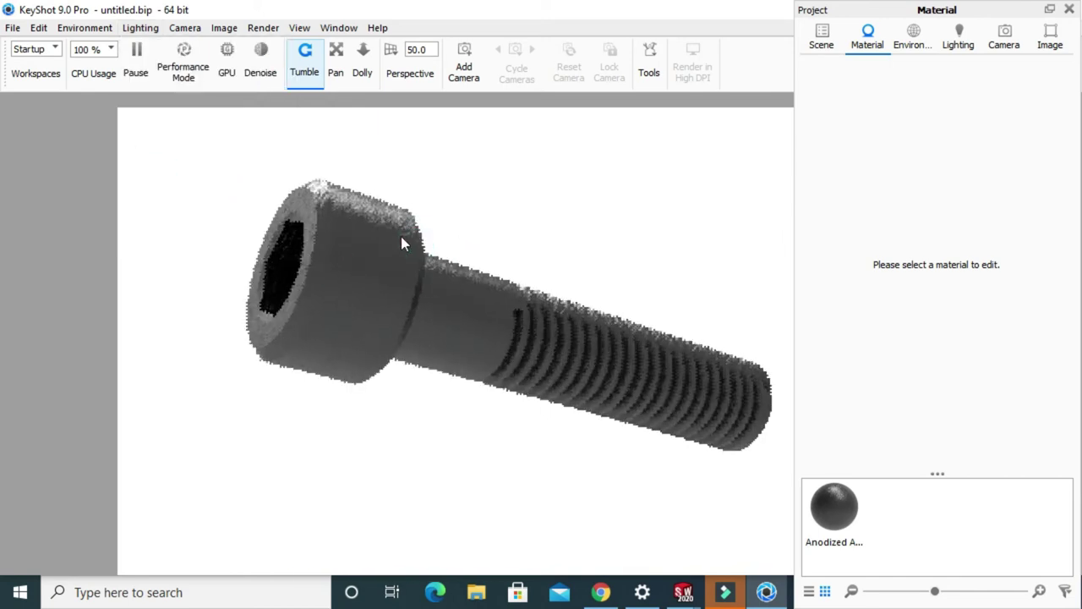
Step: Set the render resolution to the Landscape 1280 x 720 preset
left_click(221, 28)
mouse_move(234, 51)
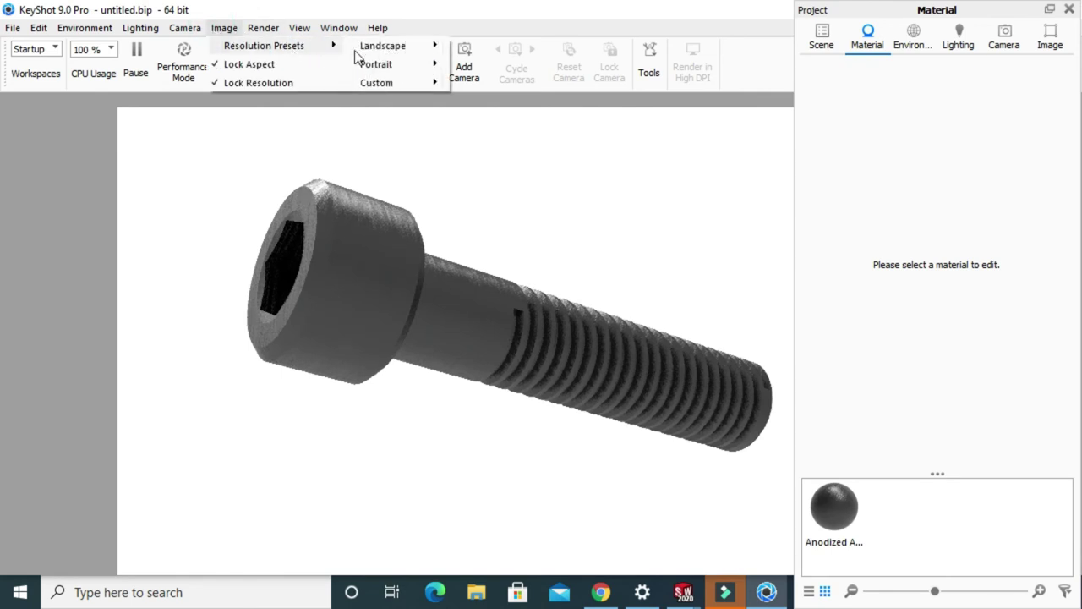
mouse_move(378, 50)
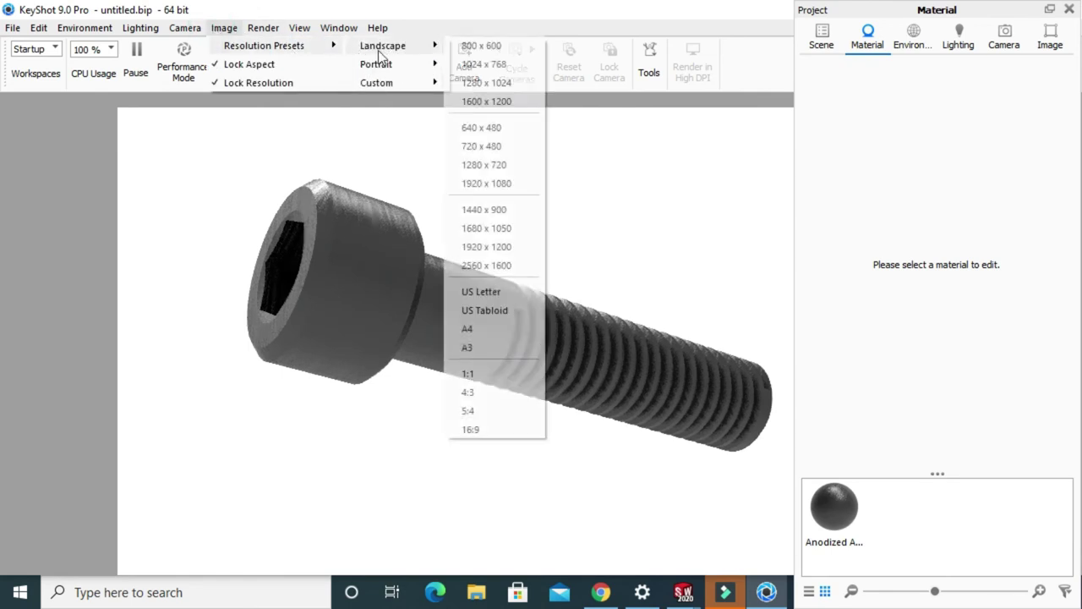
left_click(502, 169)
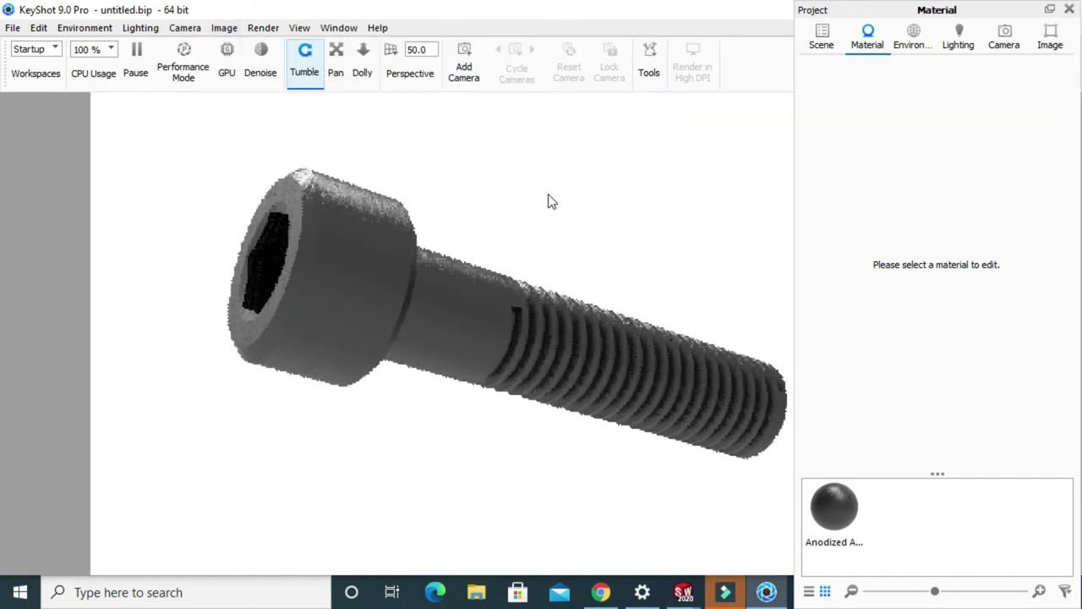
Step: Set environment brightness to 0.828 and contrast 1.13, then close the Project panel
left_click(913, 42)
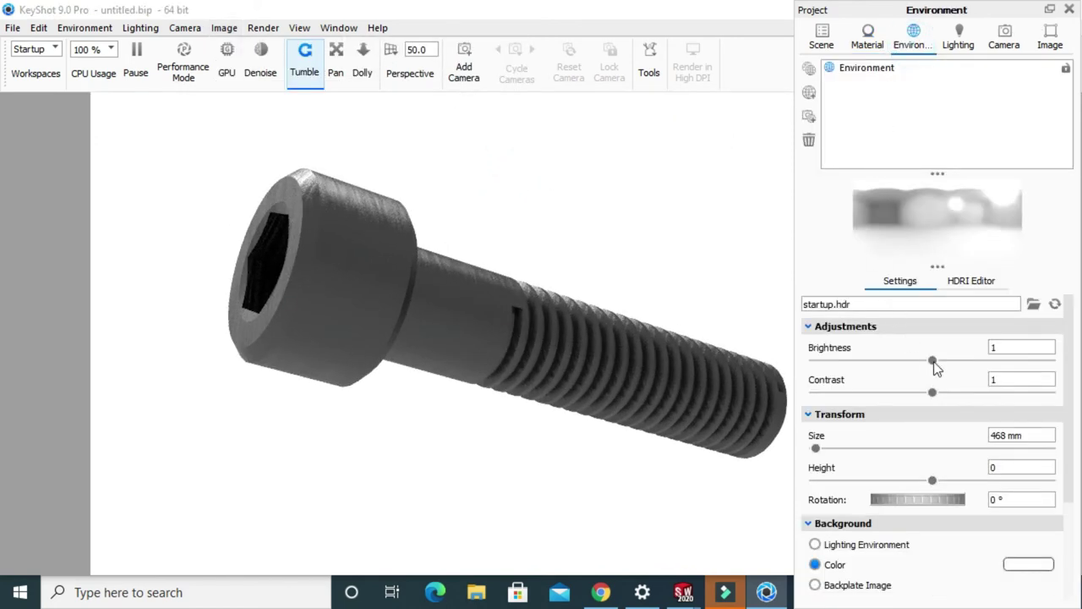
left_click_drag(935, 367, 949, 395)
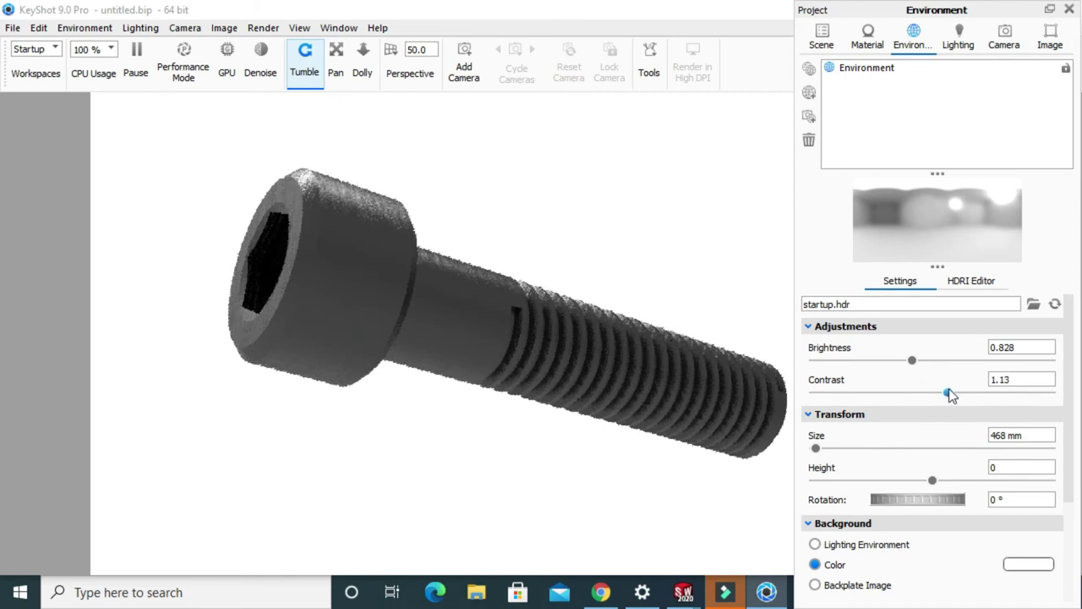
left_click(1069, 9)
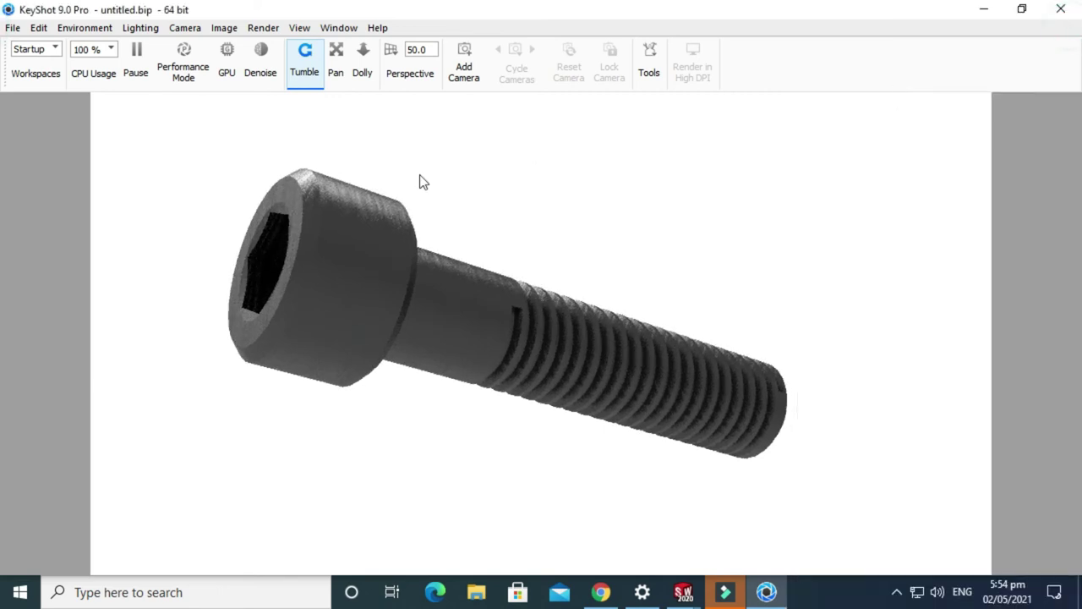
left_click(391, 54)
left_click(394, 121)
left_click_drag(427, 284, 464, 287)
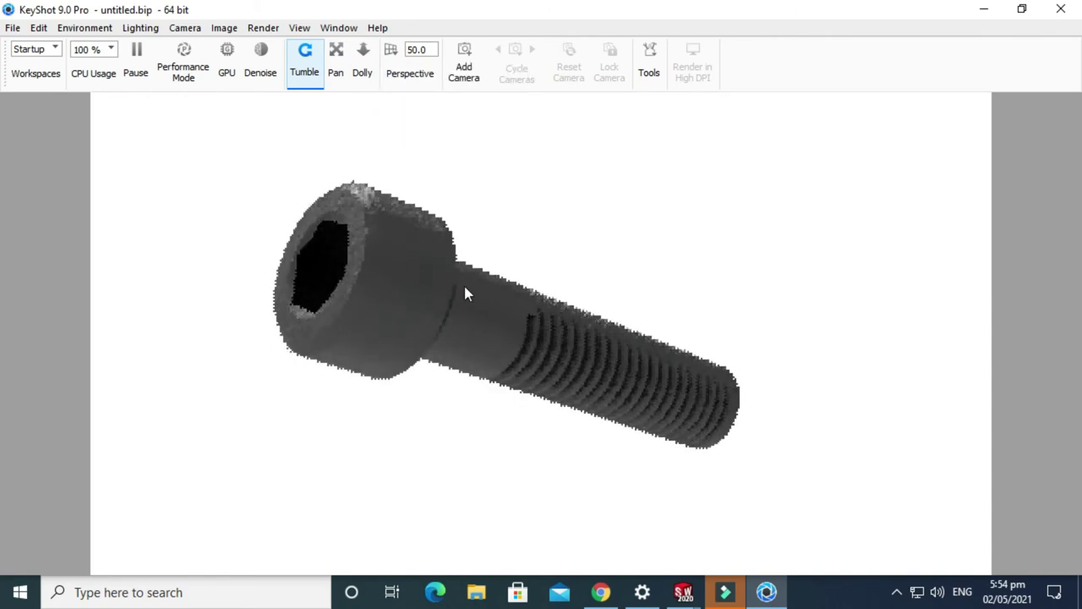
Step: Reposition the bolt and widen the camera field of view from 50.0 to 91.0
scroll(259, 218, "down", 2)
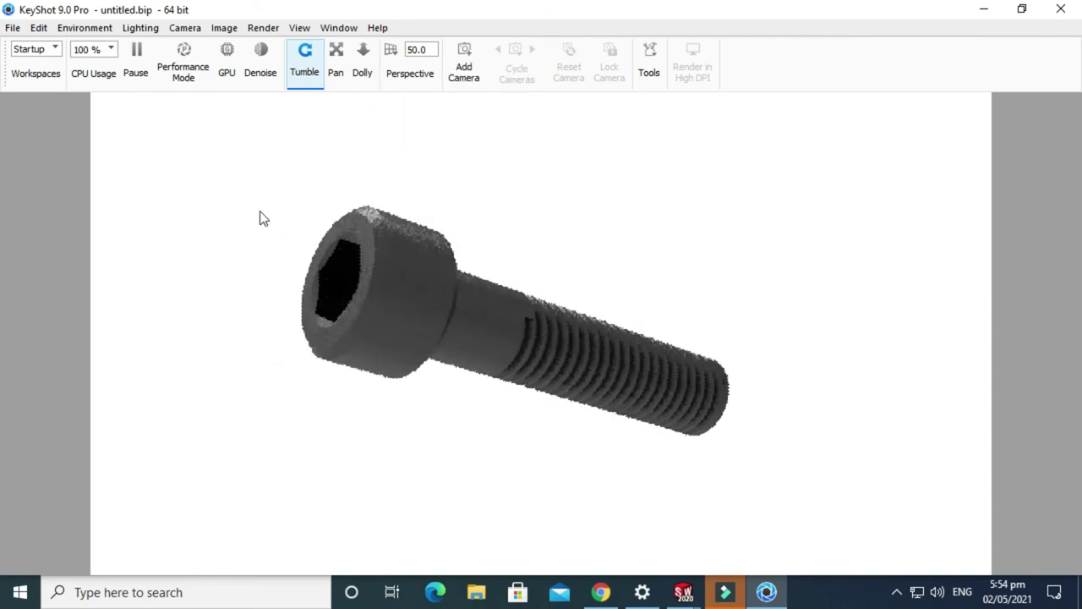
left_click(336, 55)
left_click_drag(430, 228, 512, 236)
left_click_drag(462, 275, 449, 280)
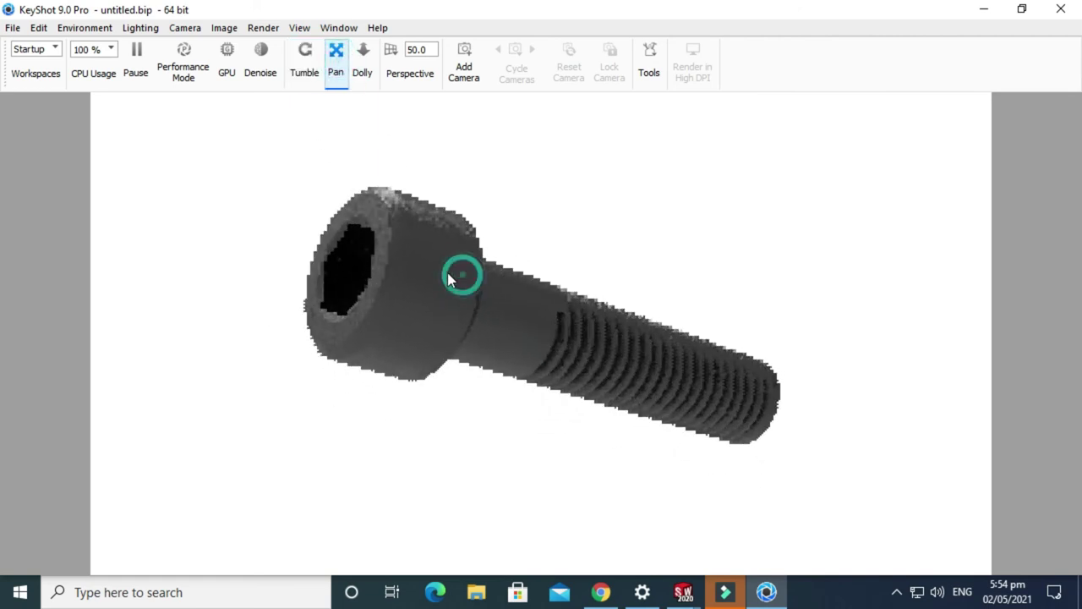
left_click(305, 60)
left_click_drag(418, 197, 404, 200)
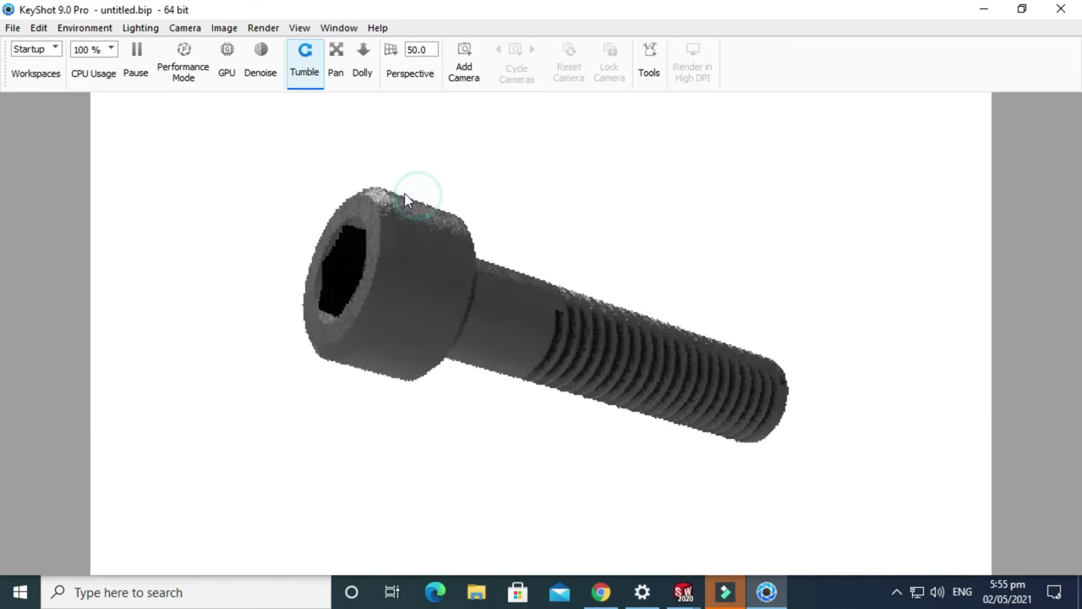
left_click(392, 50)
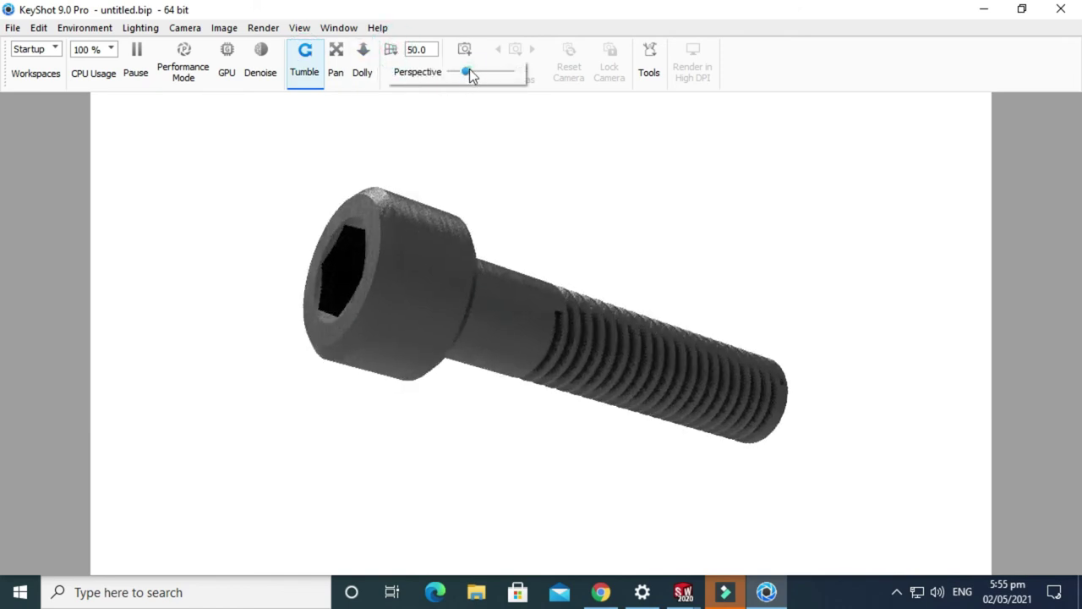
left_click_drag(467, 72, 483, 79)
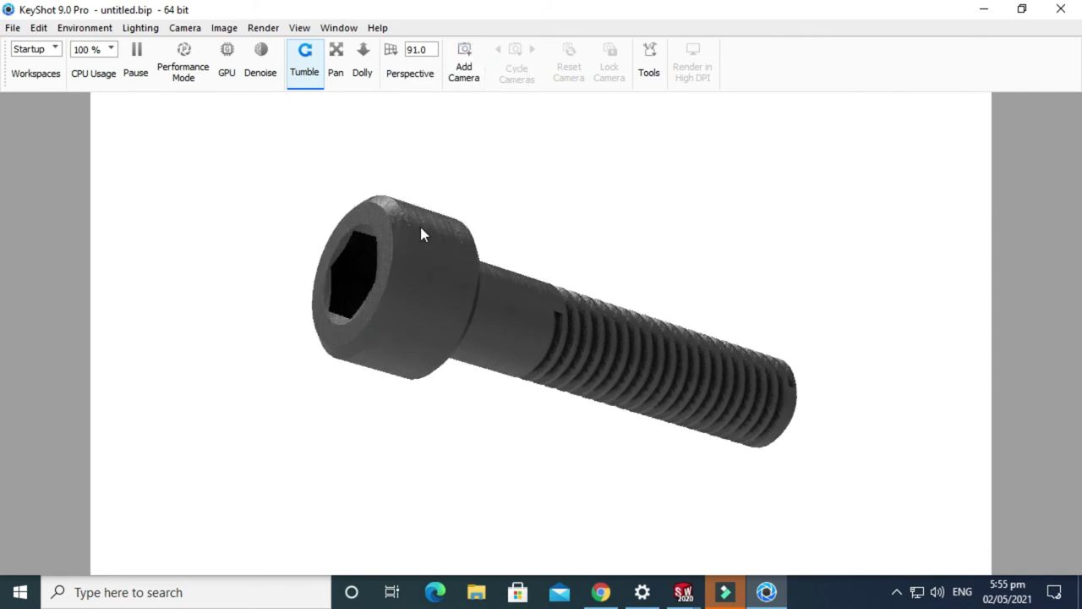
Step: Centre and fit the bolt in the view, then shift it right and down
right_click(364, 127)
left_click(423, 152)
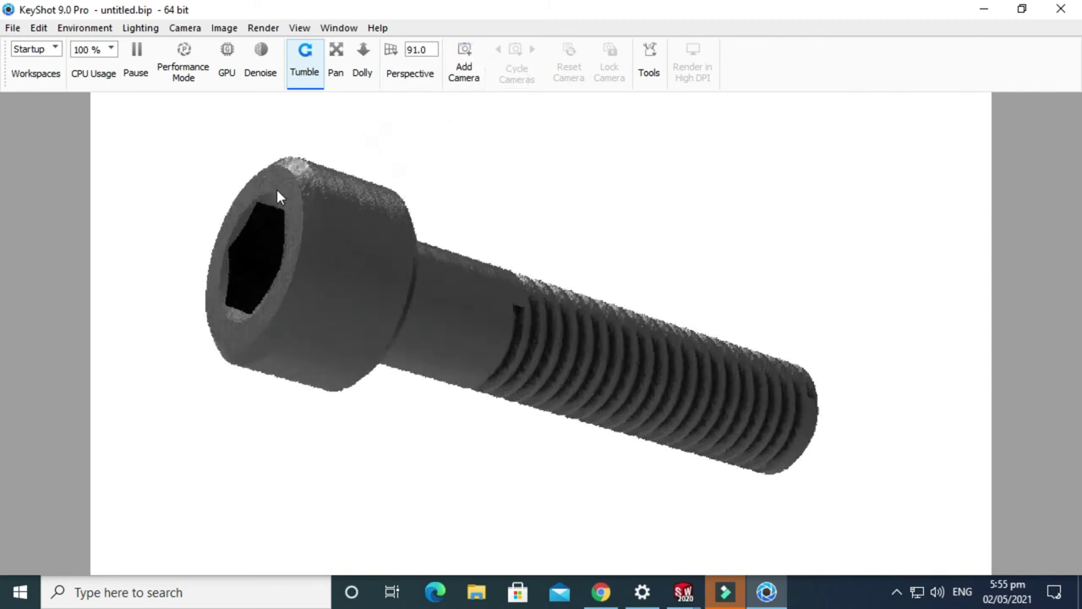
left_click(336, 58)
left_click_drag(402, 171, 438, 175)
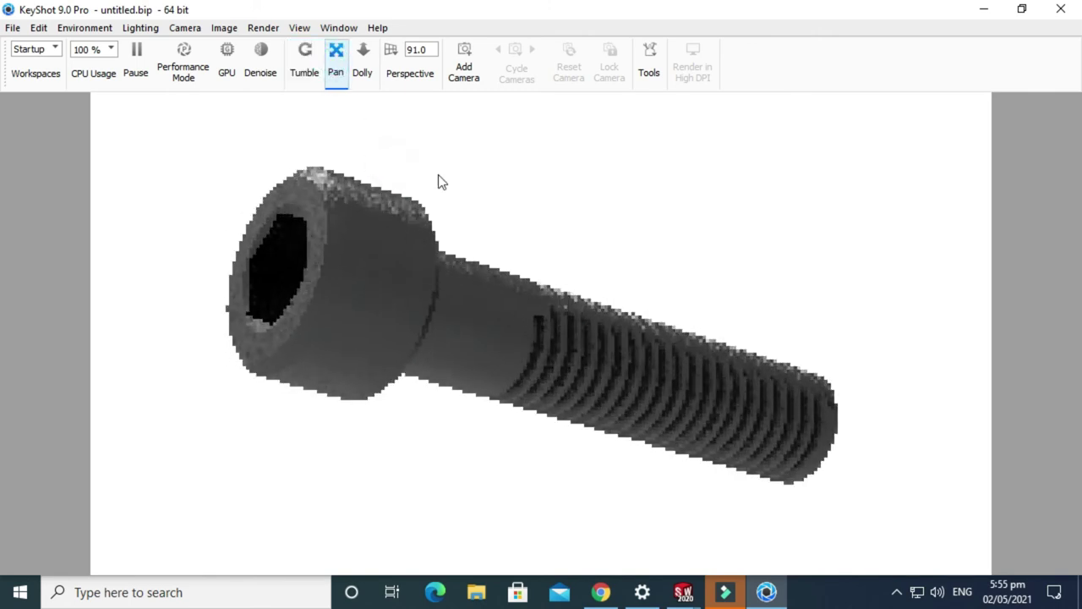
left_click(267, 28)
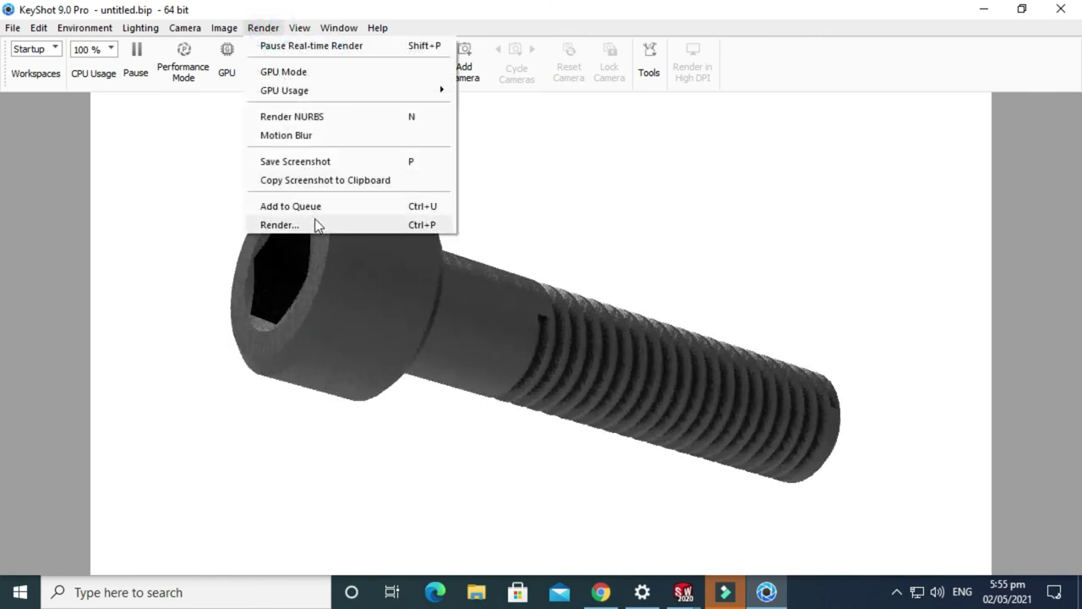
Step: Lower the final render's Maximum Samples from 1024 to 256 for the 1280 x 720 JPEG
left_click(279, 225)
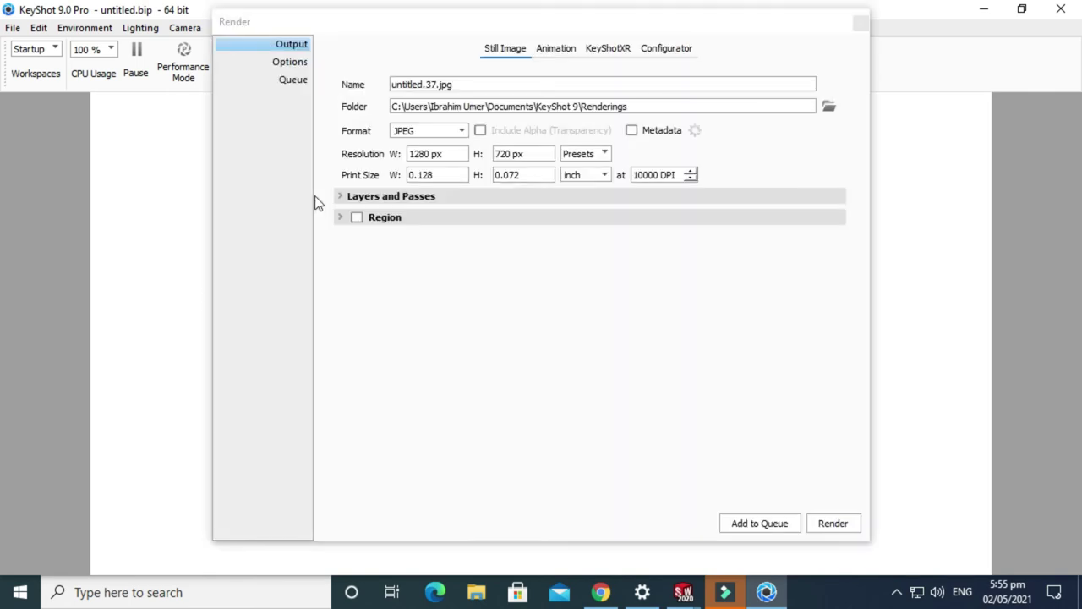
left_click(287, 63)
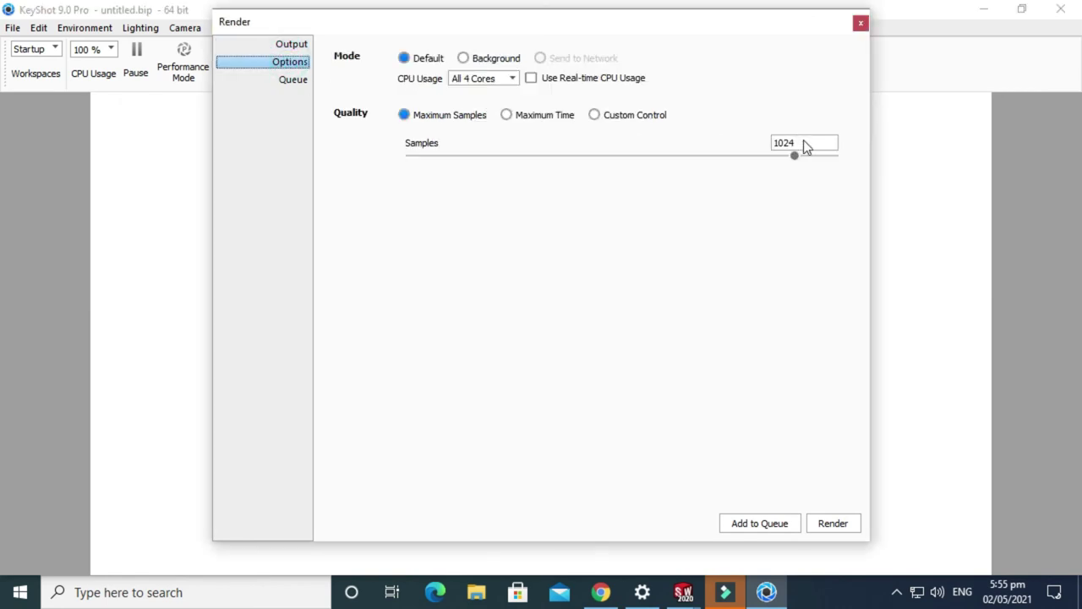
double_click(804, 142)
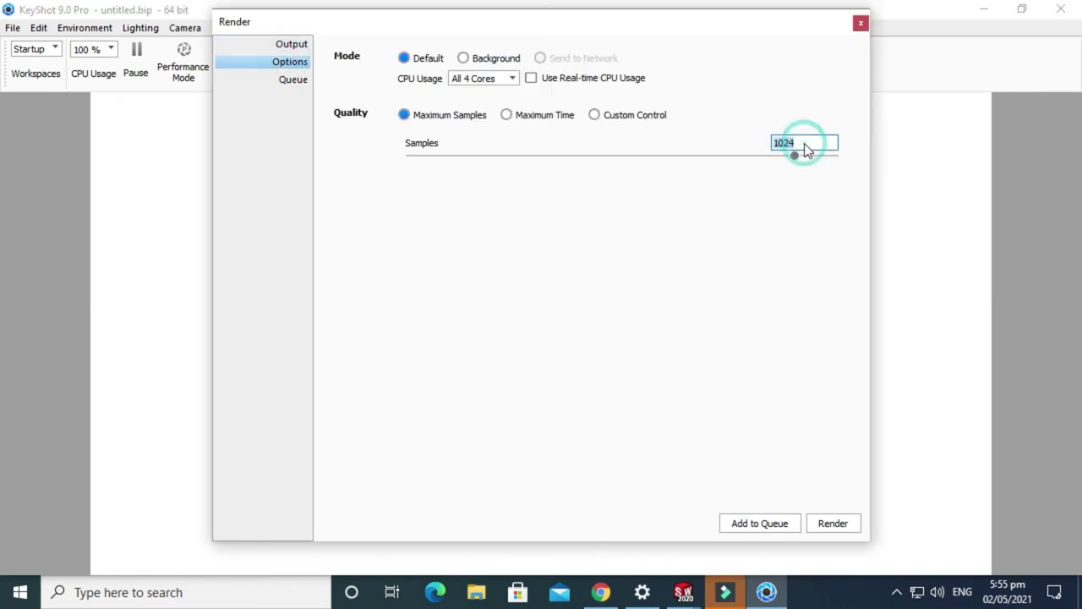
type("256")
key("Return")
left_click(290, 44)
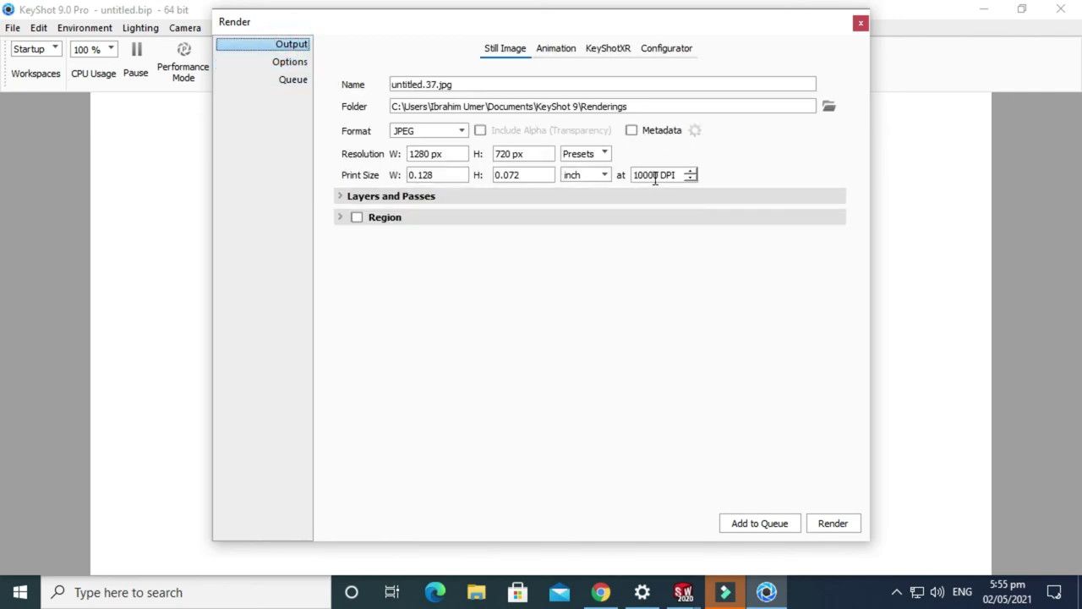
Step: Point the render output to Desktop > Allen Bolt, render the still image, then close the Render dialog
left_click(829, 106)
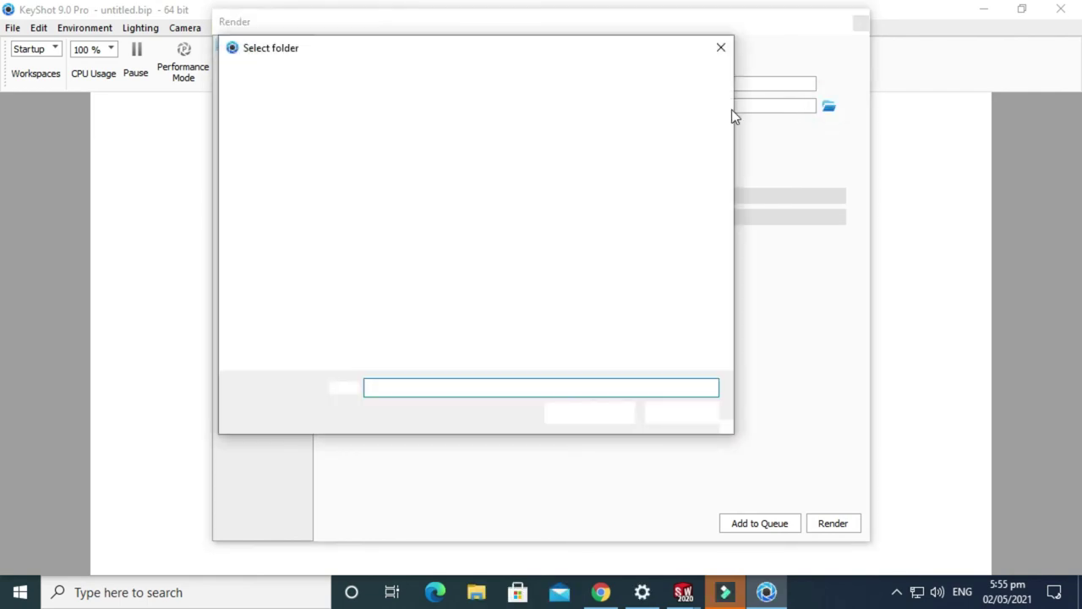
left_click(331, 78)
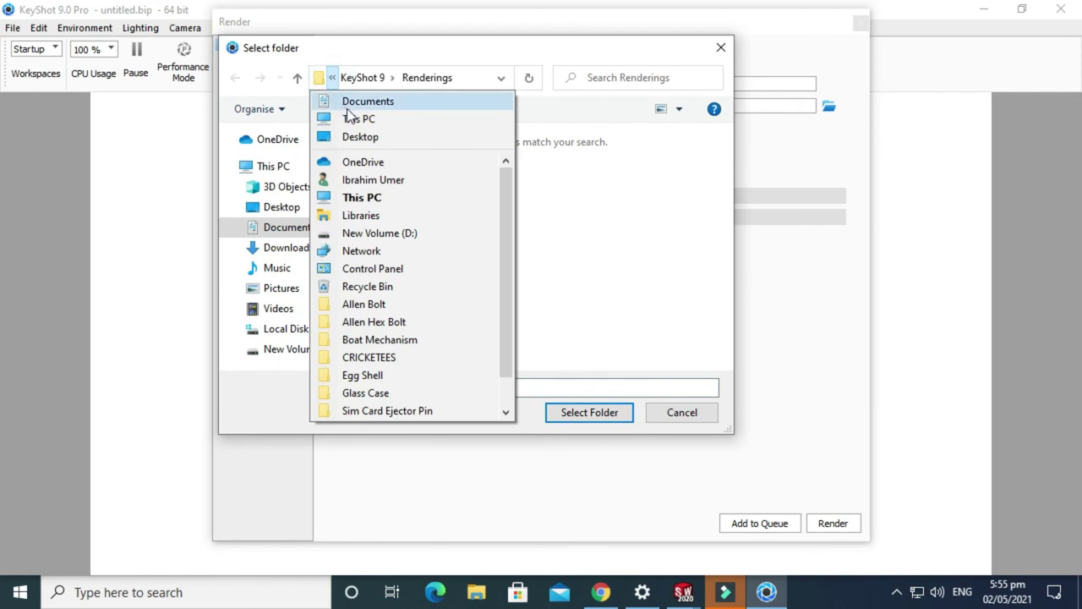
left_click(372, 304)
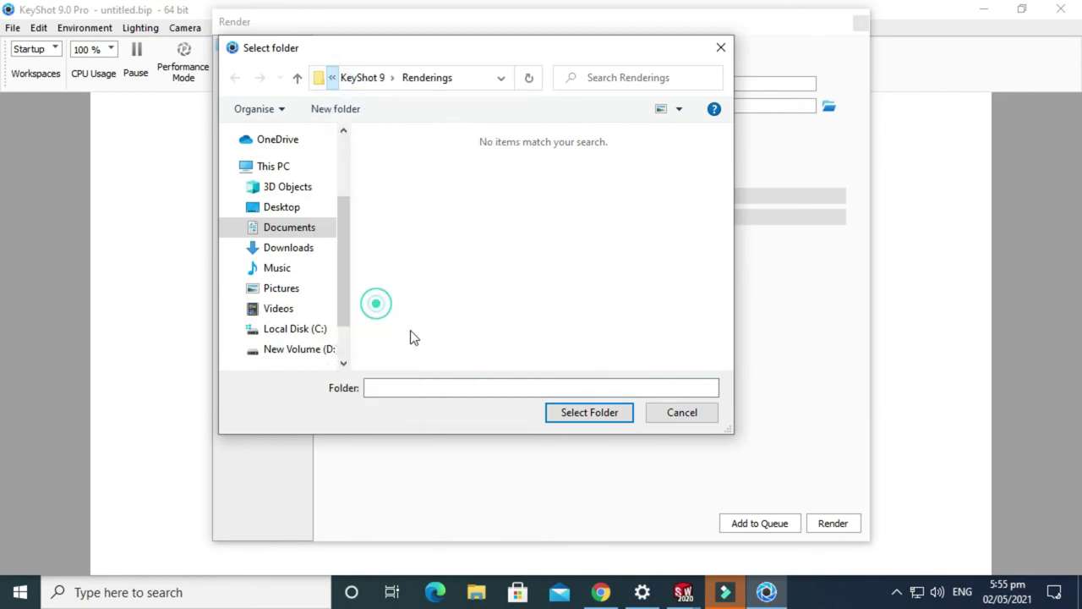
left_click(589, 412)
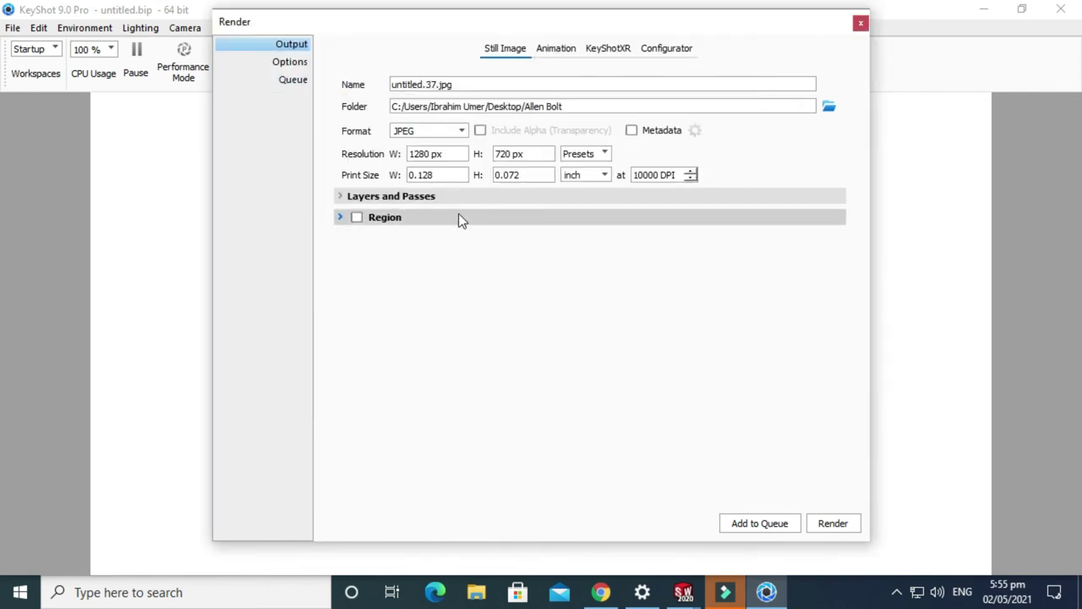
left_click(833, 523)
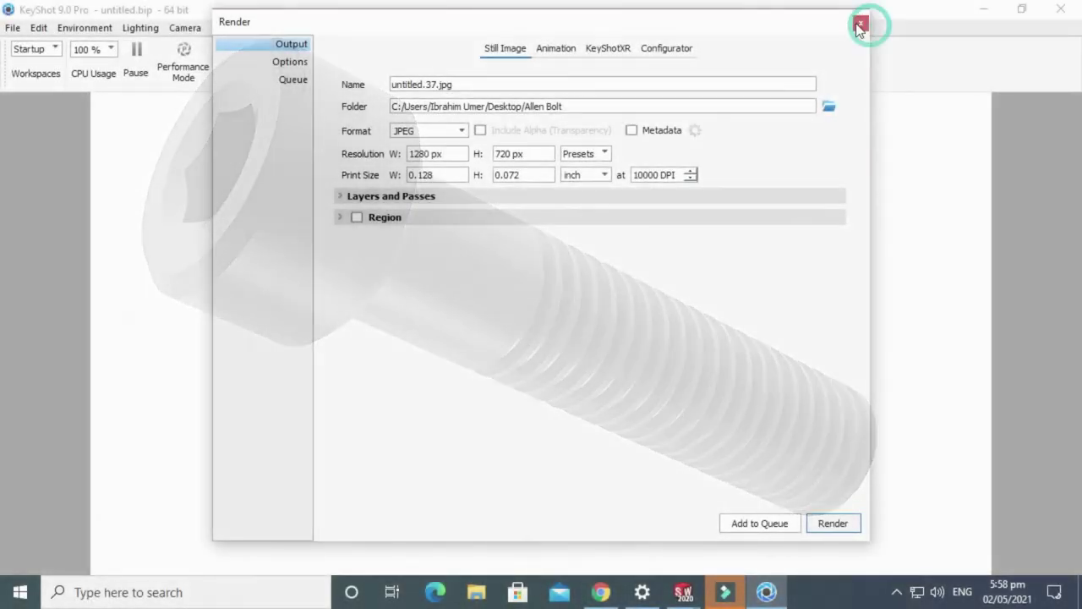
left_click(859, 28)
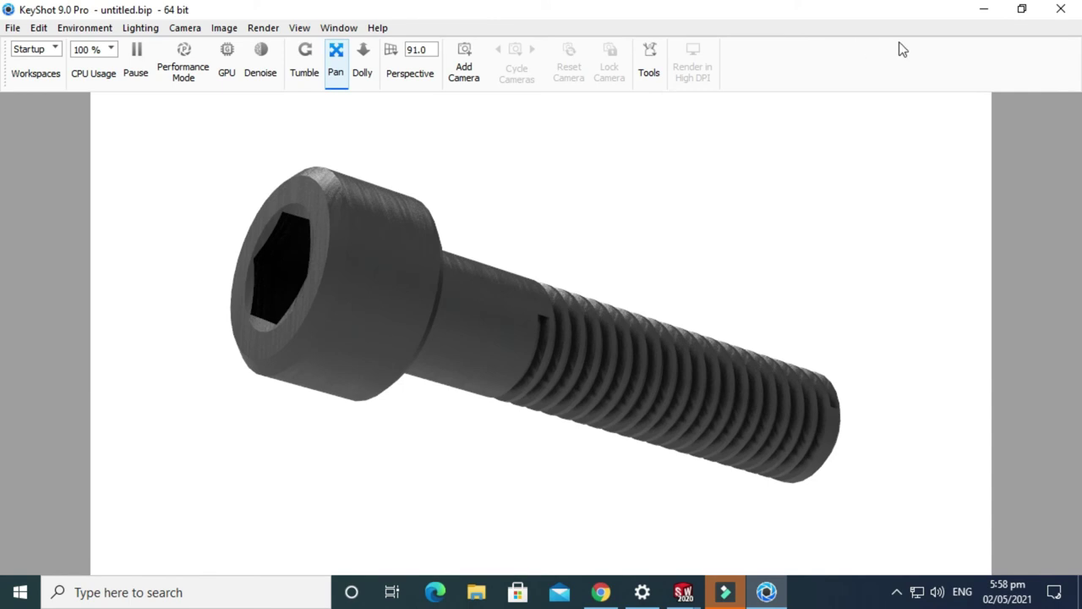
Step: Start saving the scene as a BIP, cancel it, then quit KeyShot, discarding unsaved changes
left_click(13, 28)
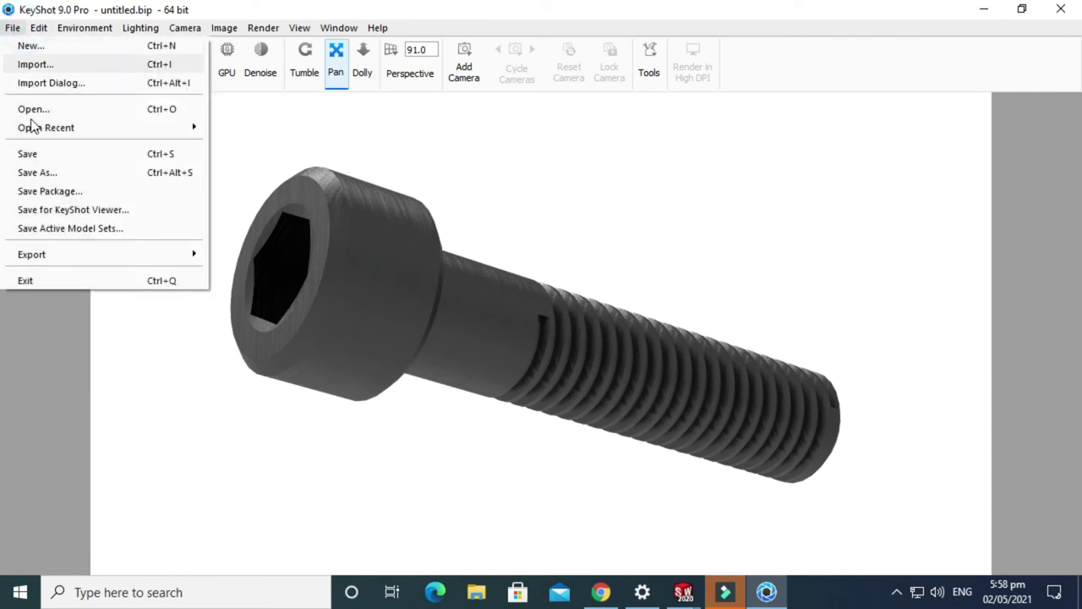
left_click(14, 156)
left_click(657, 357)
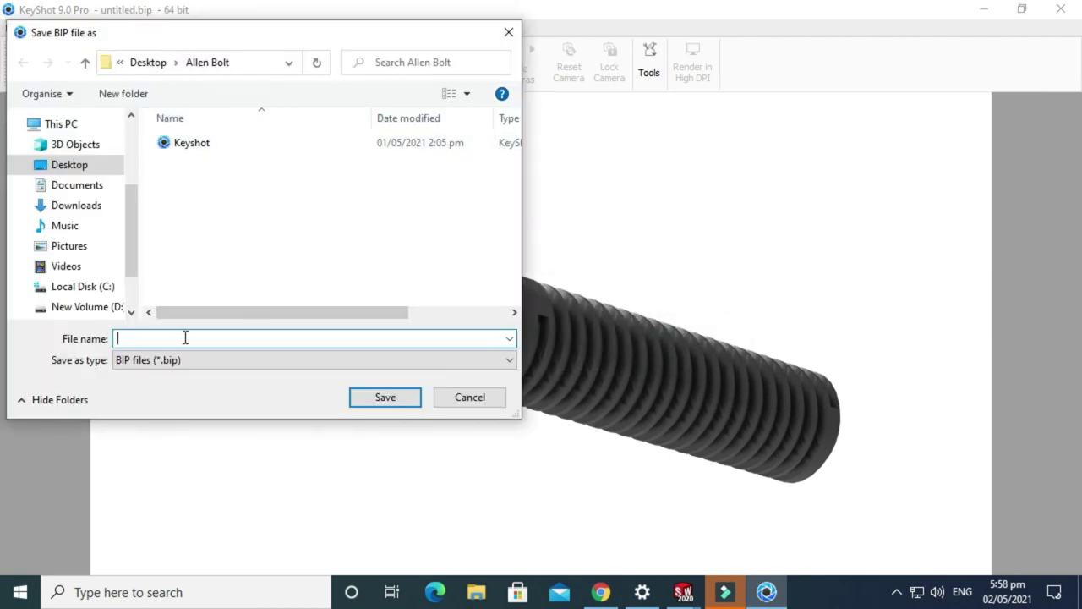
type("Alle")
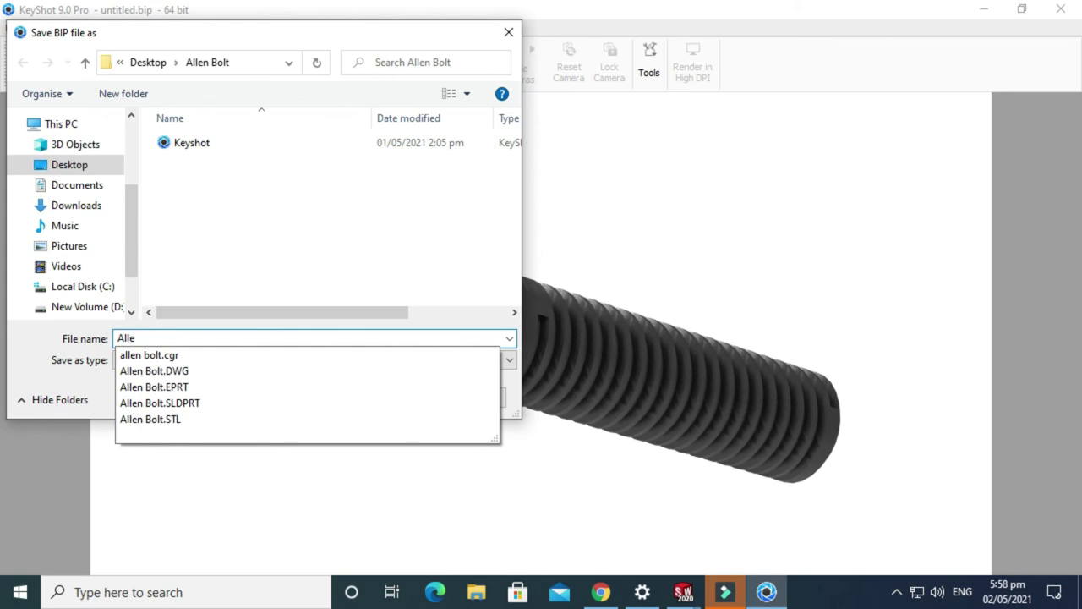
key("Down")
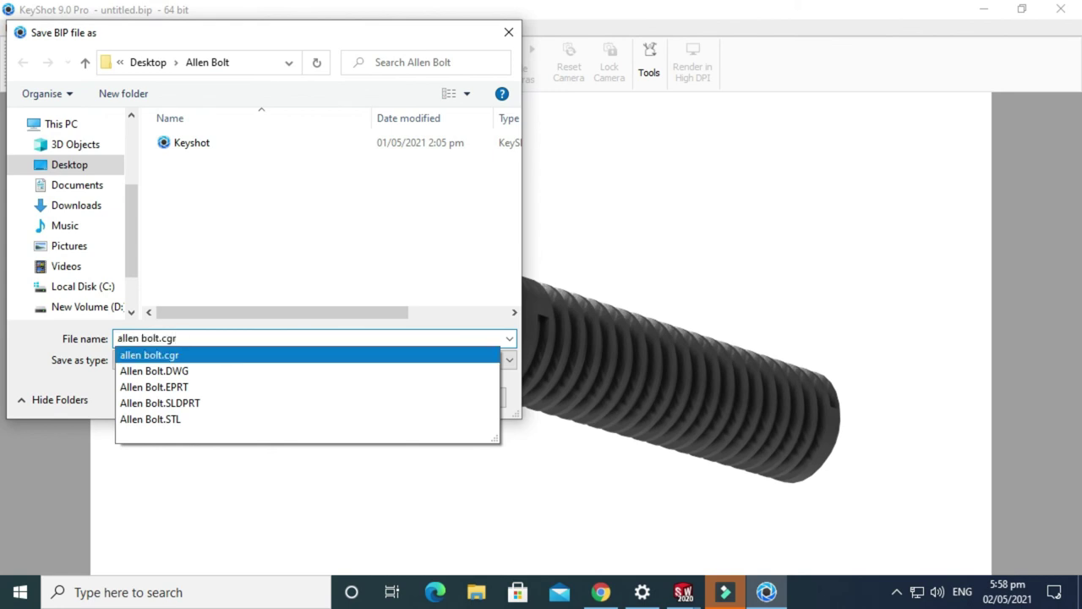
left_click(224, 526)
left_click(508, 32)
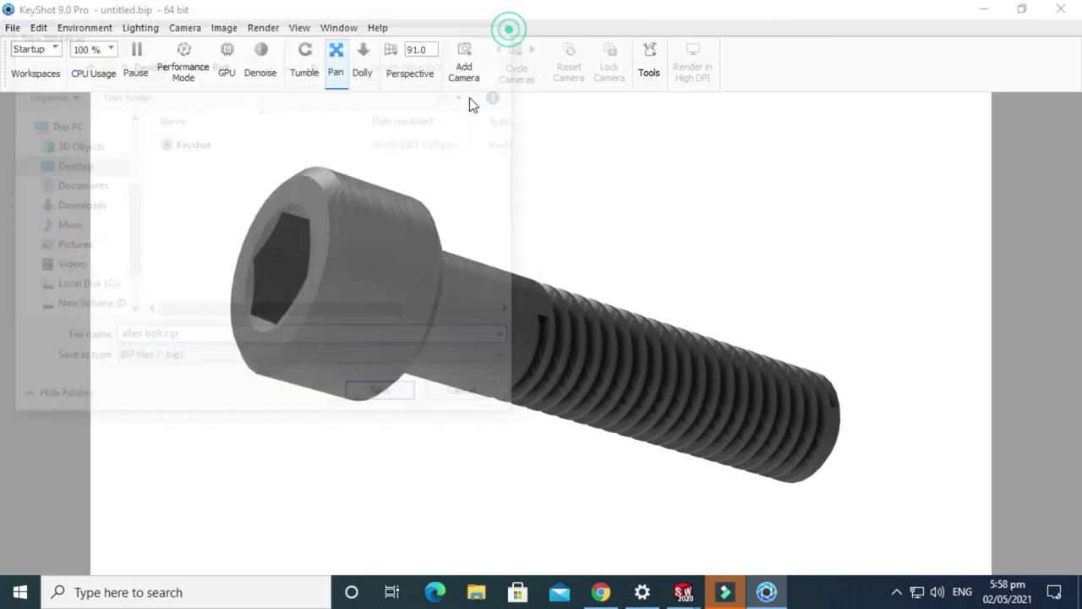
left_click(1060, 9)
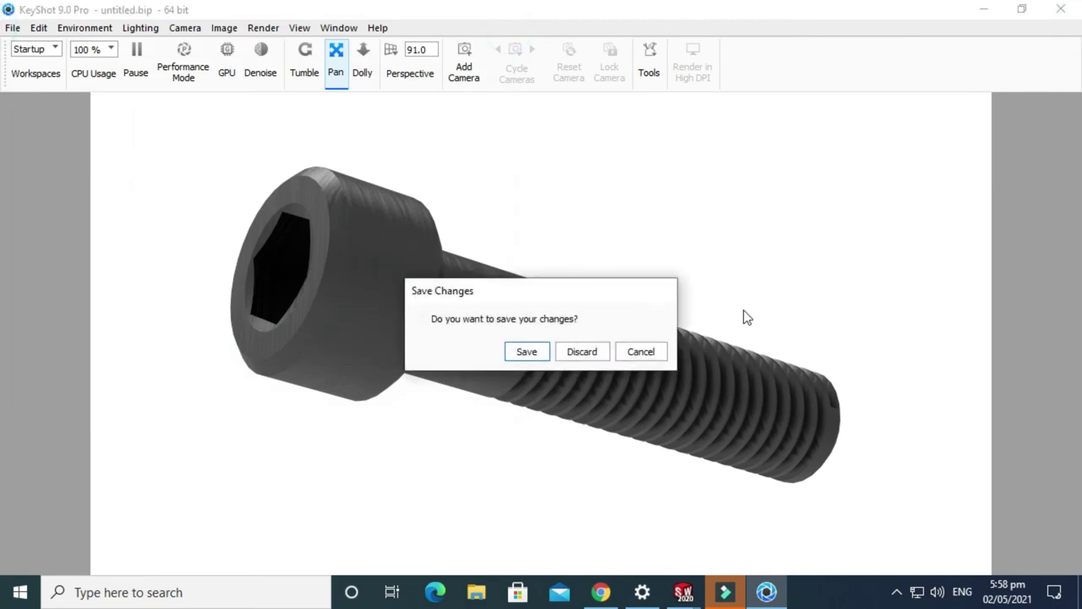
left_click(582, 351)
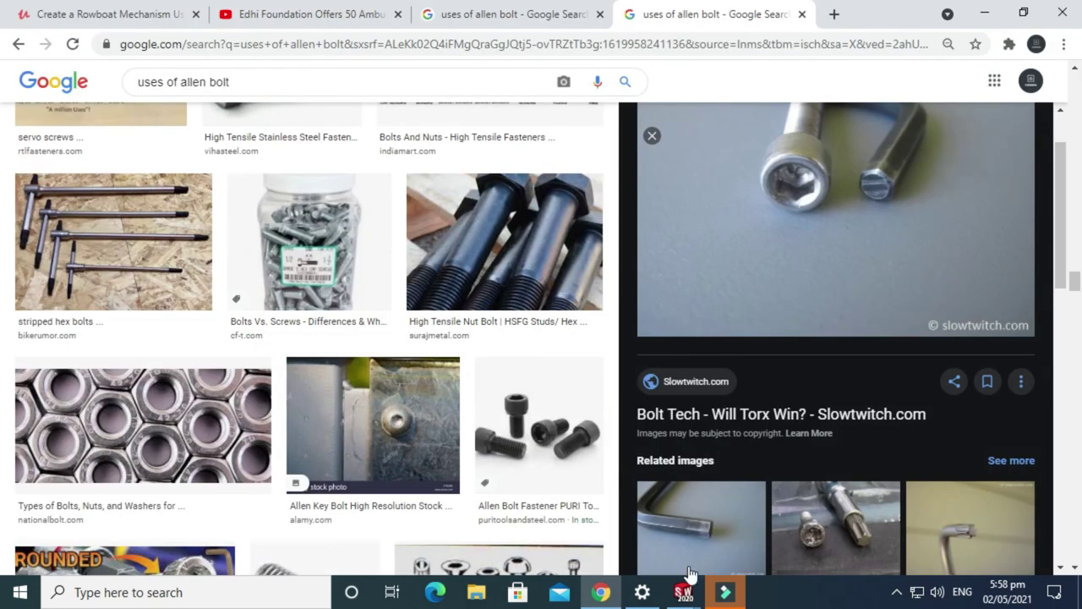
Step: Switch to the Allen Bolt part in SOLIDWORKS and leave view rotation
mouse_move(687, 589)
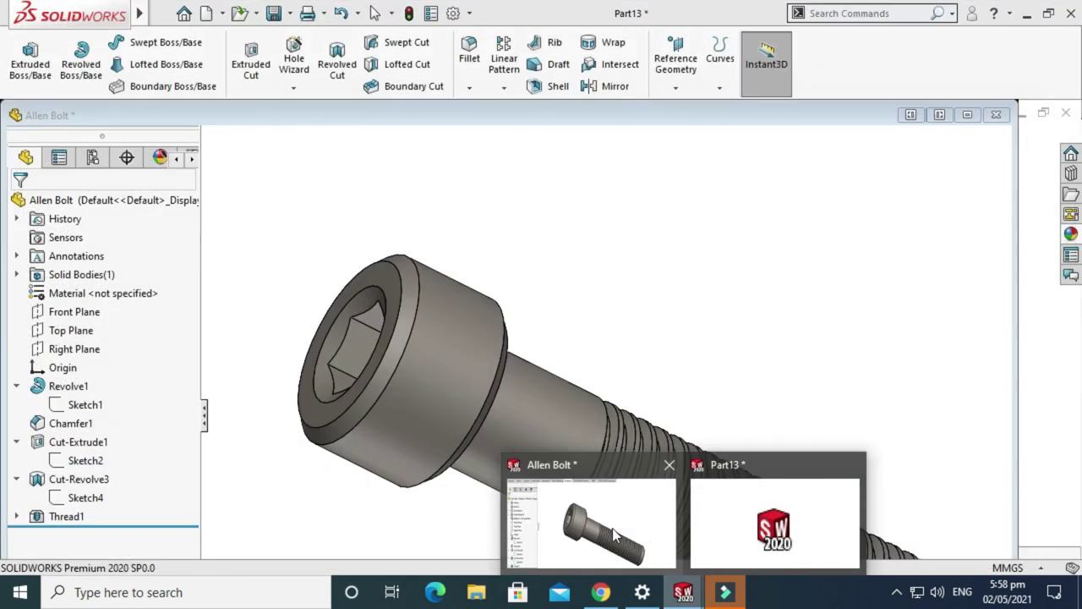
left_click(744, 524)
left_click(998, 114)
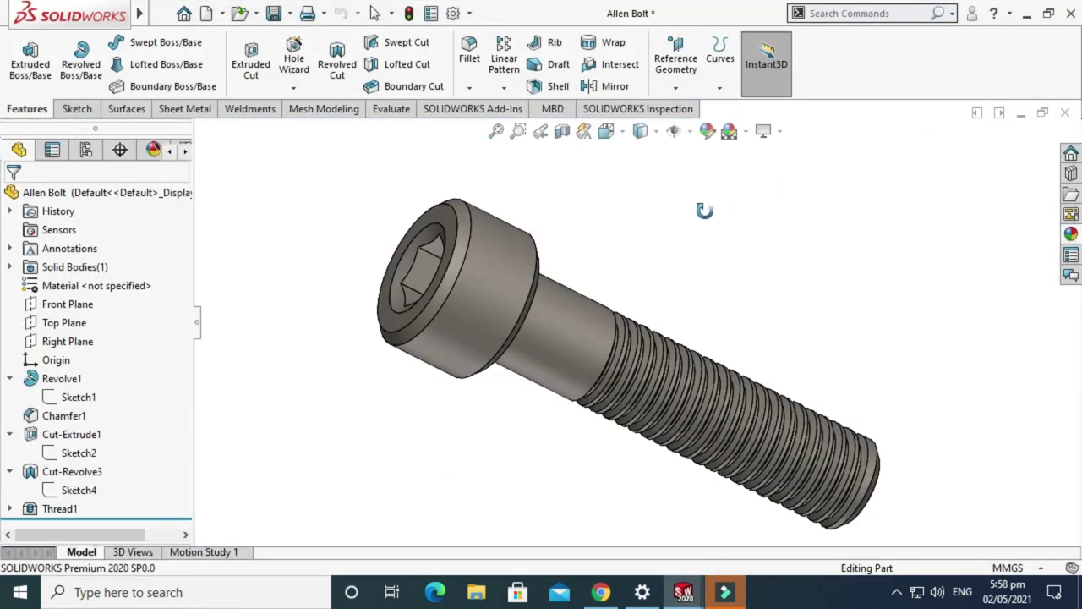
key("Escape")
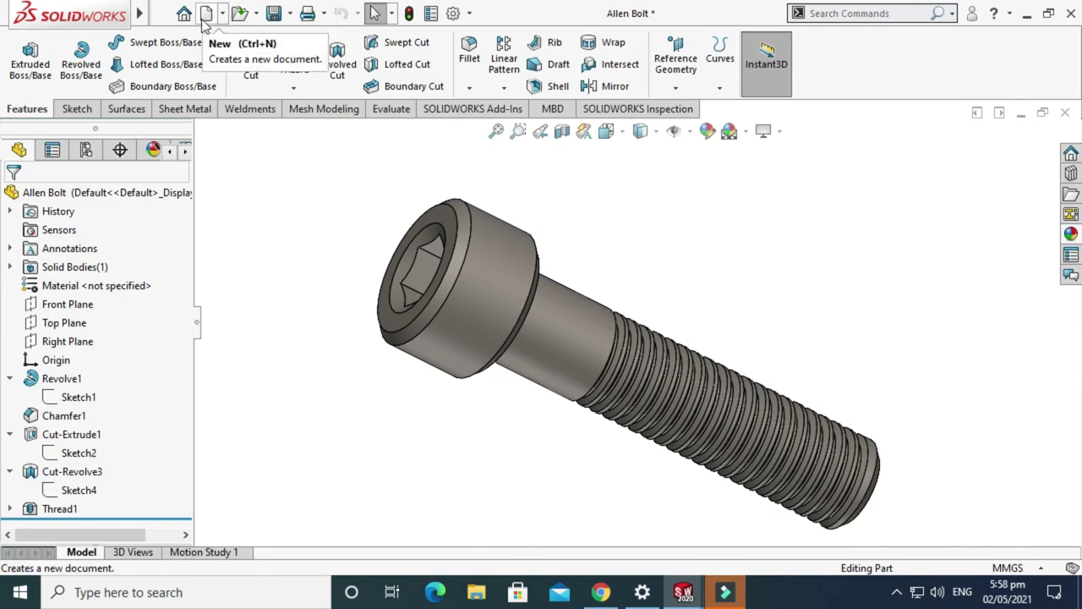
Step: Save As the part in STL (*.stl) format, replacing the existing Allen Bolt.STL
left_click(292, 15)
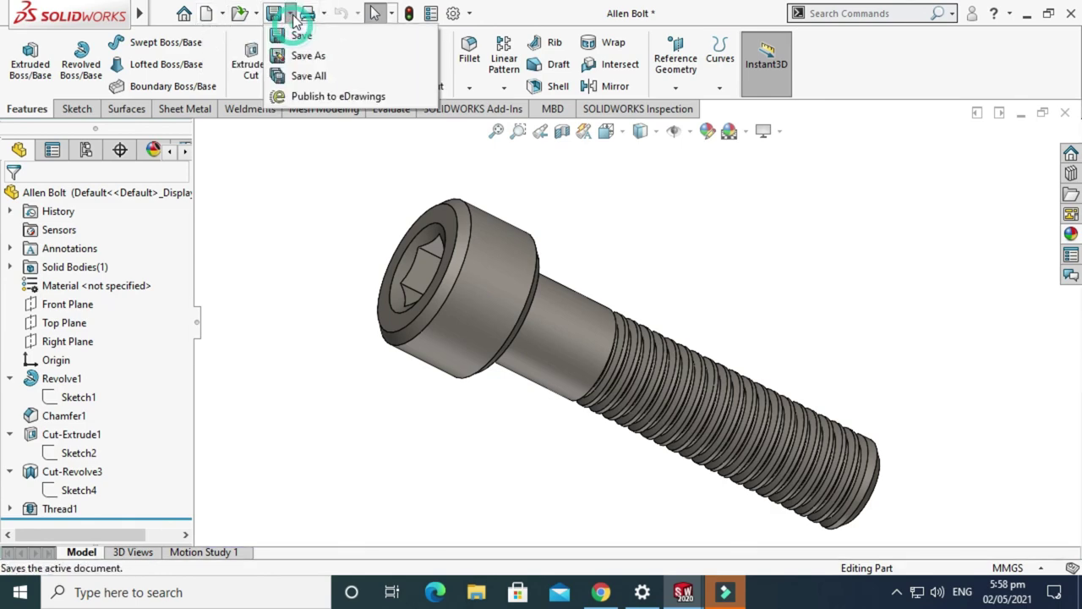
left_click(306, 56)
left_click(254, 407)
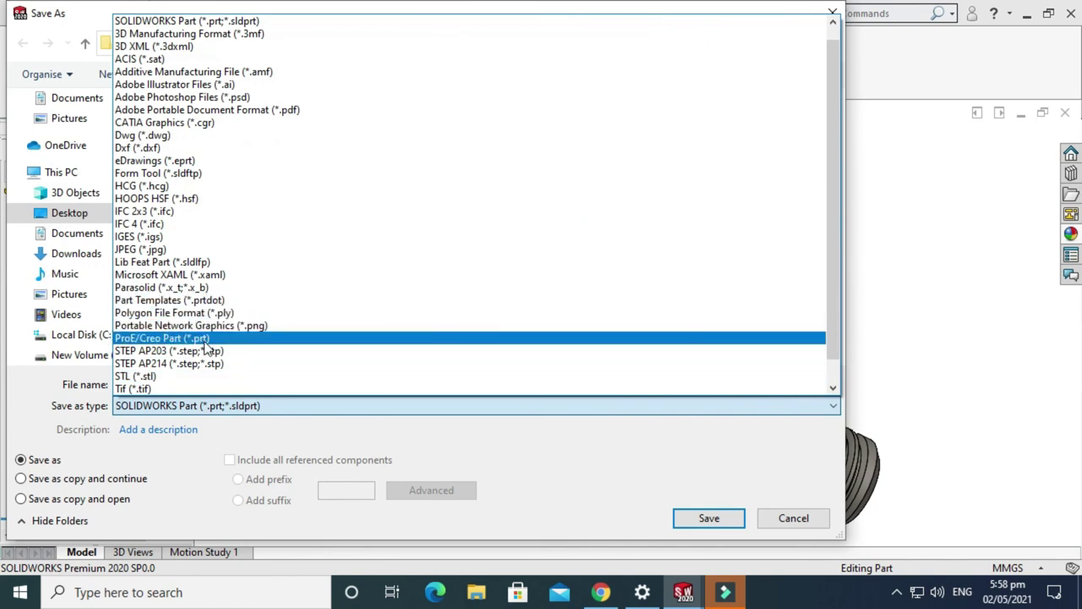
left_click(194, 377)
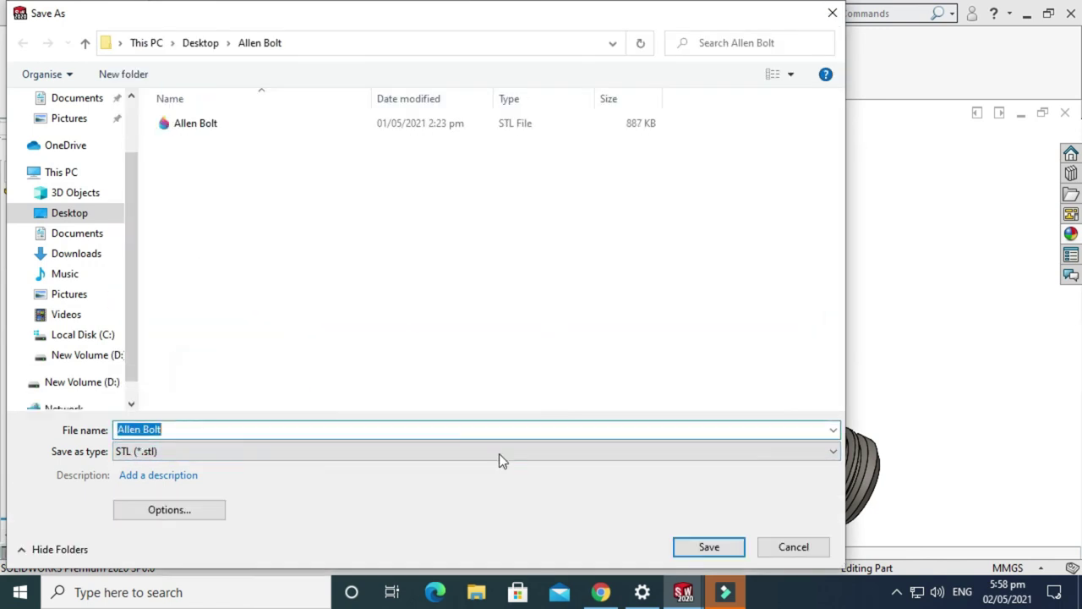
left_click(693, 550)
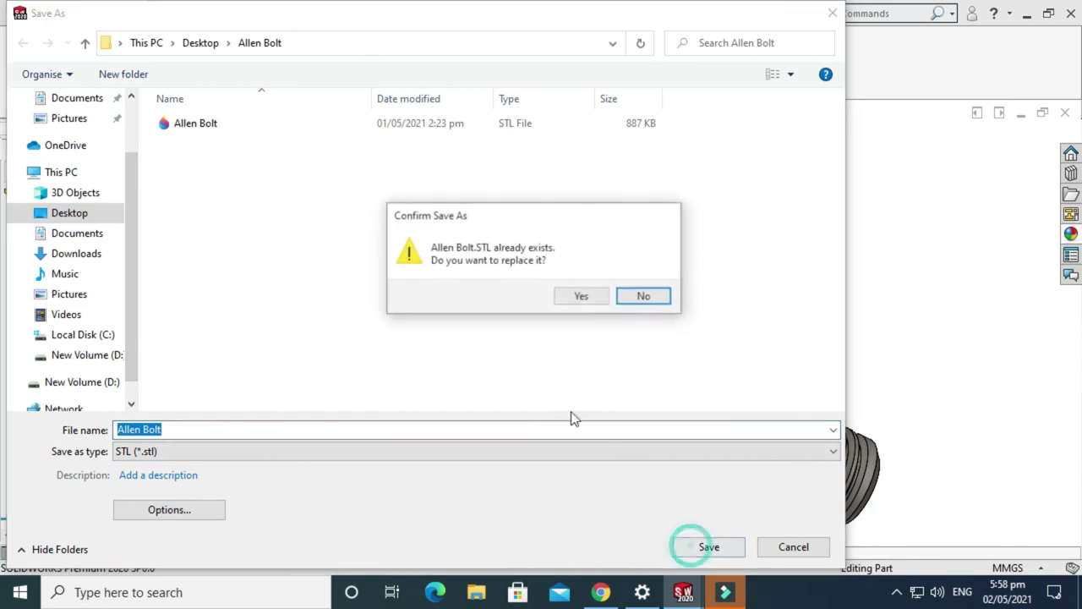
left_click(575, 302)
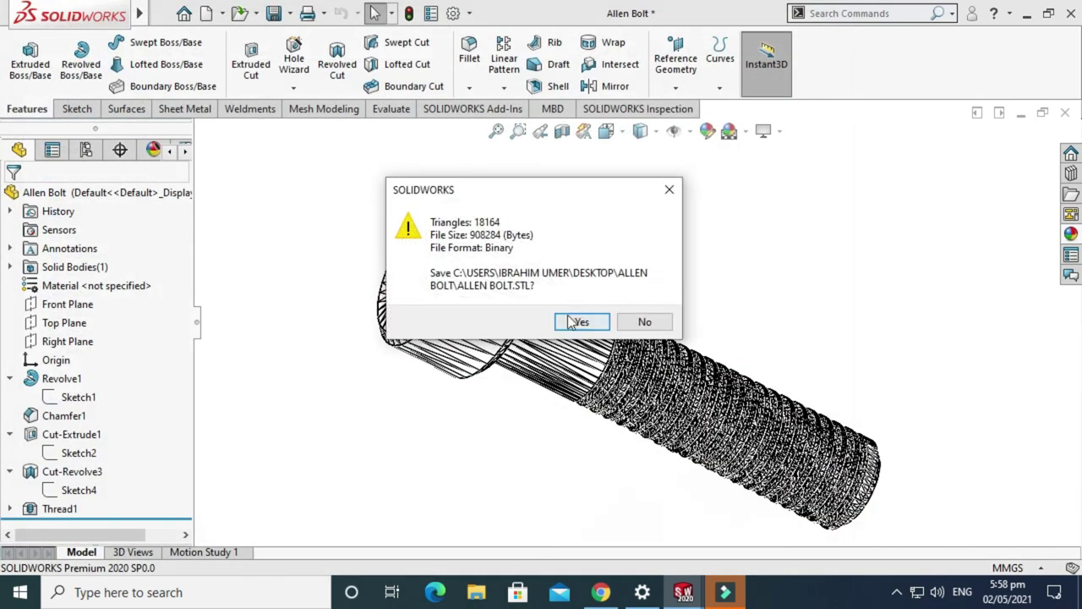
left_click(580, 321)
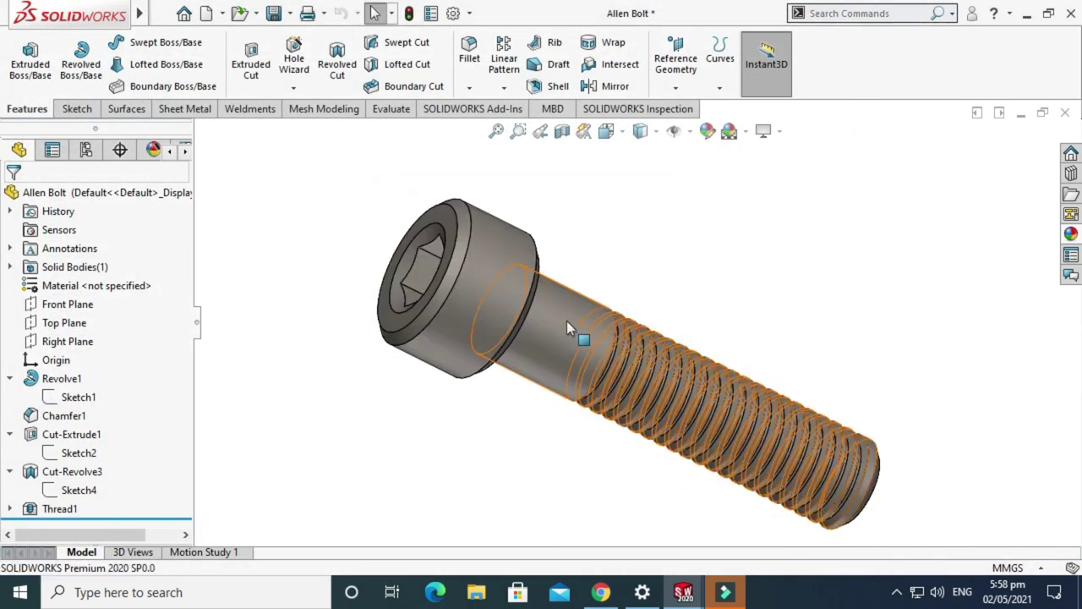
Step: Orbit the bolt with Rotate View to inspect its side, thread end and head
right_click(638, 203)
left_click(654, 271)
mouse_move(654, 270)
left_mouse_down()
mouse_move(608, 239)
mouse_move(605, 266)
mouse_move(719, 397)
left_mouse_up()
left_click_drag(732, 465, 445, 258)
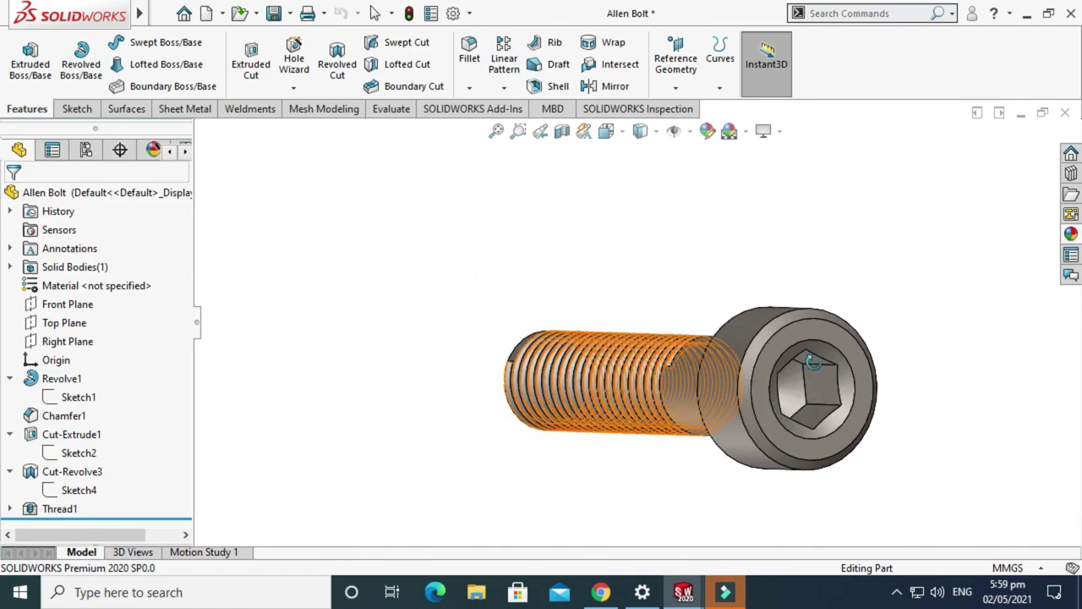
left_click_drag(812, 362, 642, 226)
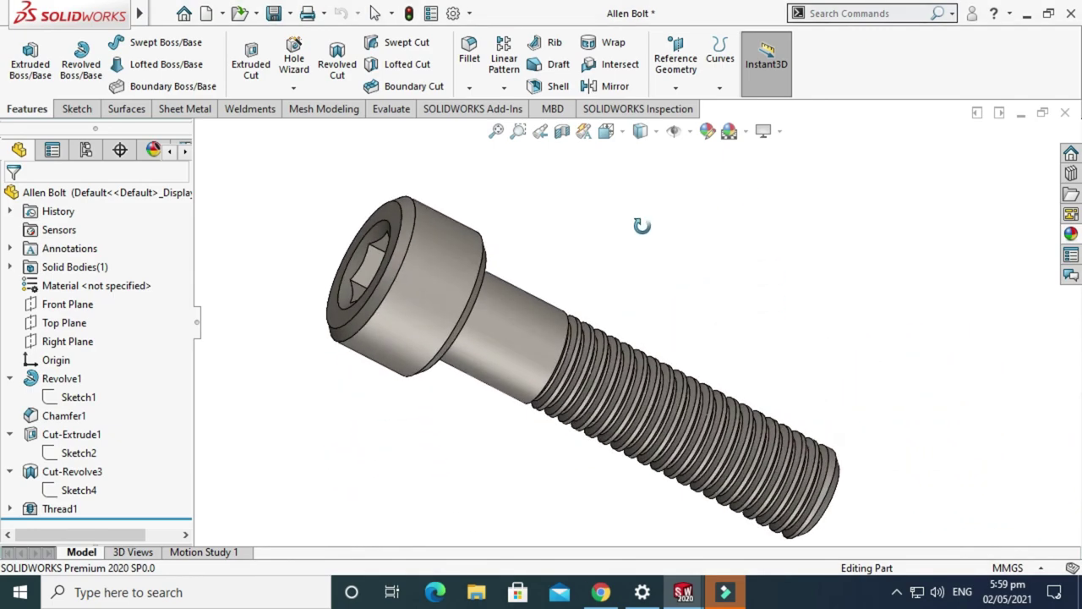
left_click_drag(498, 362, 461, 300)
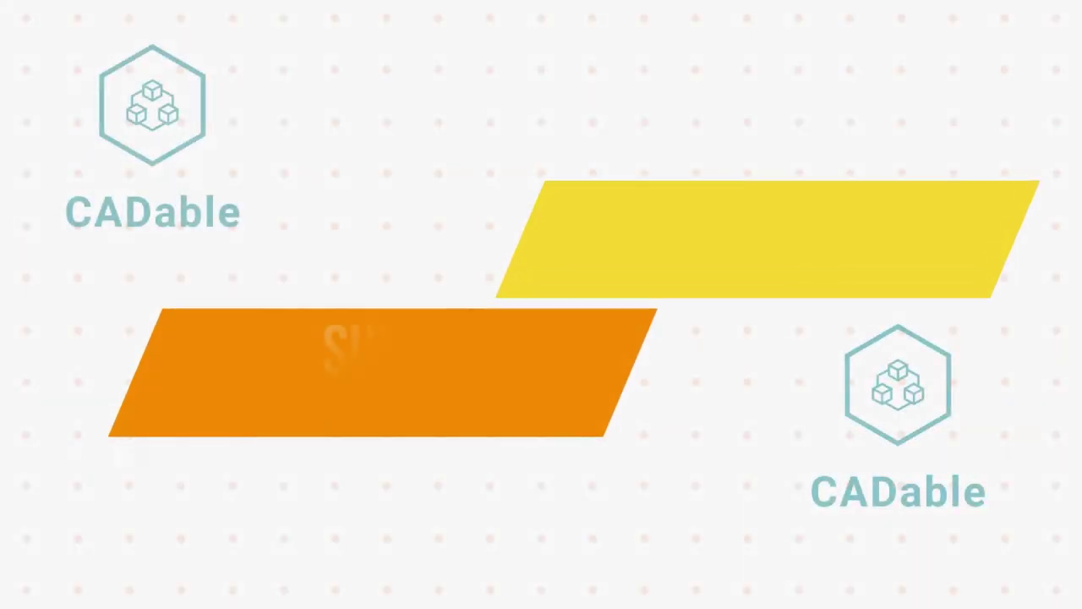